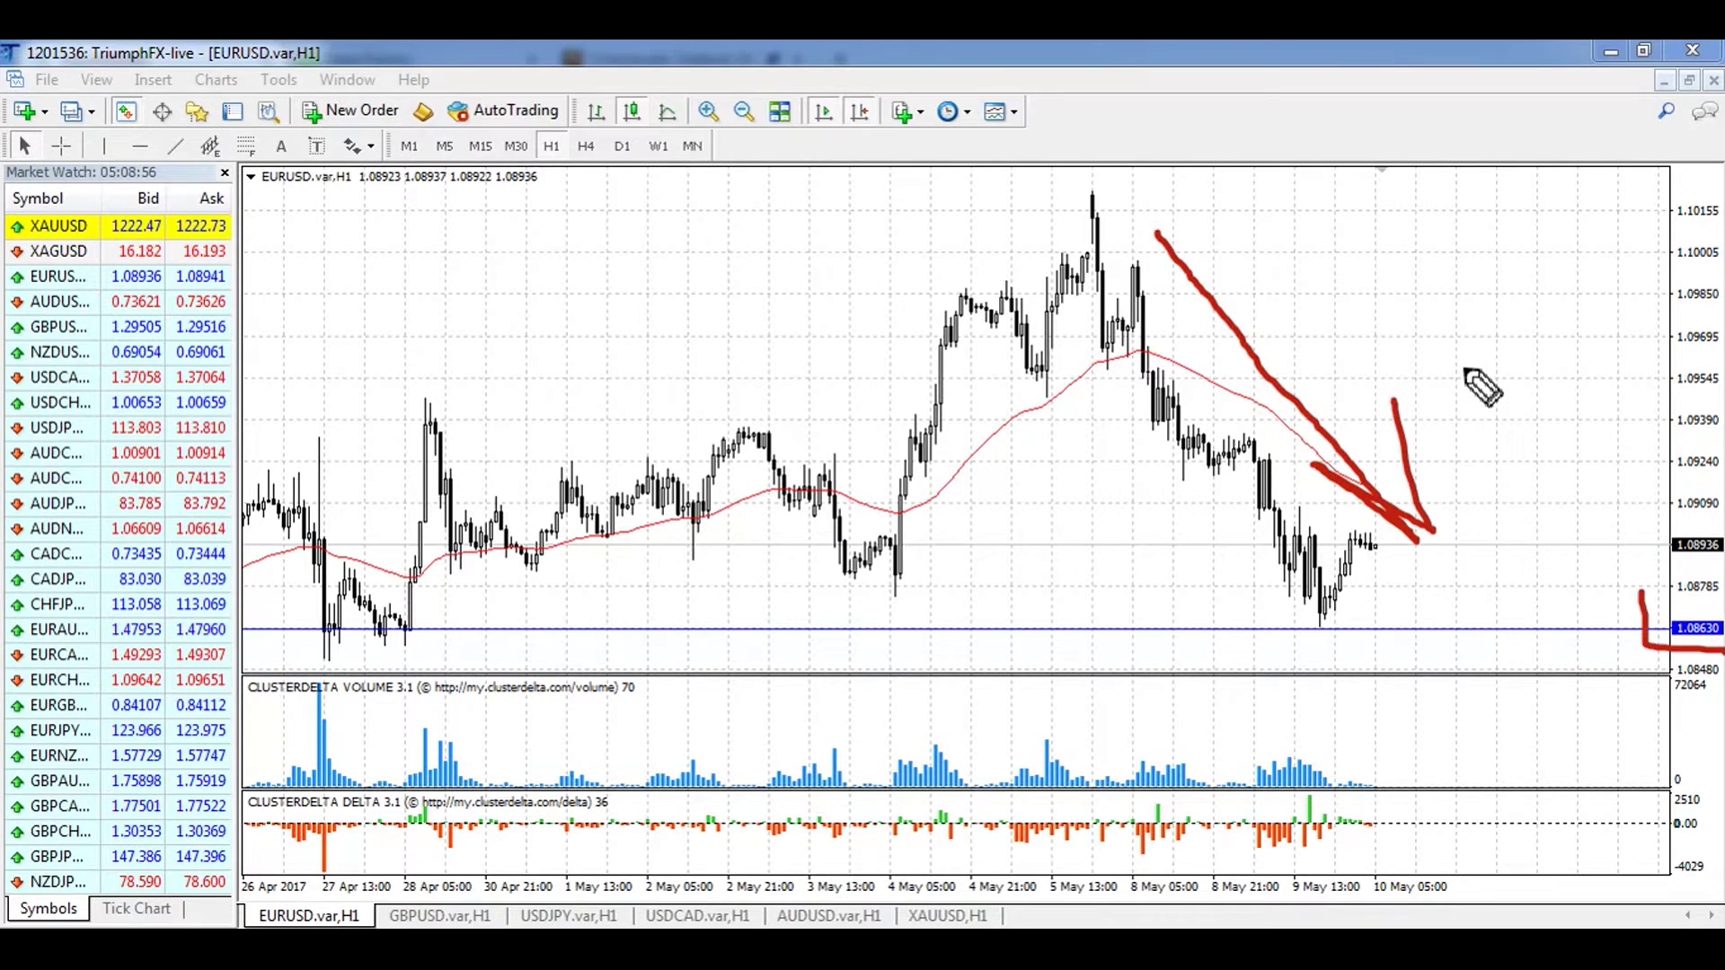
Step: On the zoomed-out EURUSD H1 chart, circle the late-April lows at the 1.08630 line, box the whole trading range, and clear the markings
key(Escape)
click(744, 112)
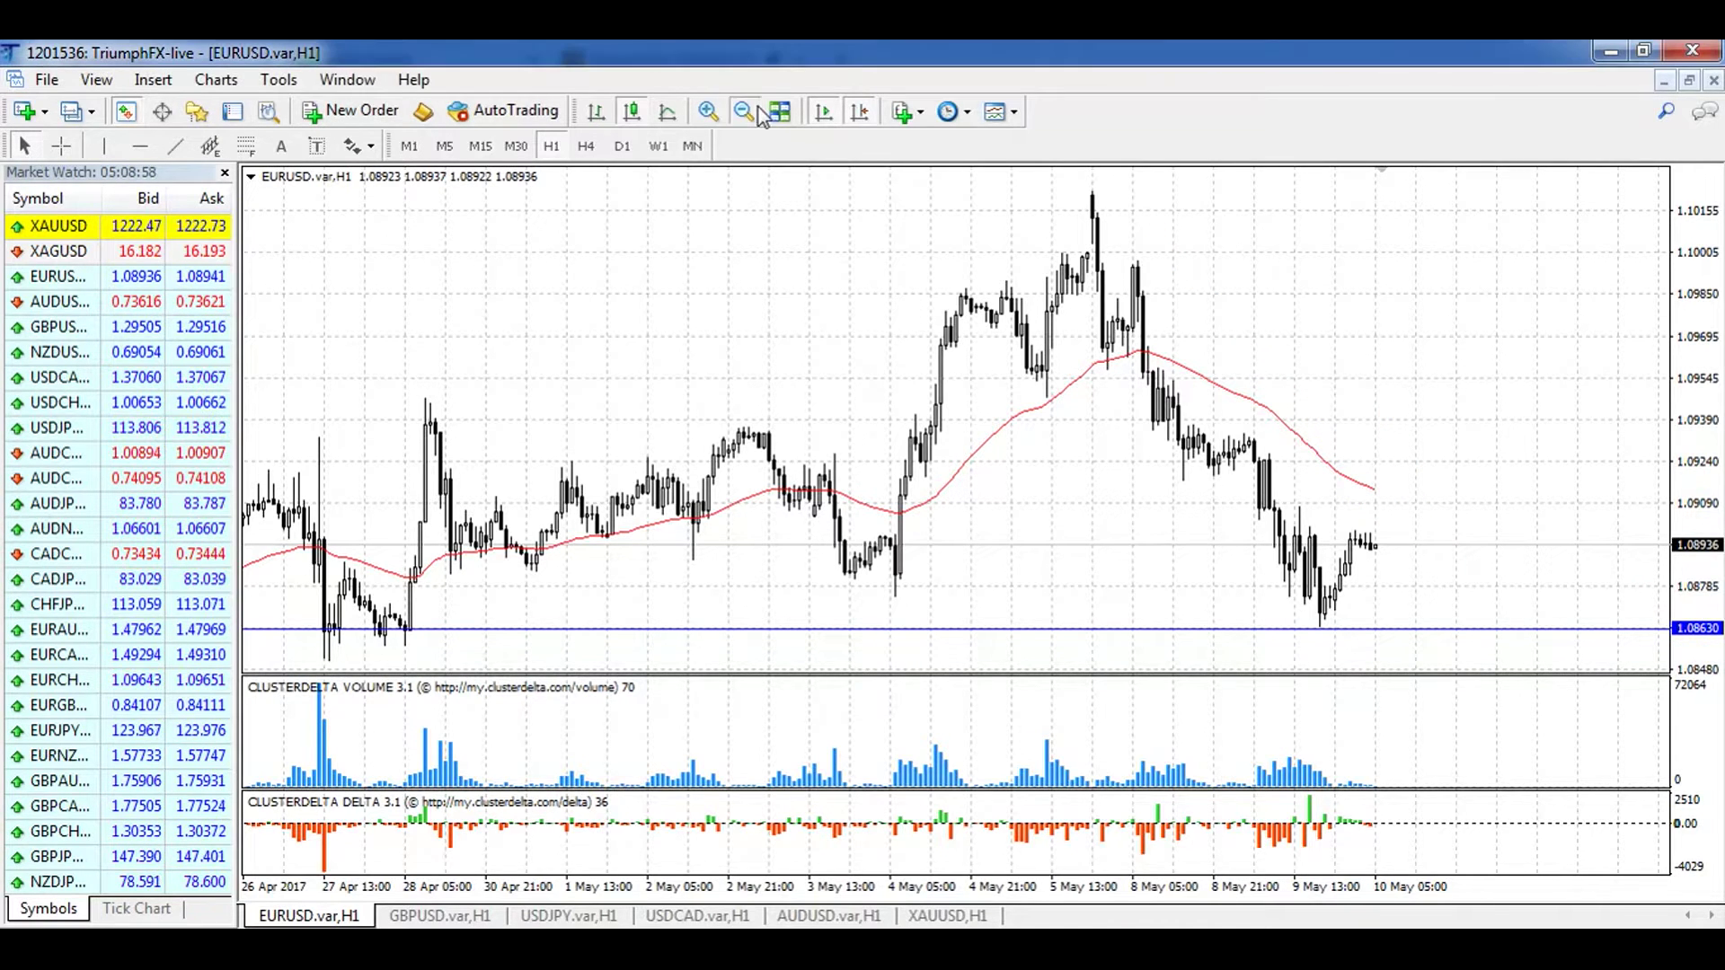
mouse_move(941, 372)
mouse_down()
mouse_move(764, 374)
mouse_move(934, 362)
mouse_up()
mouse_move(585, 213)
mouse_down()
mouse_move(1052, 424)
mouse_move(1428, 364)
mouse_move(1141, 194)
mouse_move(598, 220)
mouse_up()
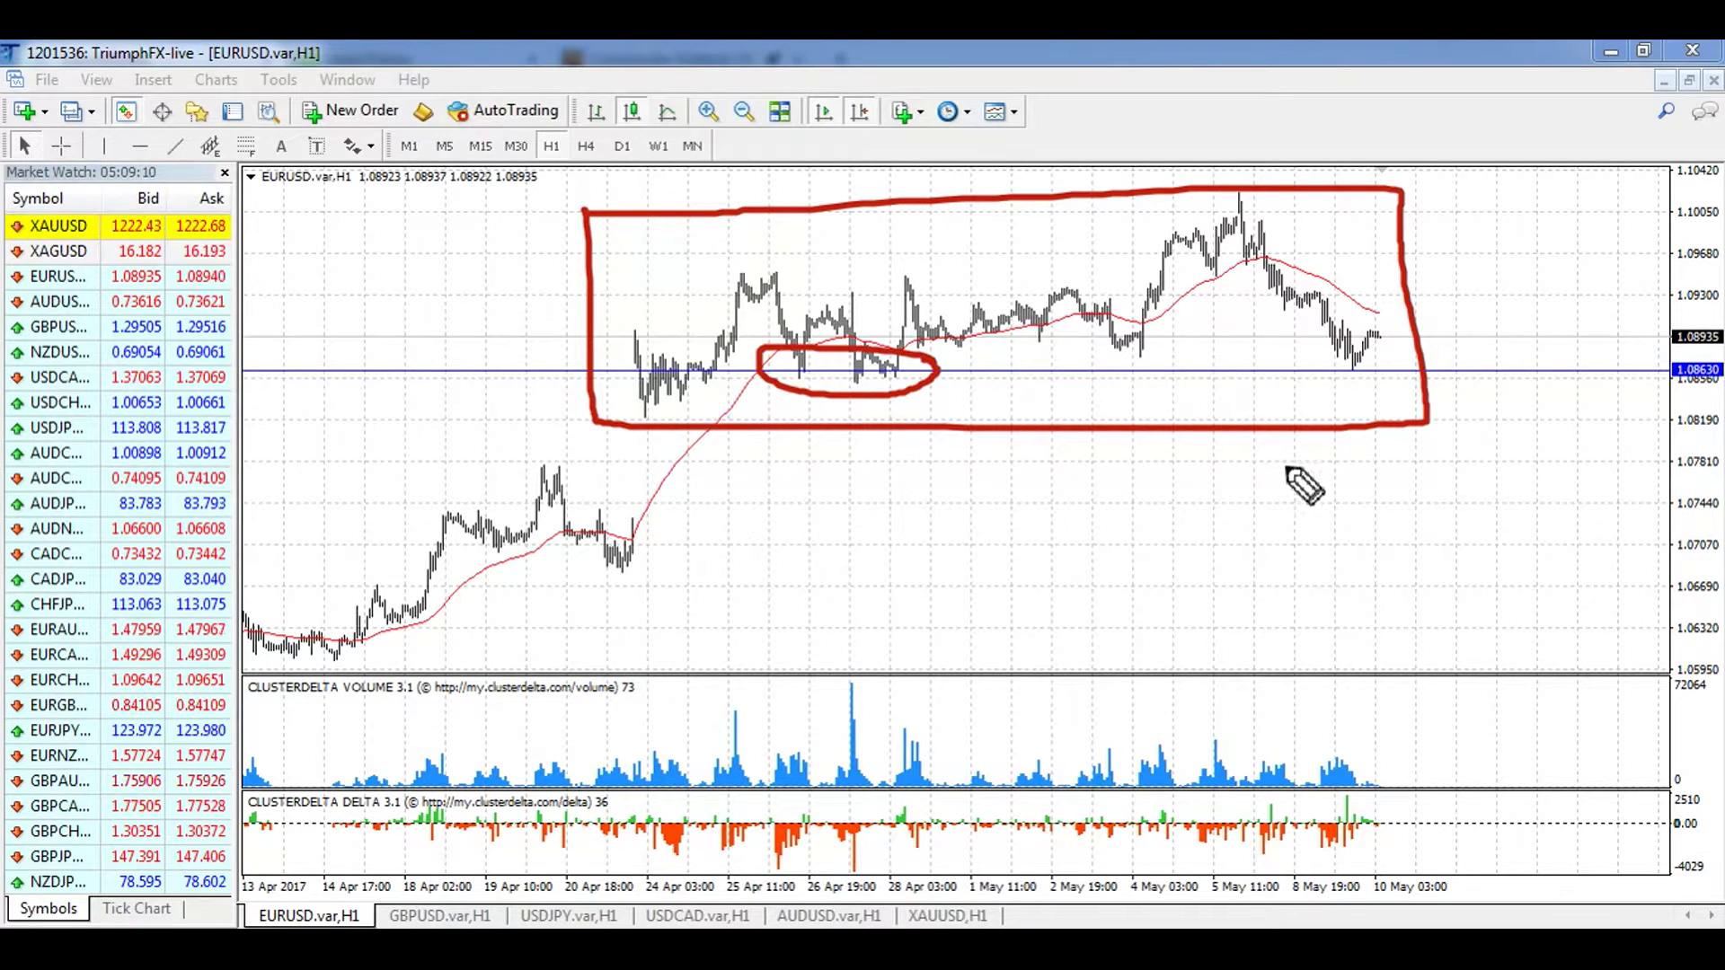
key(e)
key(Escape)
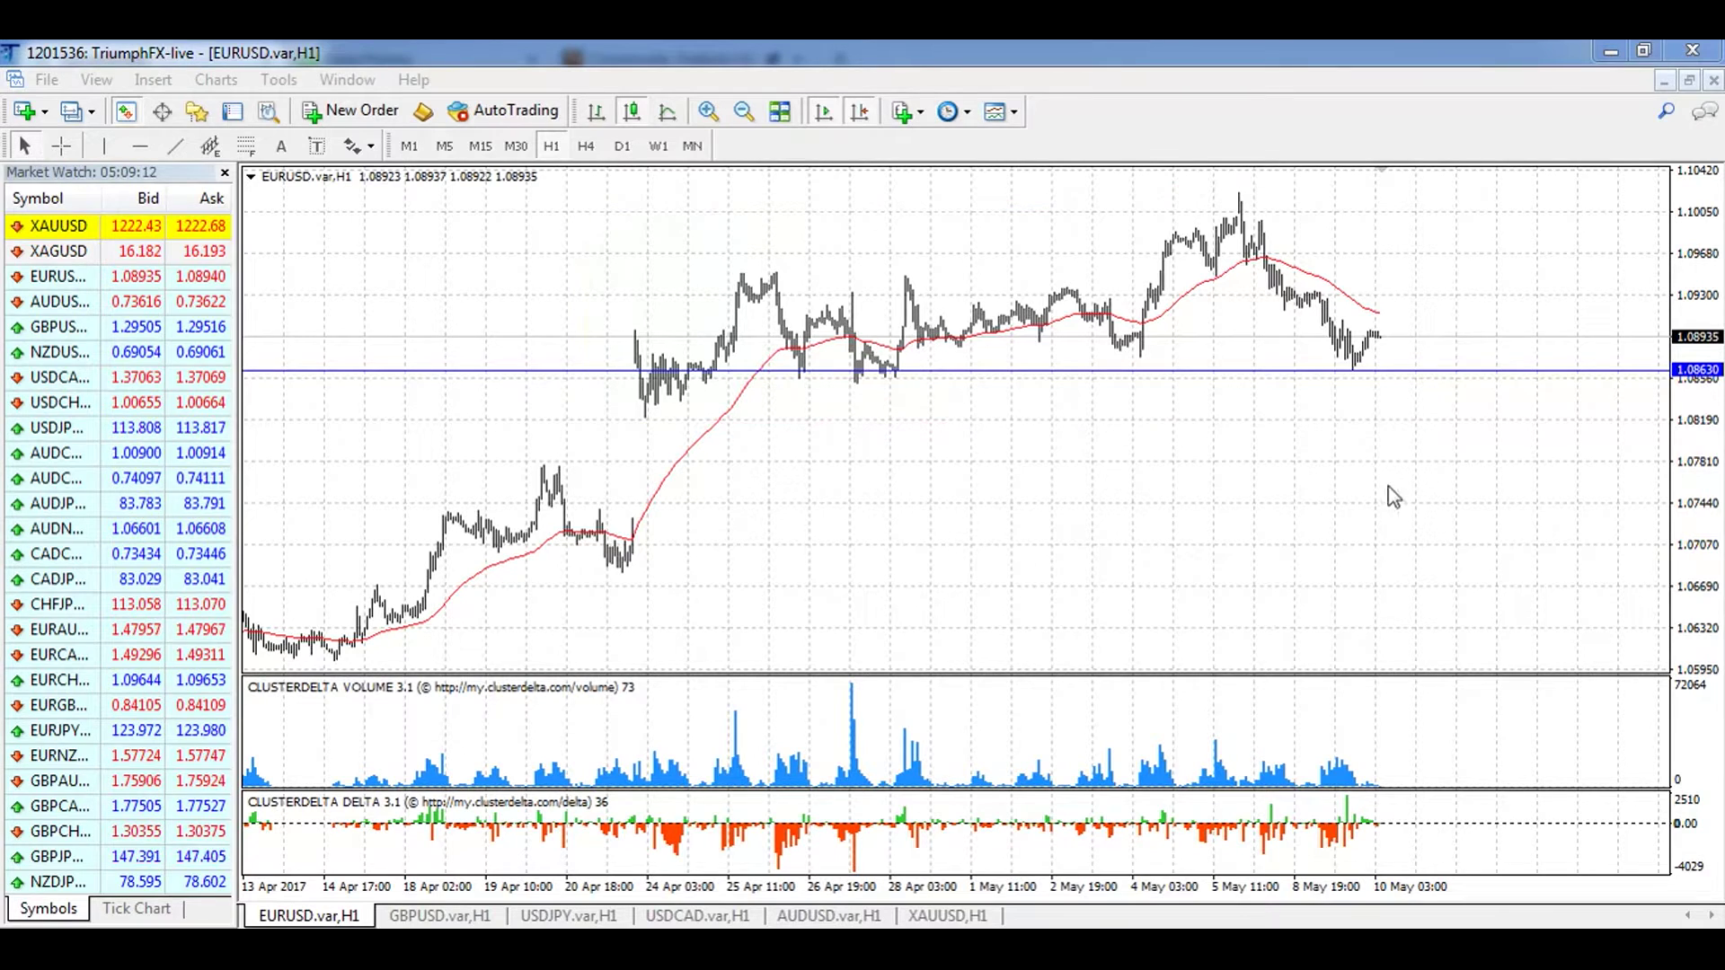
Step: Switch to the Signals4Deals 6E daily chart and circle the high-volume area of the profile above the 1.0883 line
key(alt+Tab)
mouse_move(675, 444)
mouse_down()
mouse_move(84, 443)
mouse_move(57, 550)
mouse_move(5, 537)
mouse_up()
key(ctrl+2)
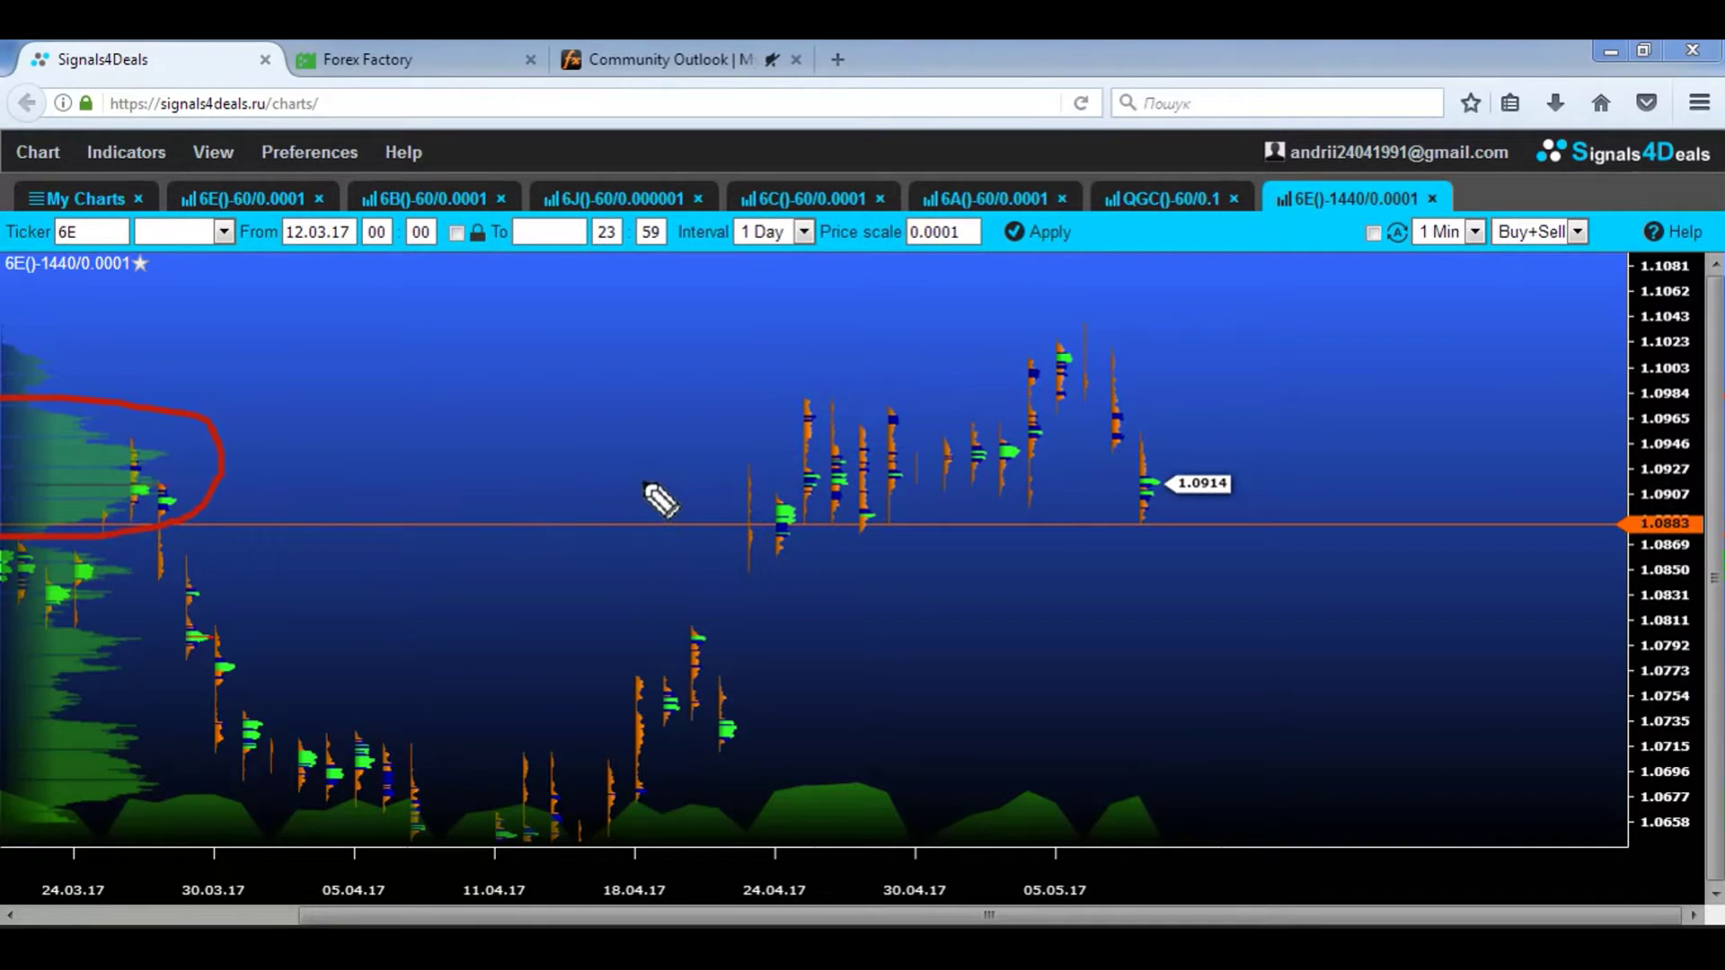
Step: Box the late-April to May range on the 6E chart, mark its early volume cluster and the price gap below, and clear the markings
mouse_move(723, 393)
mouse_down()
mouse_move(798, 539)
mouse_move(1298, 503)
mouse_move(674, 370)
mouse_up()
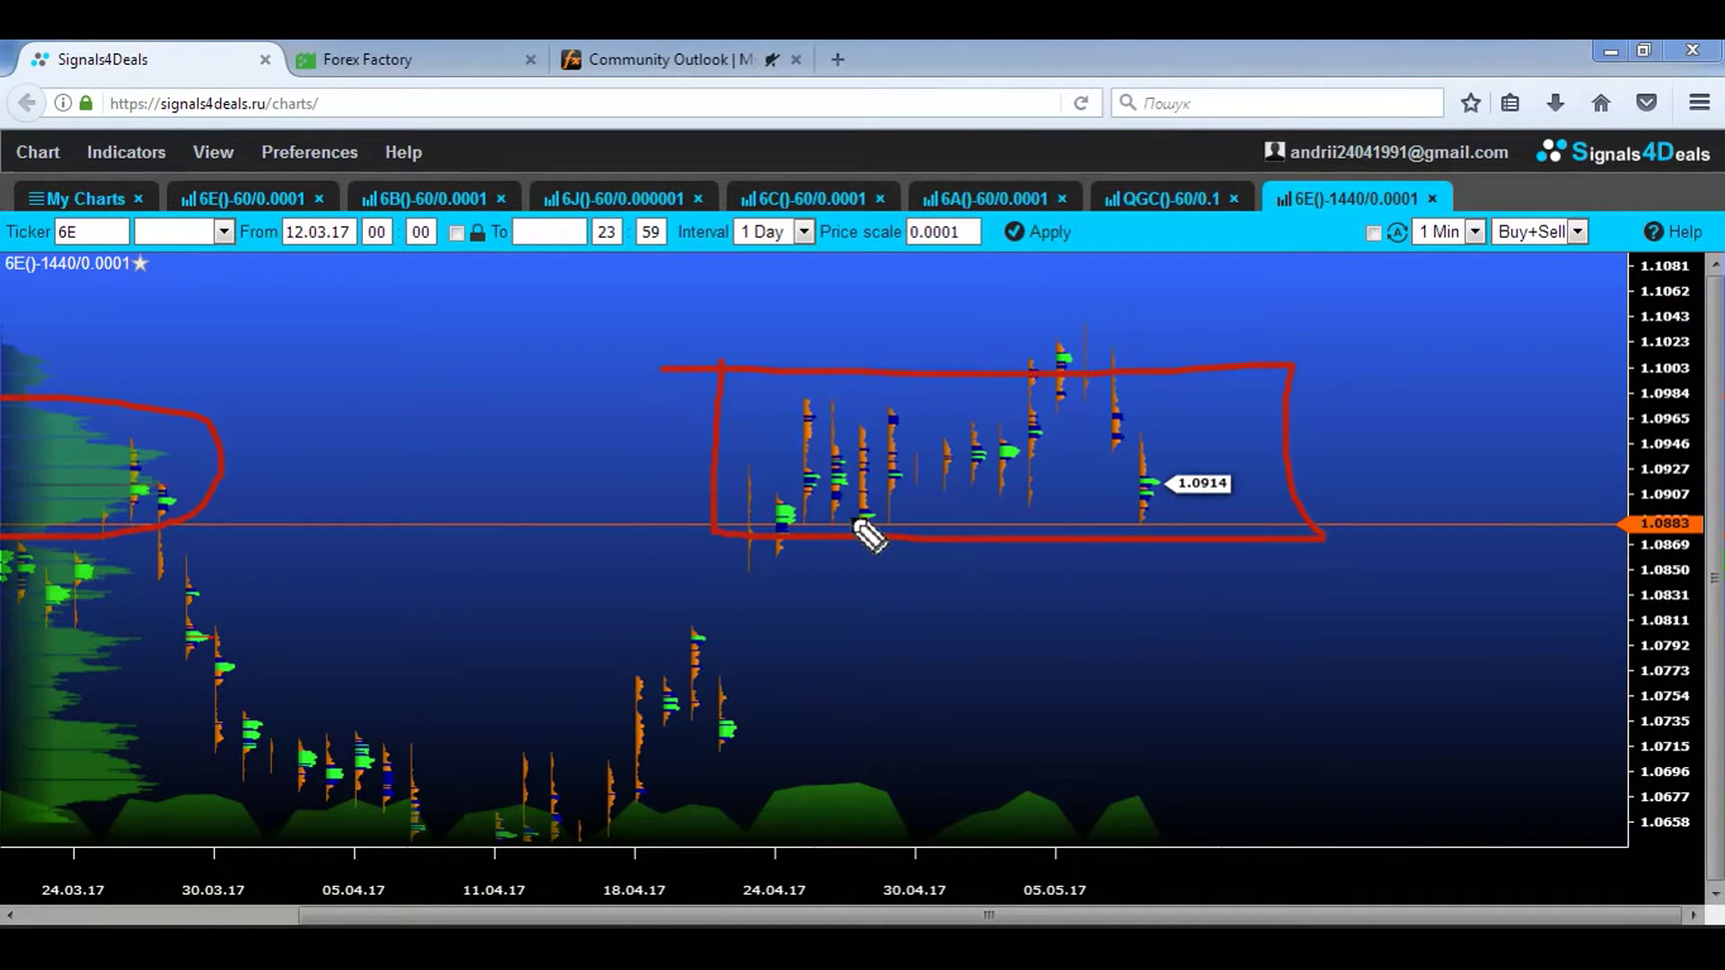
mouse_move(805, 508)
mouse_down()
mouse_move(768, 492)
mouse_move(790, 529)
mouse_move(808, 517)
mouse_up()
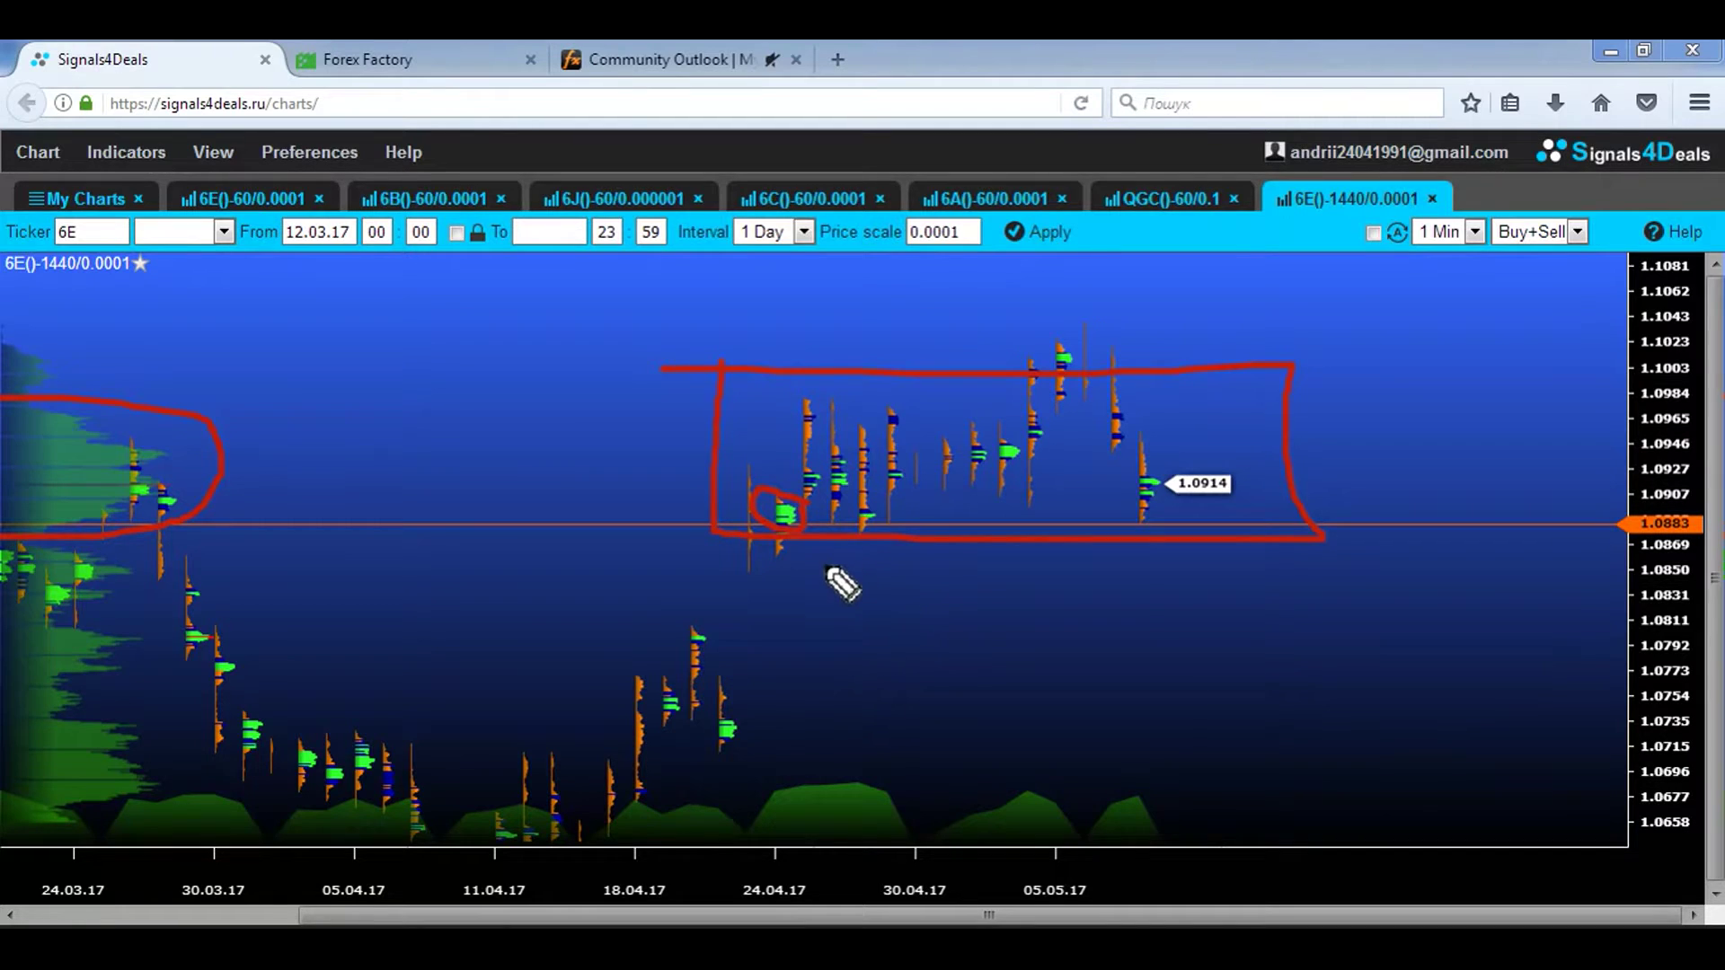
drag(749, 562, 742, 687)
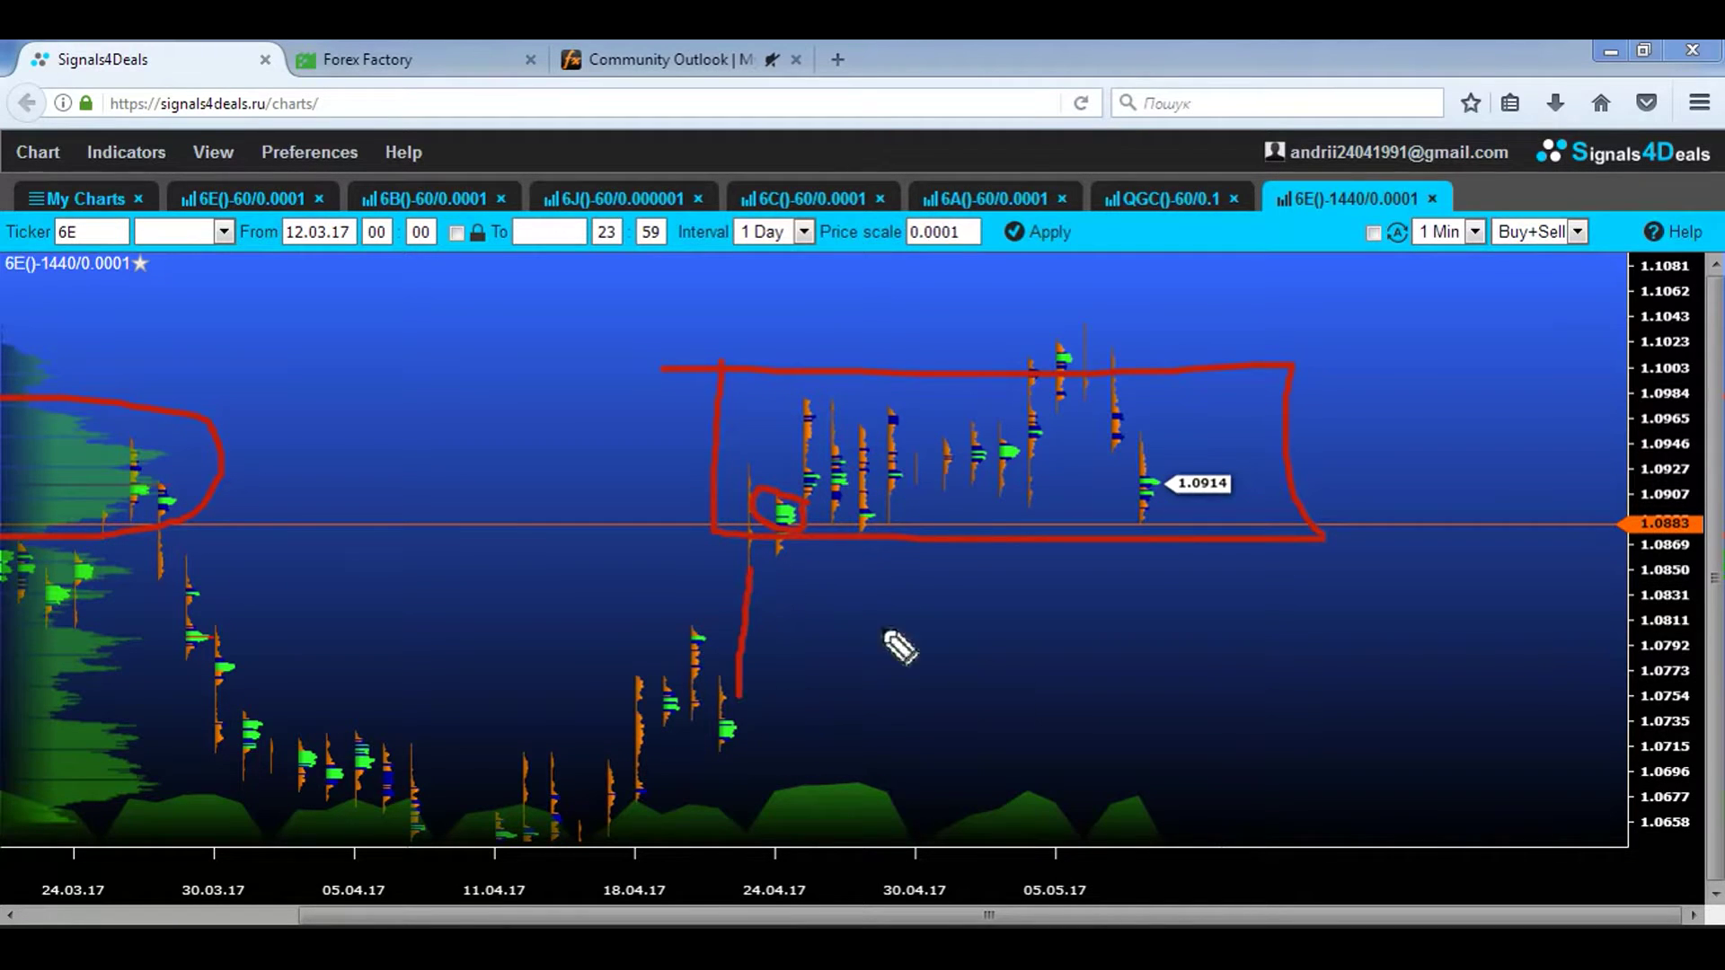
drag(749, 561, 739, 681)
key(e)
key(Escape)
key(alt+Tab)
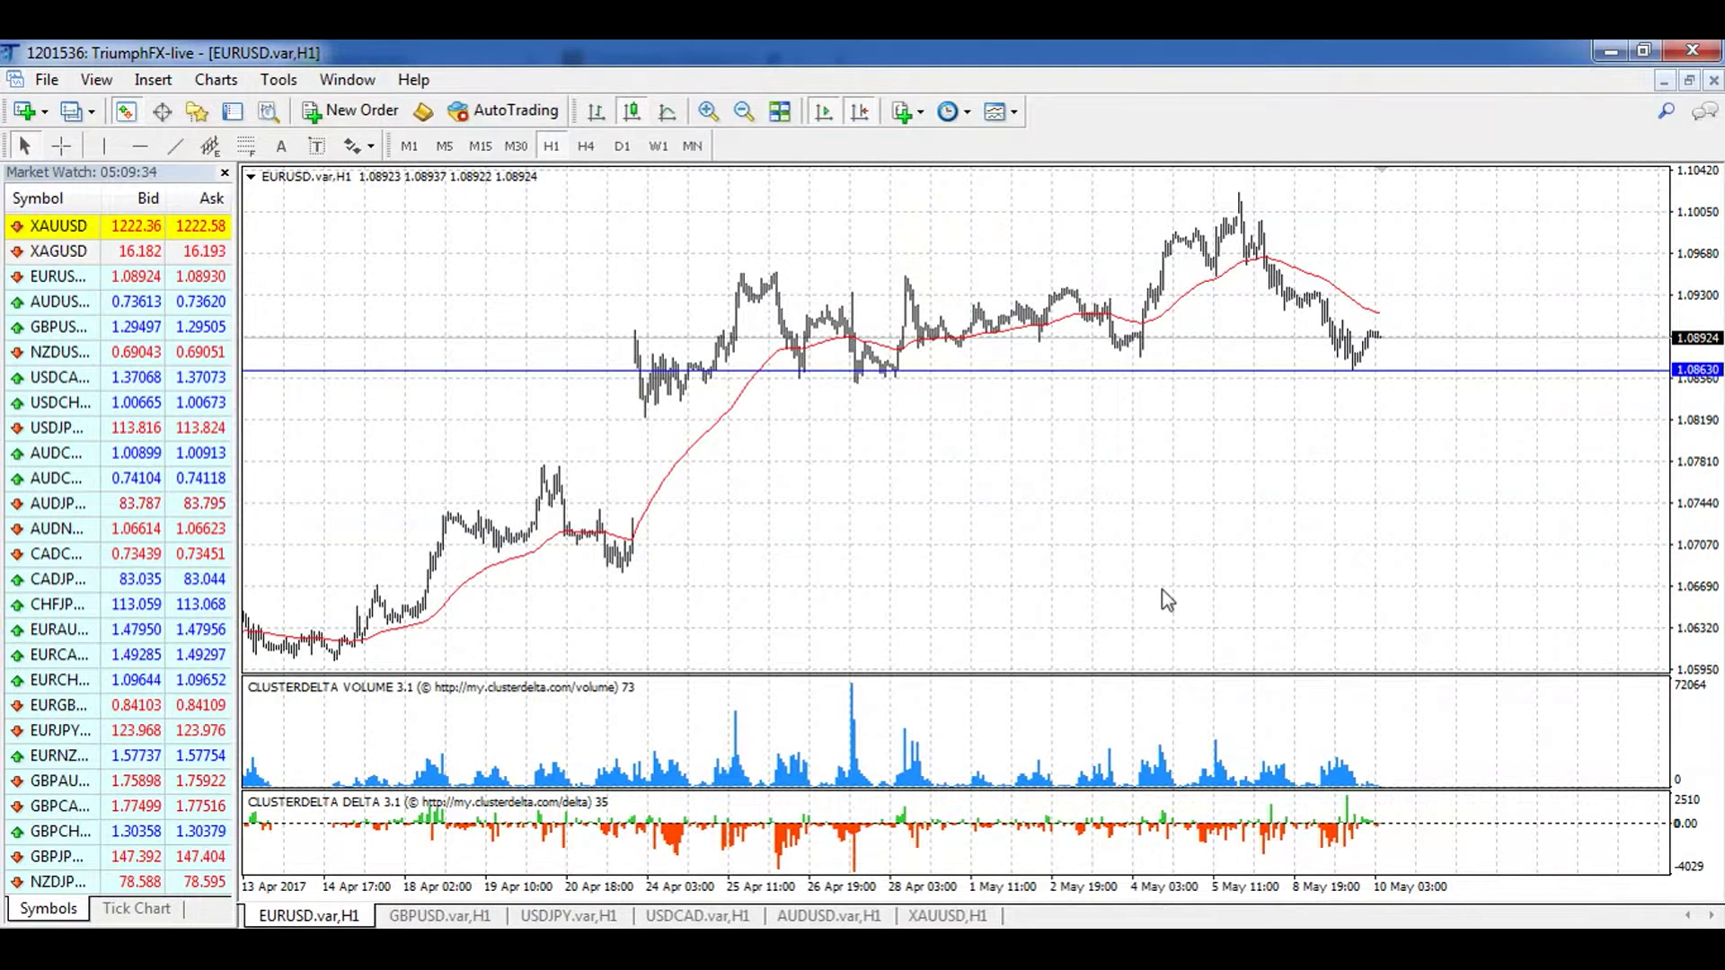
Step: On the zoomed-in EURUSD H1 chart, draw a downtrend arrow and a projected path crossing below 1.08630, mark its end, and erase the drawing
click(707, 111)
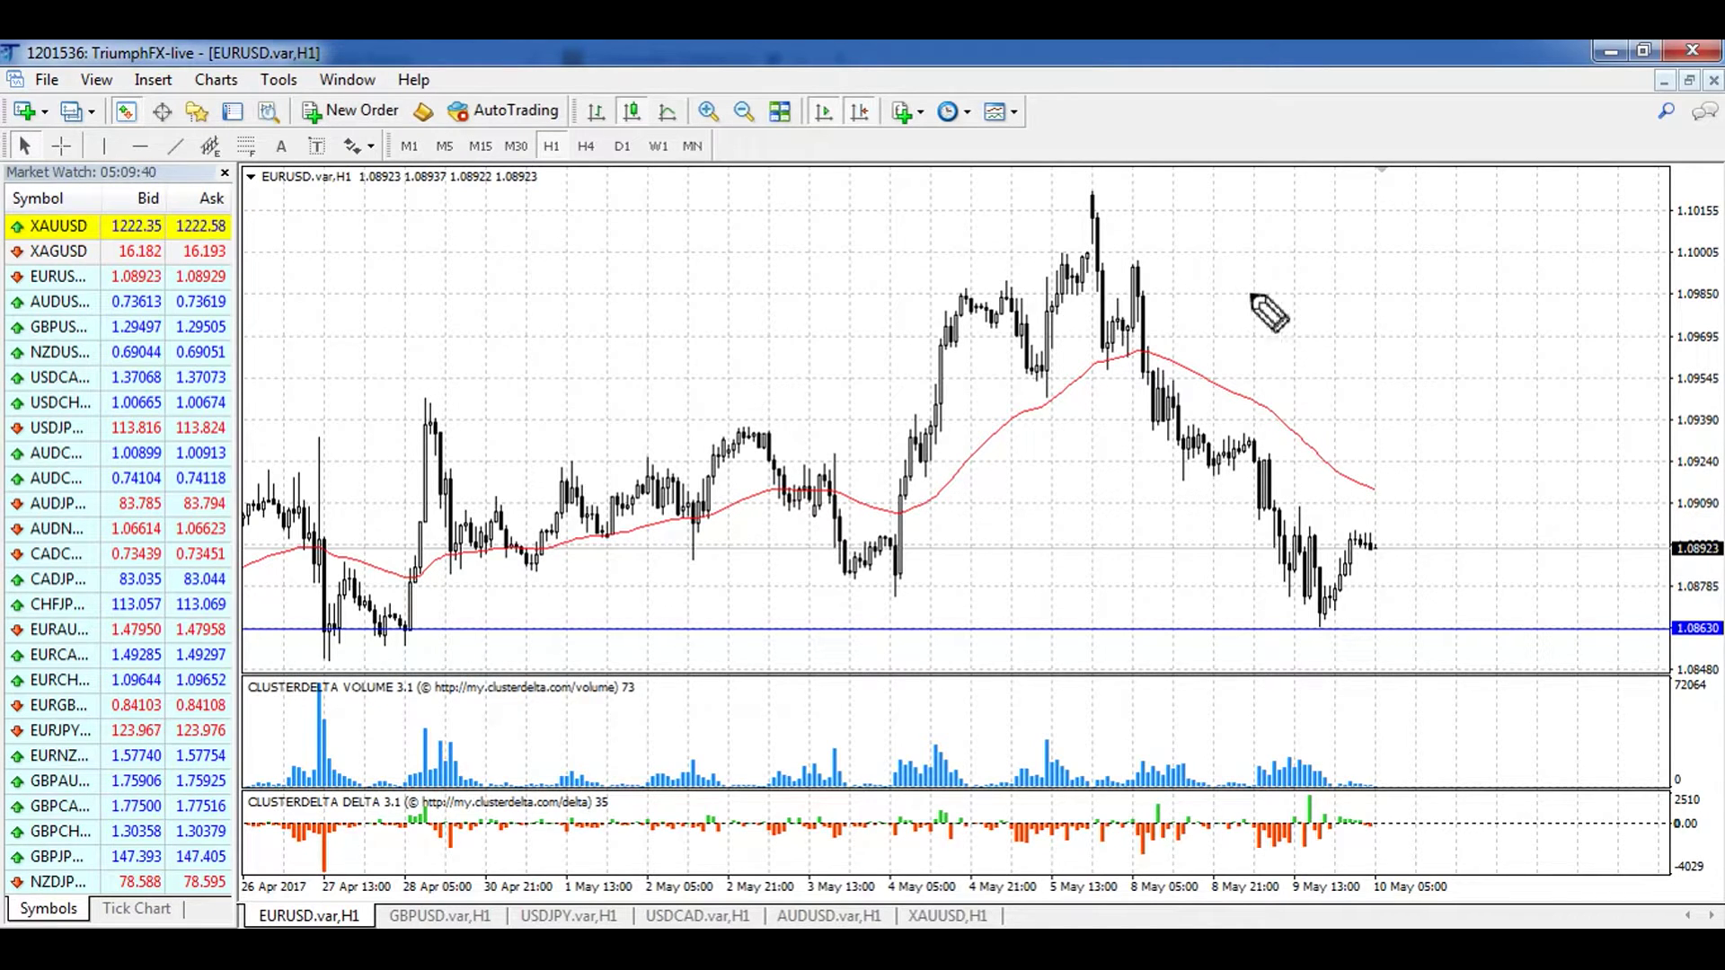
drag(1127, 213, 1448, 522)
mouse_move(1343, 472)
mouse_down()
mouse_move(1452, 526)
mouse_move(1388, 439)
mouse_up()
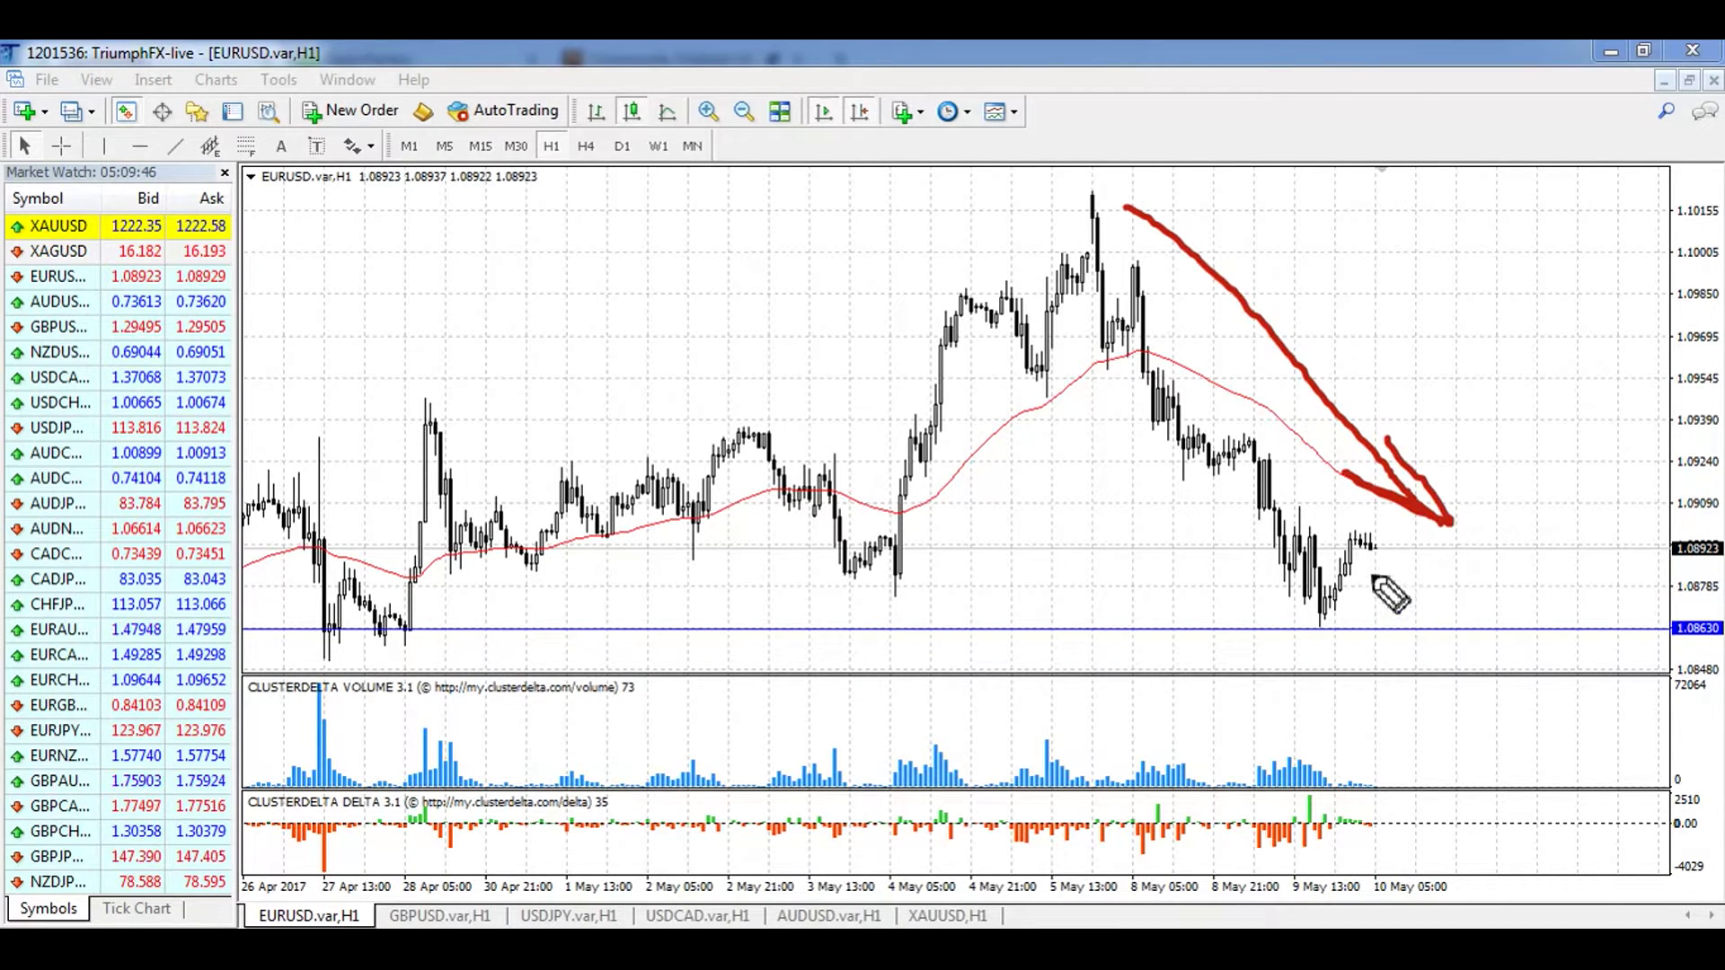
drag(1384, 547, 1484, 680)
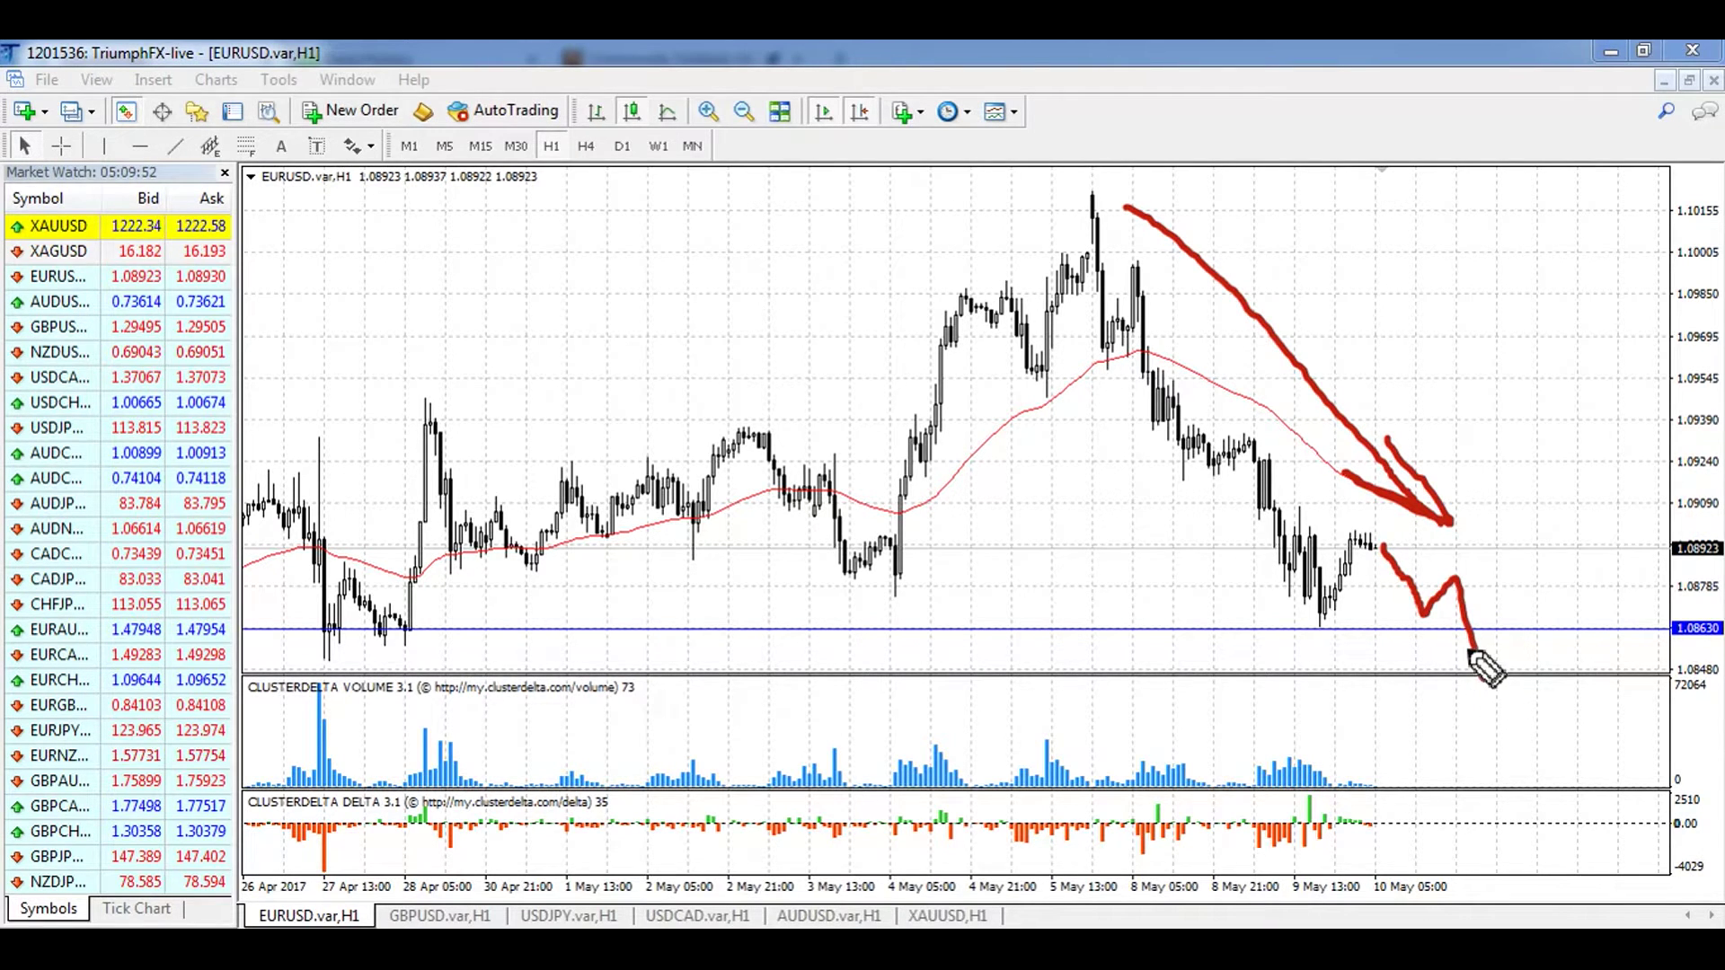
drag(1449, 648, 1502, 648)
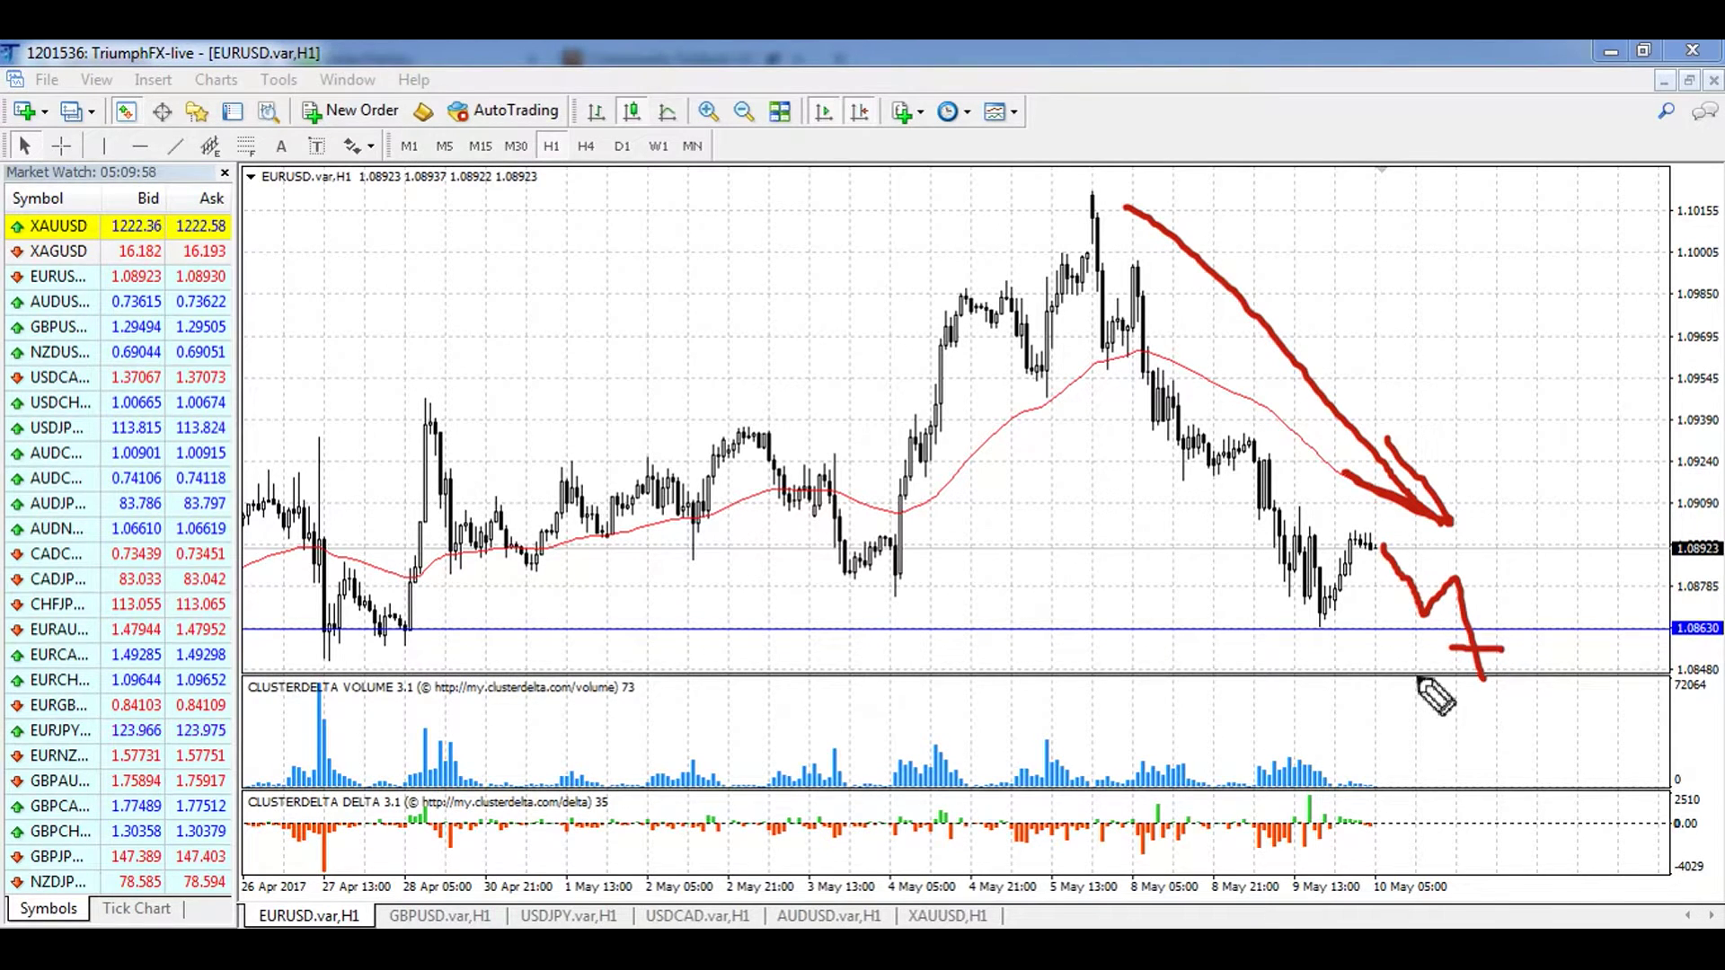
key(e)
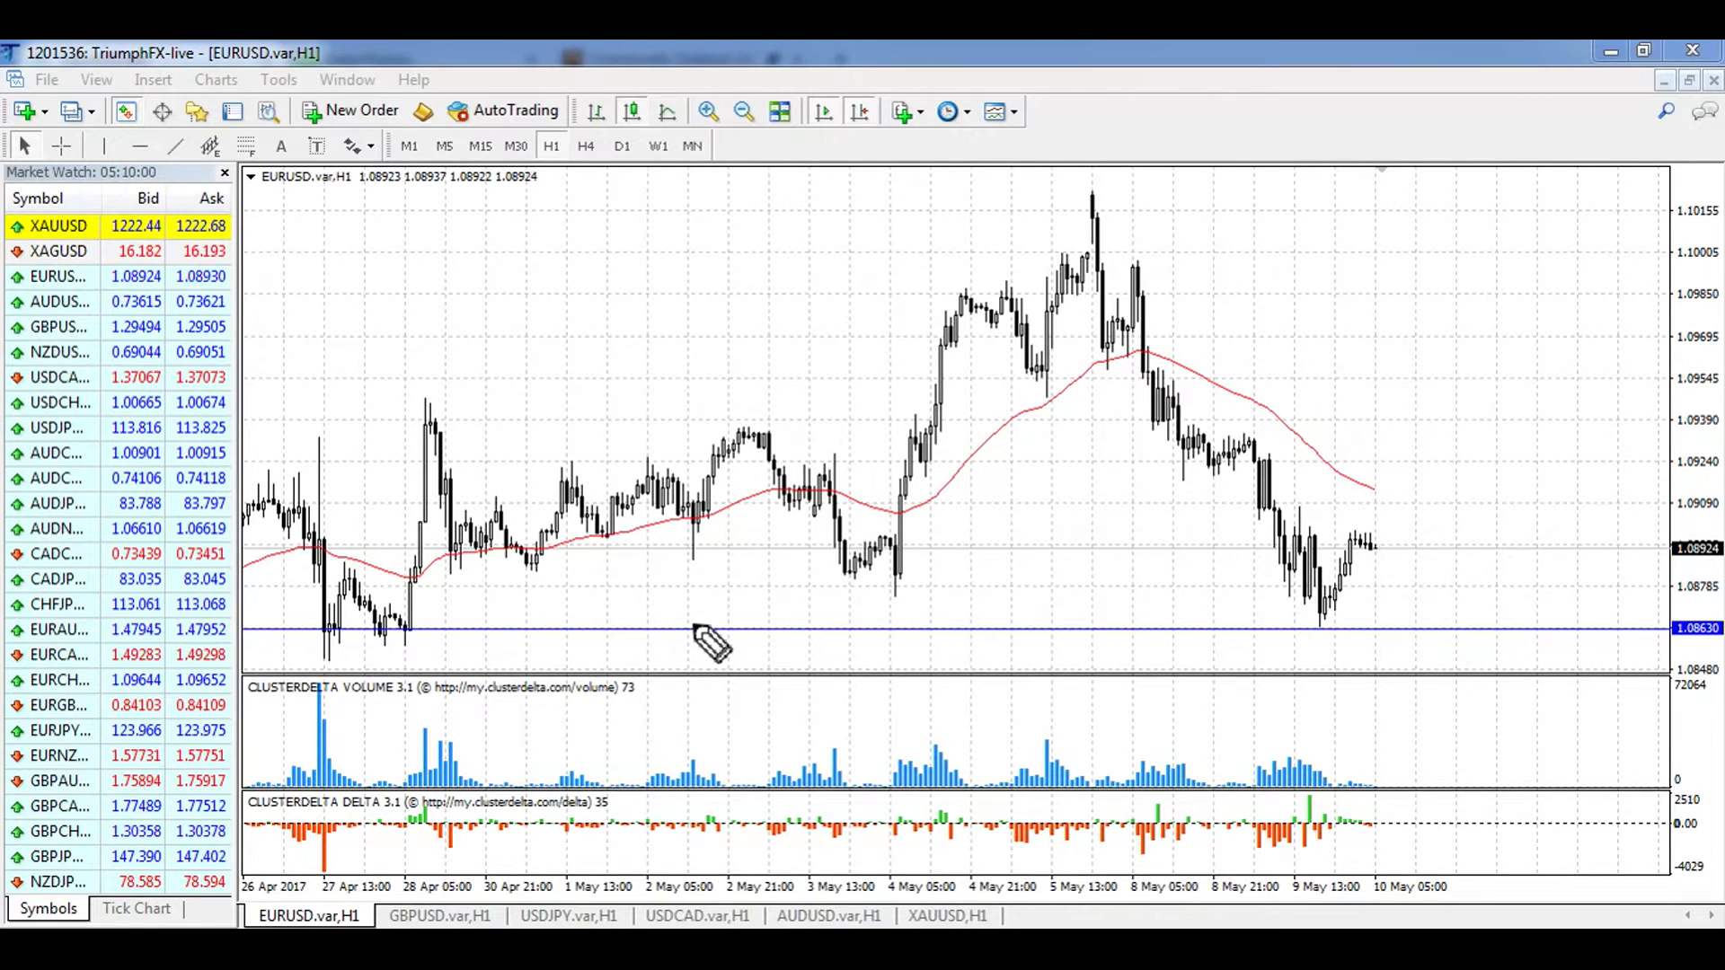
Step: Switch to the Signals4Deals 6E chart and mark the volume profile concentration above the 1.0883 line again
key(alt+Tab)
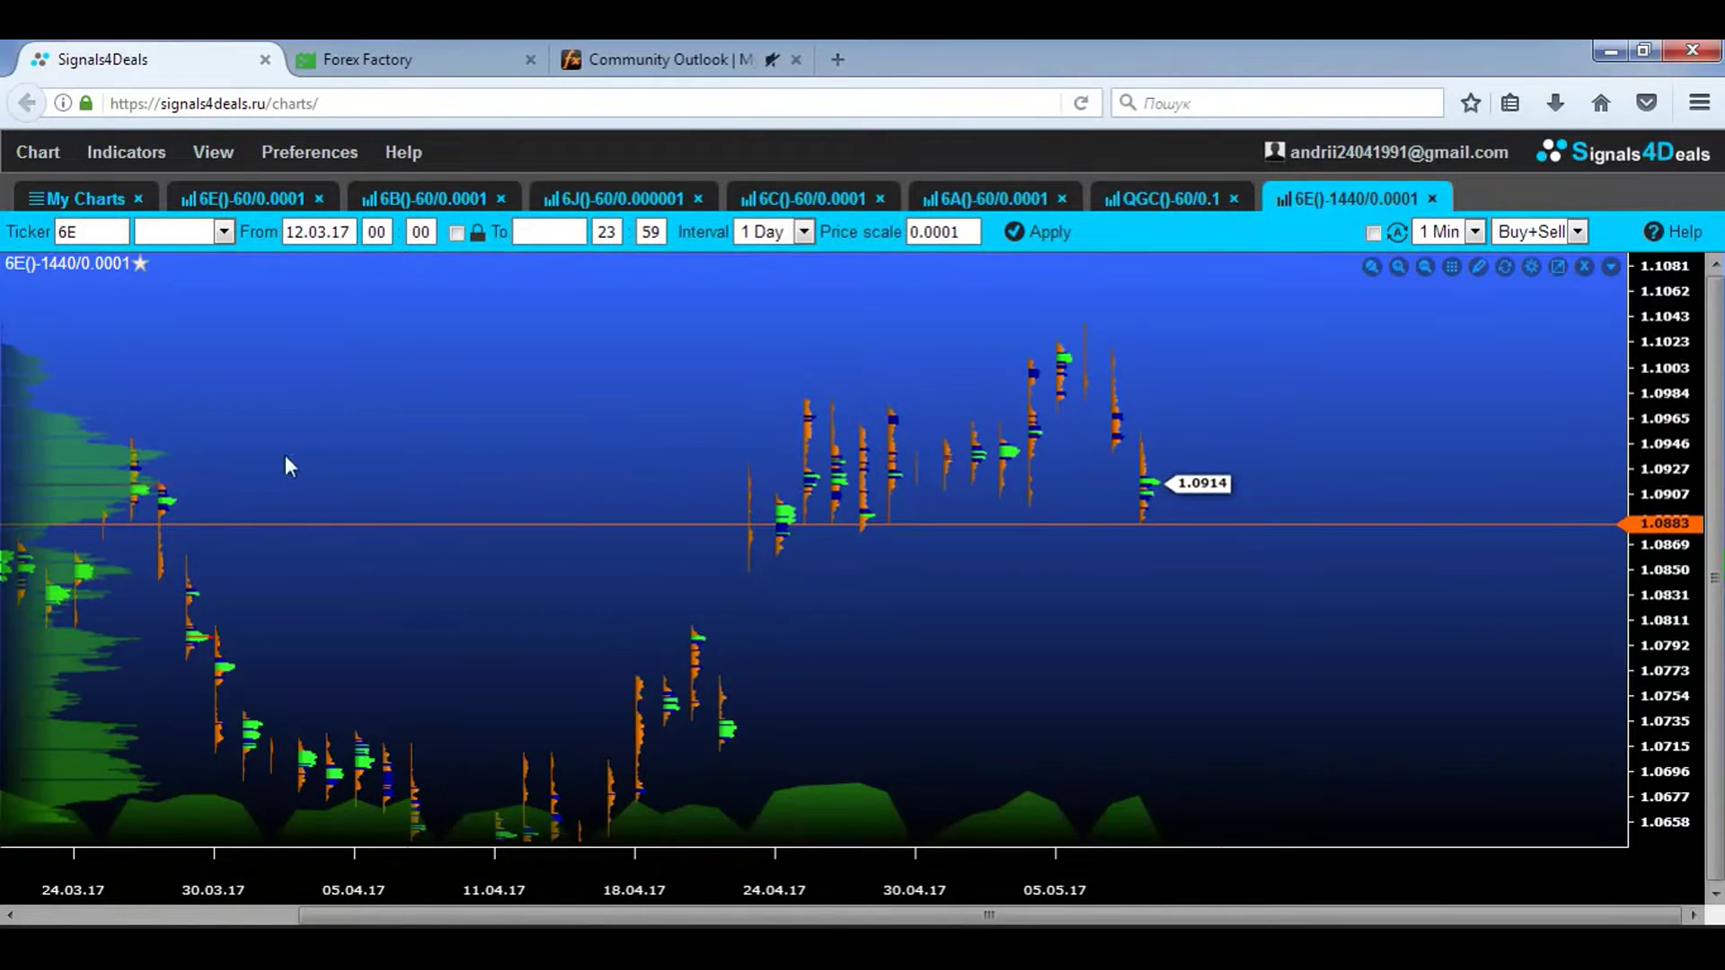
mouse_move(8, 411)
mouse_down()
mouse_move(149, 512)
mouse_move(2, 530)
mouse_up()
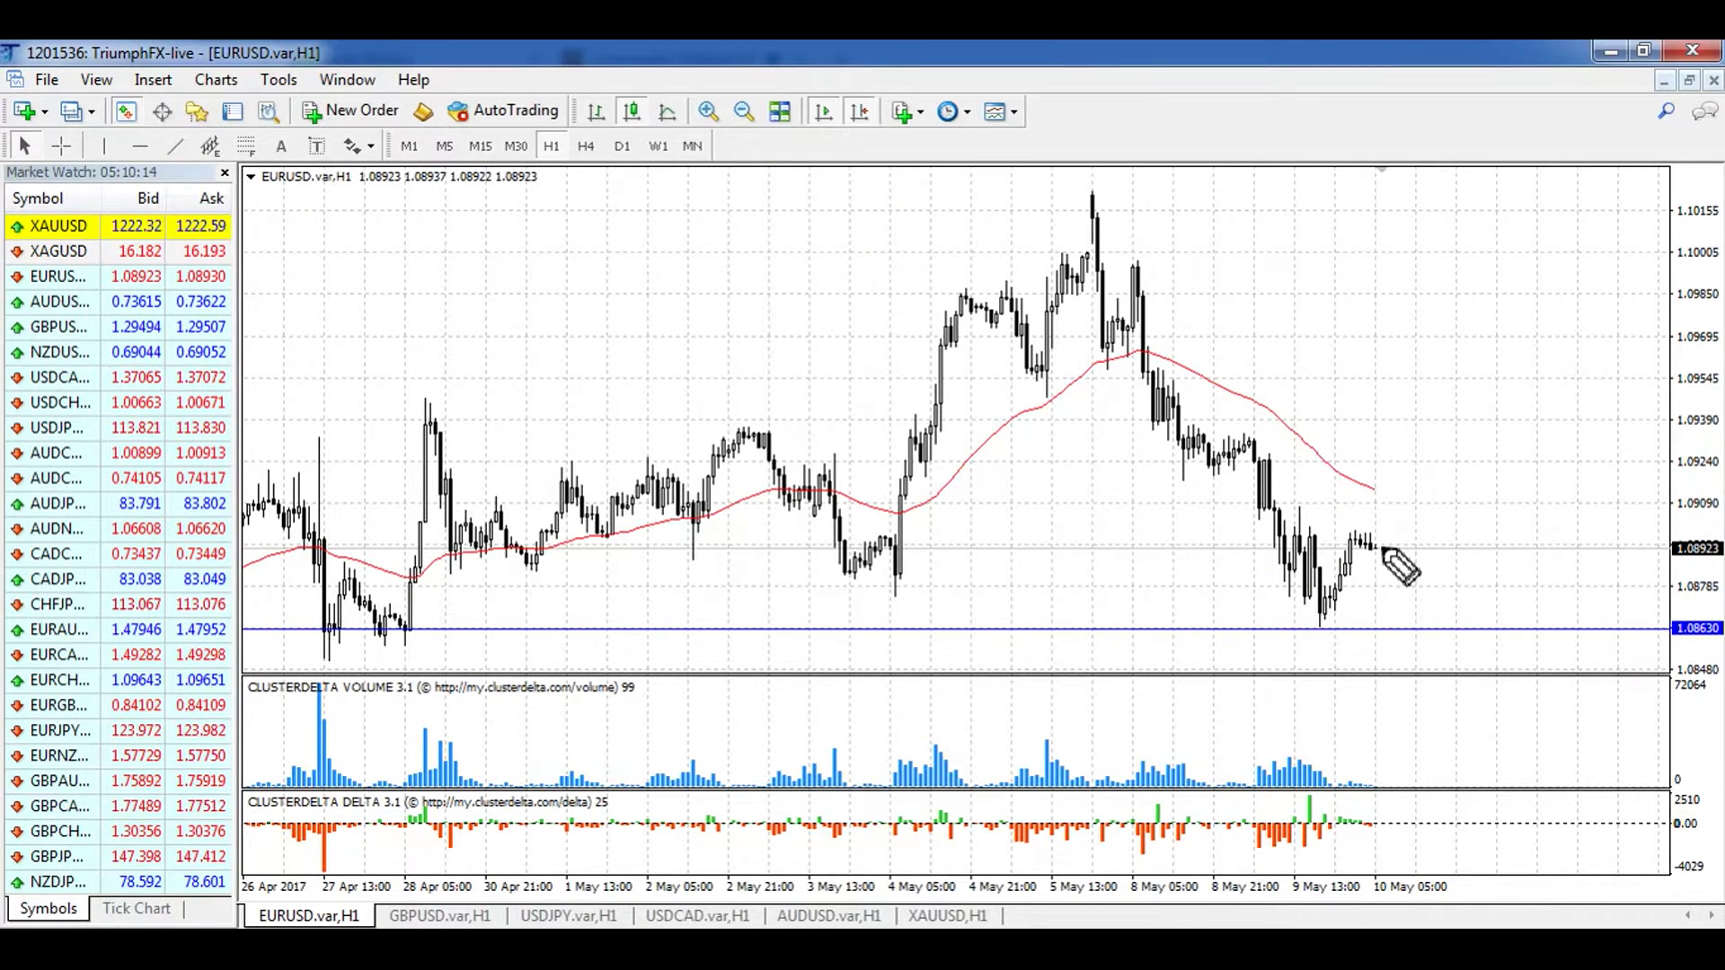
Step: Sketch a break of 1.08630 on EURUSD with volume bars, a retest, a downward arrow and two horizontal level marks, and erase the sketch
mouse_move(1382, 548)
mouse_down()
mouse_move(1402, 613)
mouse_move(1448, 608)
mouse_move(1487, 685)
mouse_move(1448, 789)
mouse_move(1474, 783)
mouse_up()
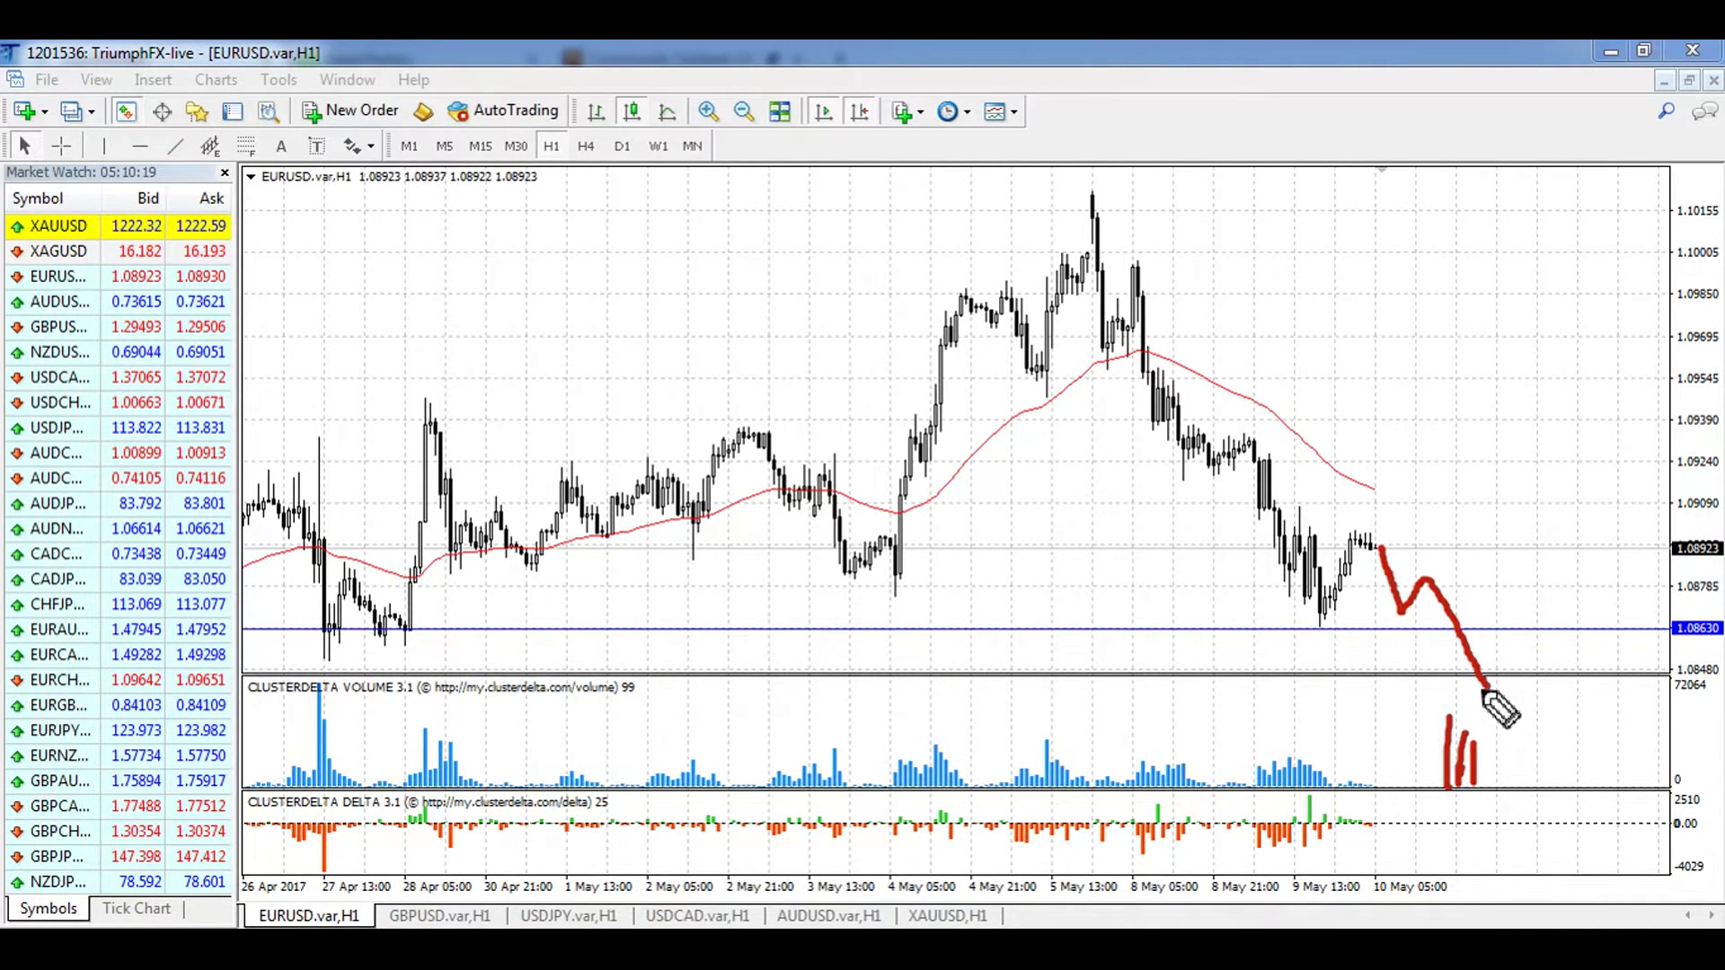
drag(1488, 687, 1495, 663)
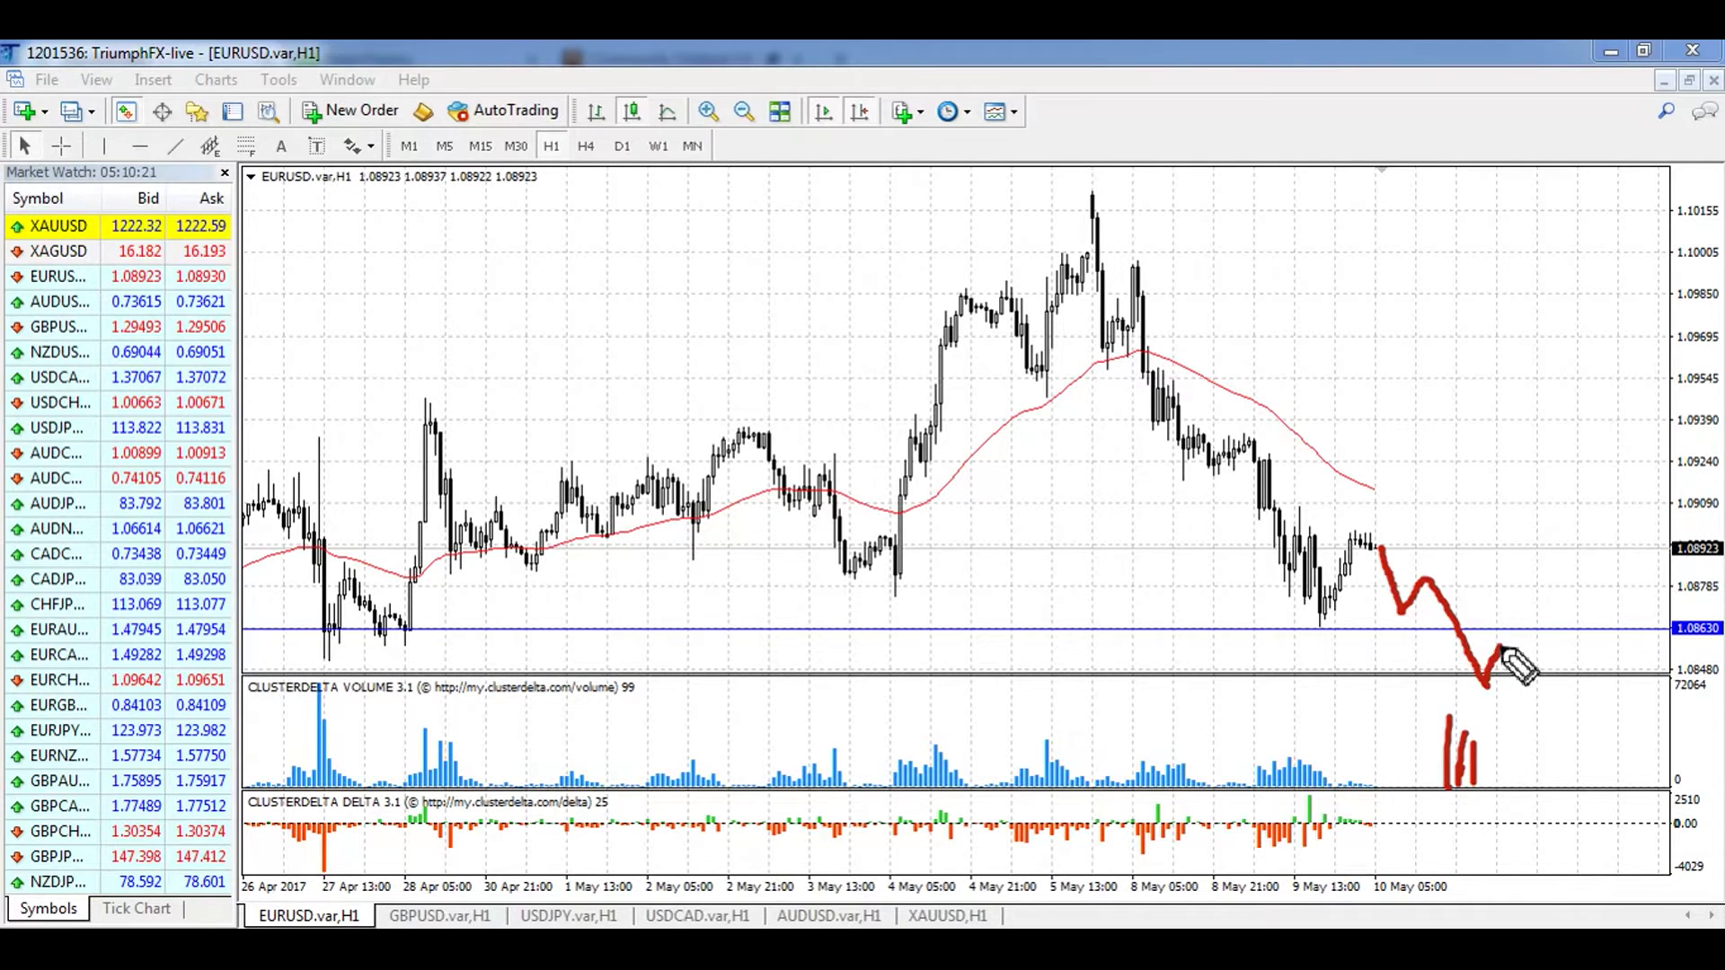
mouse_move(1472, 640)
mouse_down()
mouse_move(1550, 639)
mouse_move(1587, 753)
mouse_up()
mouse_move(1525, 727)
mouse_down()
mouse_move(1586, 751)
mouse_move(1574, 706)
mouse_up()
drag(1442, 565, 1536, 567)
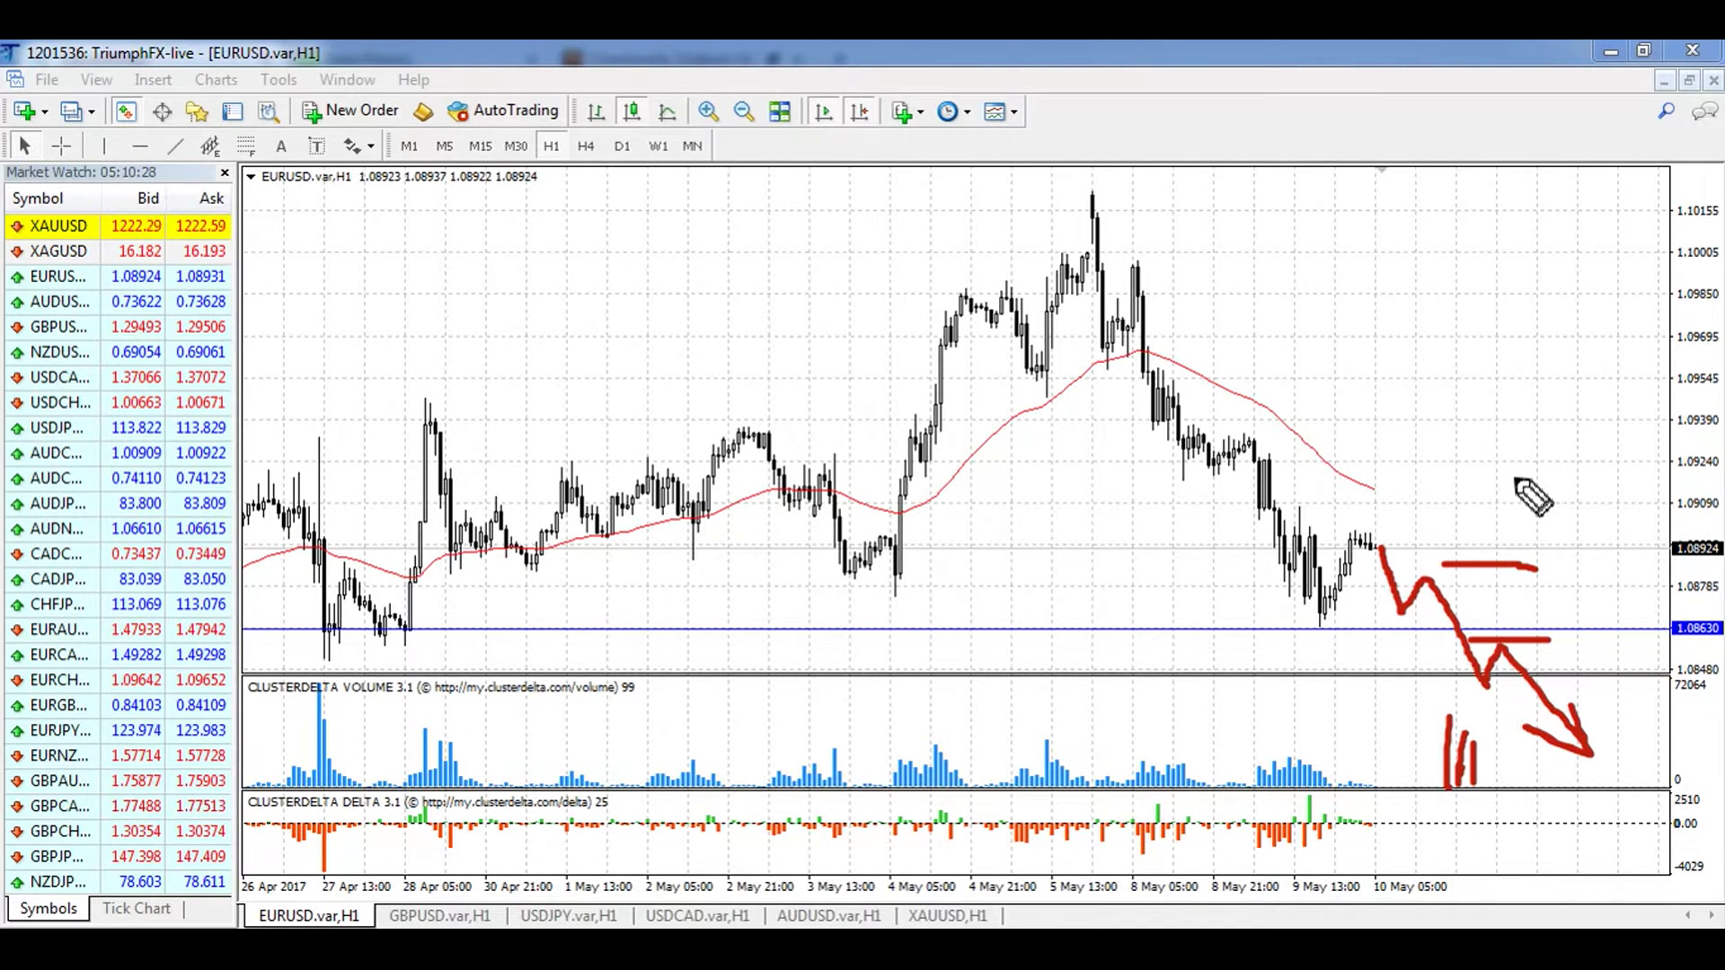
key(e)
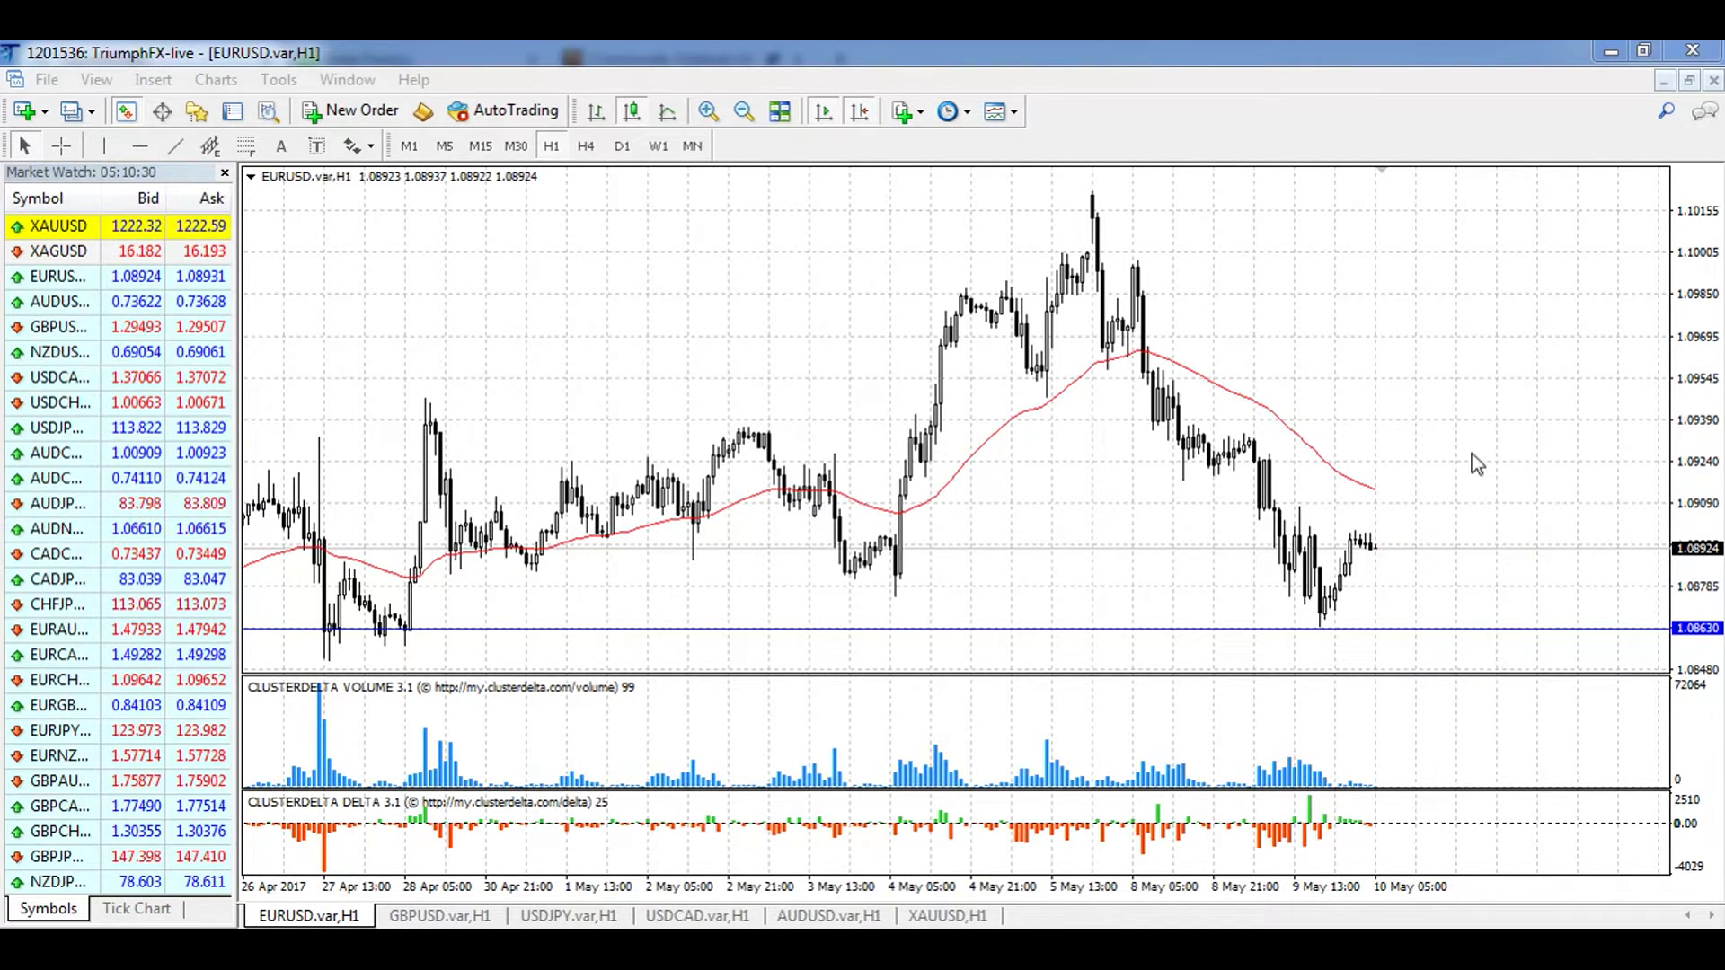
Step: On the zoomed-out EURUSD chart, underline the gap's lower edge near 1.0744, circle the 24 April gap, and clear the markings
click(743, 112)
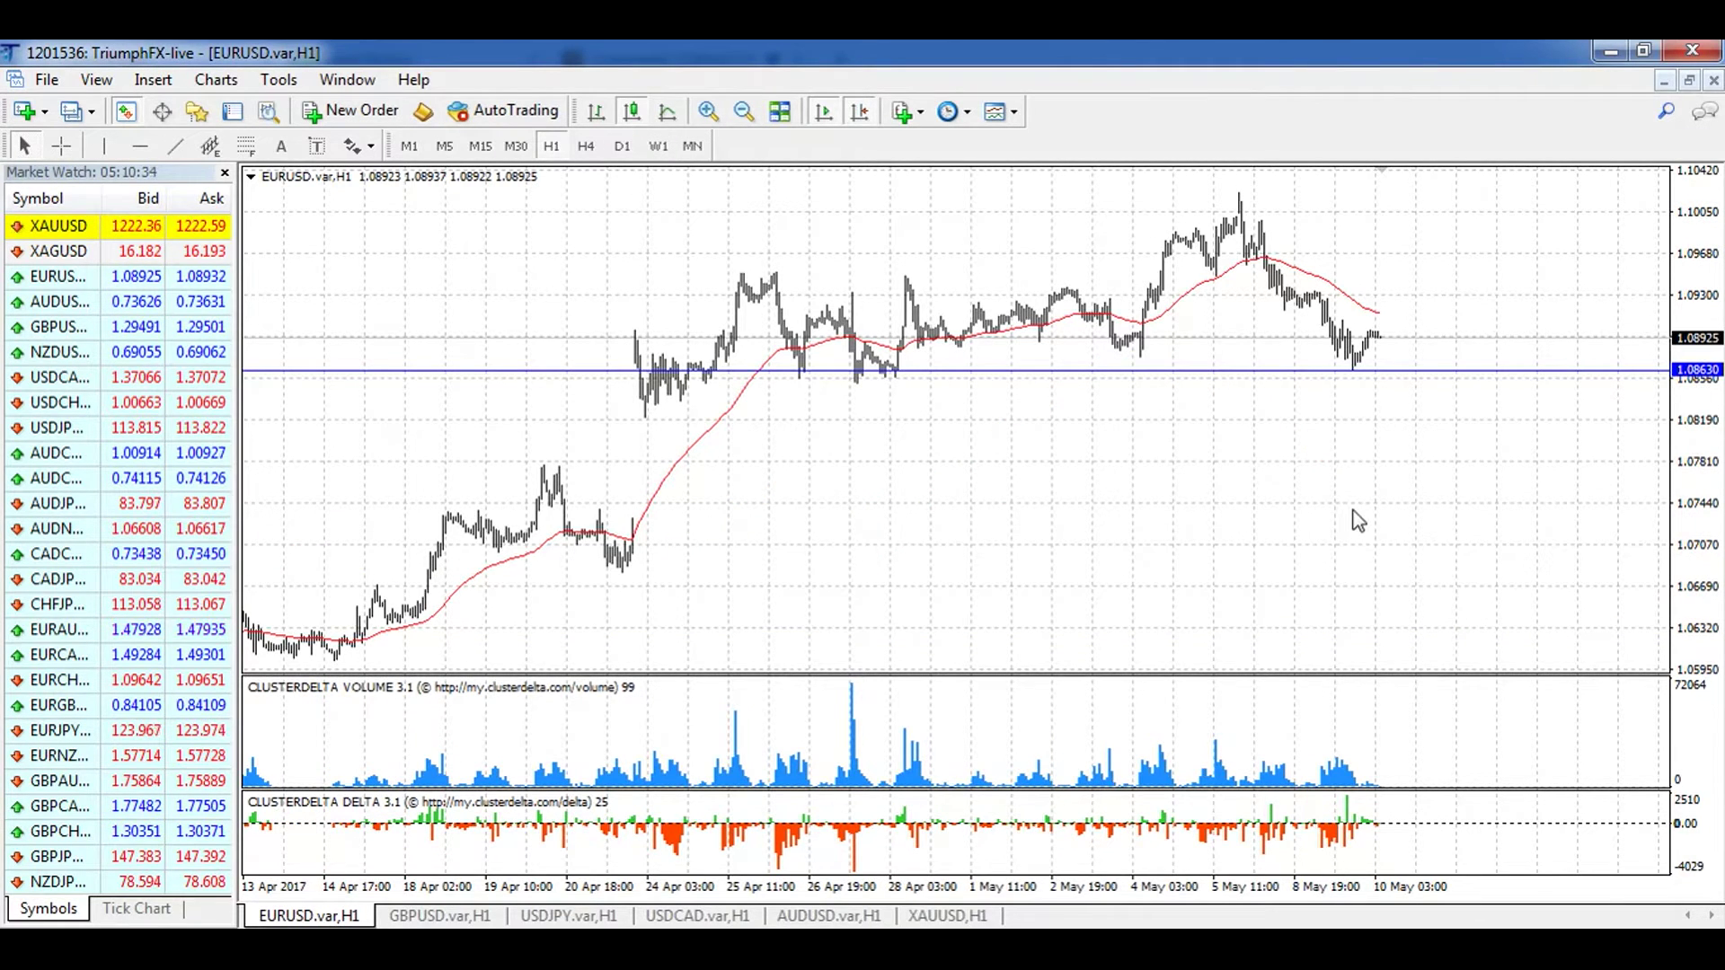
mouse_move(632, 510)
mouse_down()
mouse_move(742, 519)
mouse_move(634, 512)
mouse_up()
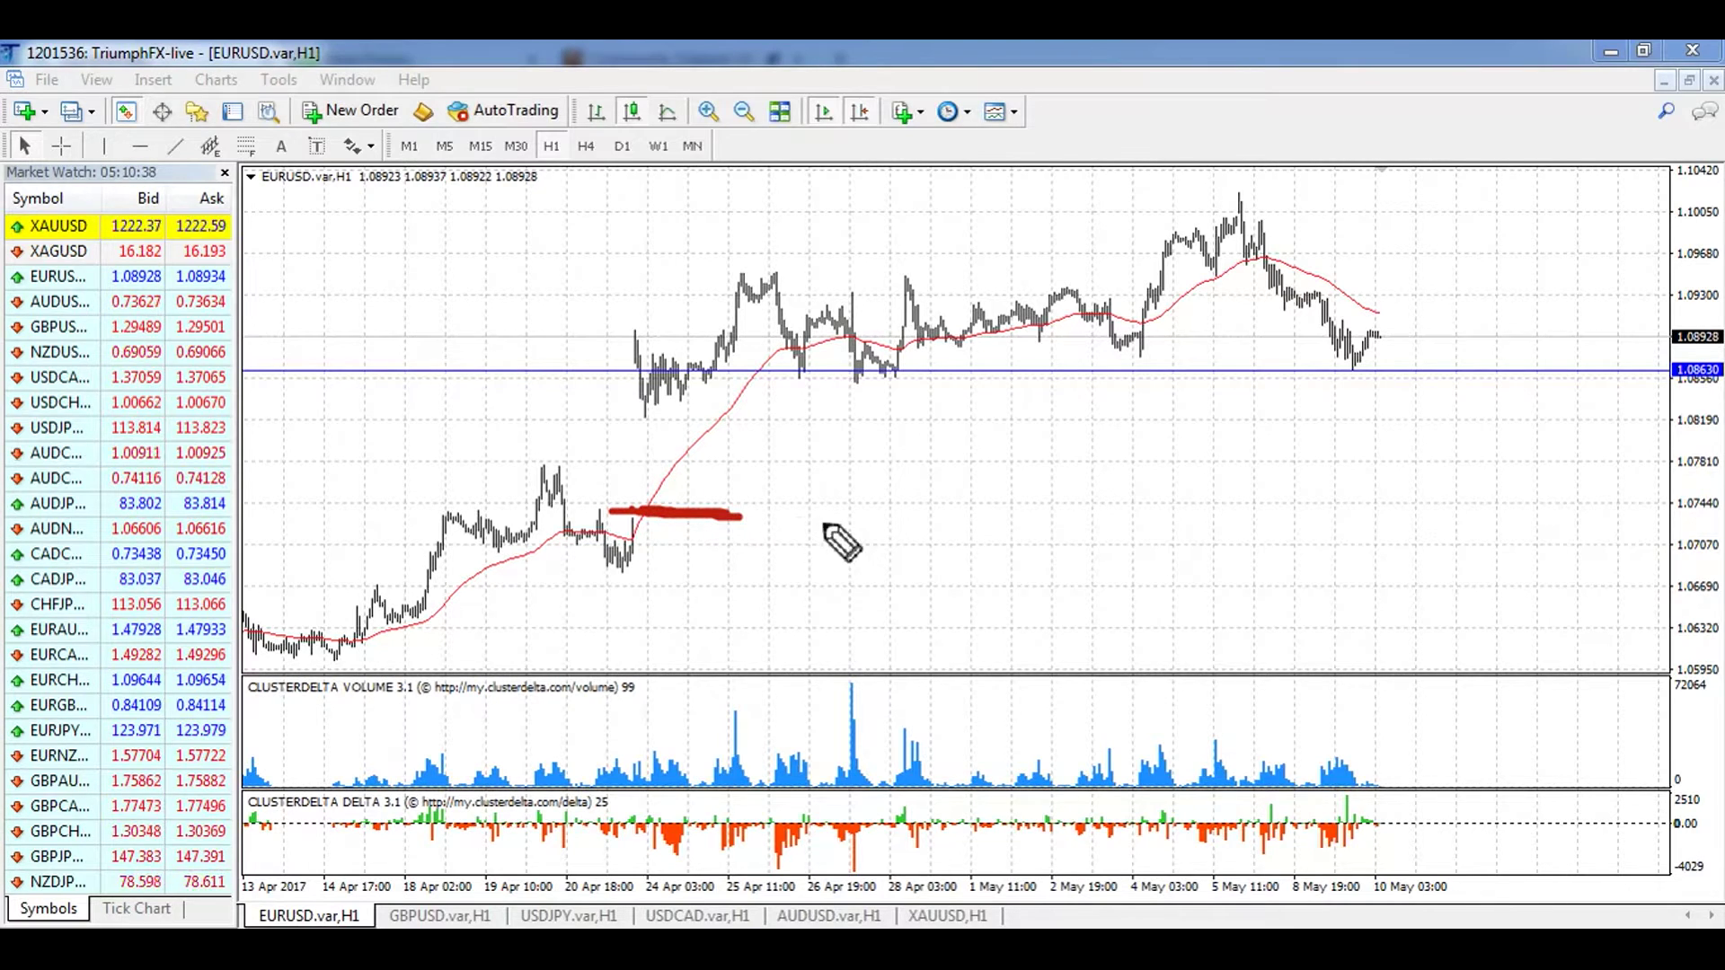
mouse_move(636, 354)
mouse_down()
mouse_move(587, 468)
mouse_move(616, 348)
mouse_up()
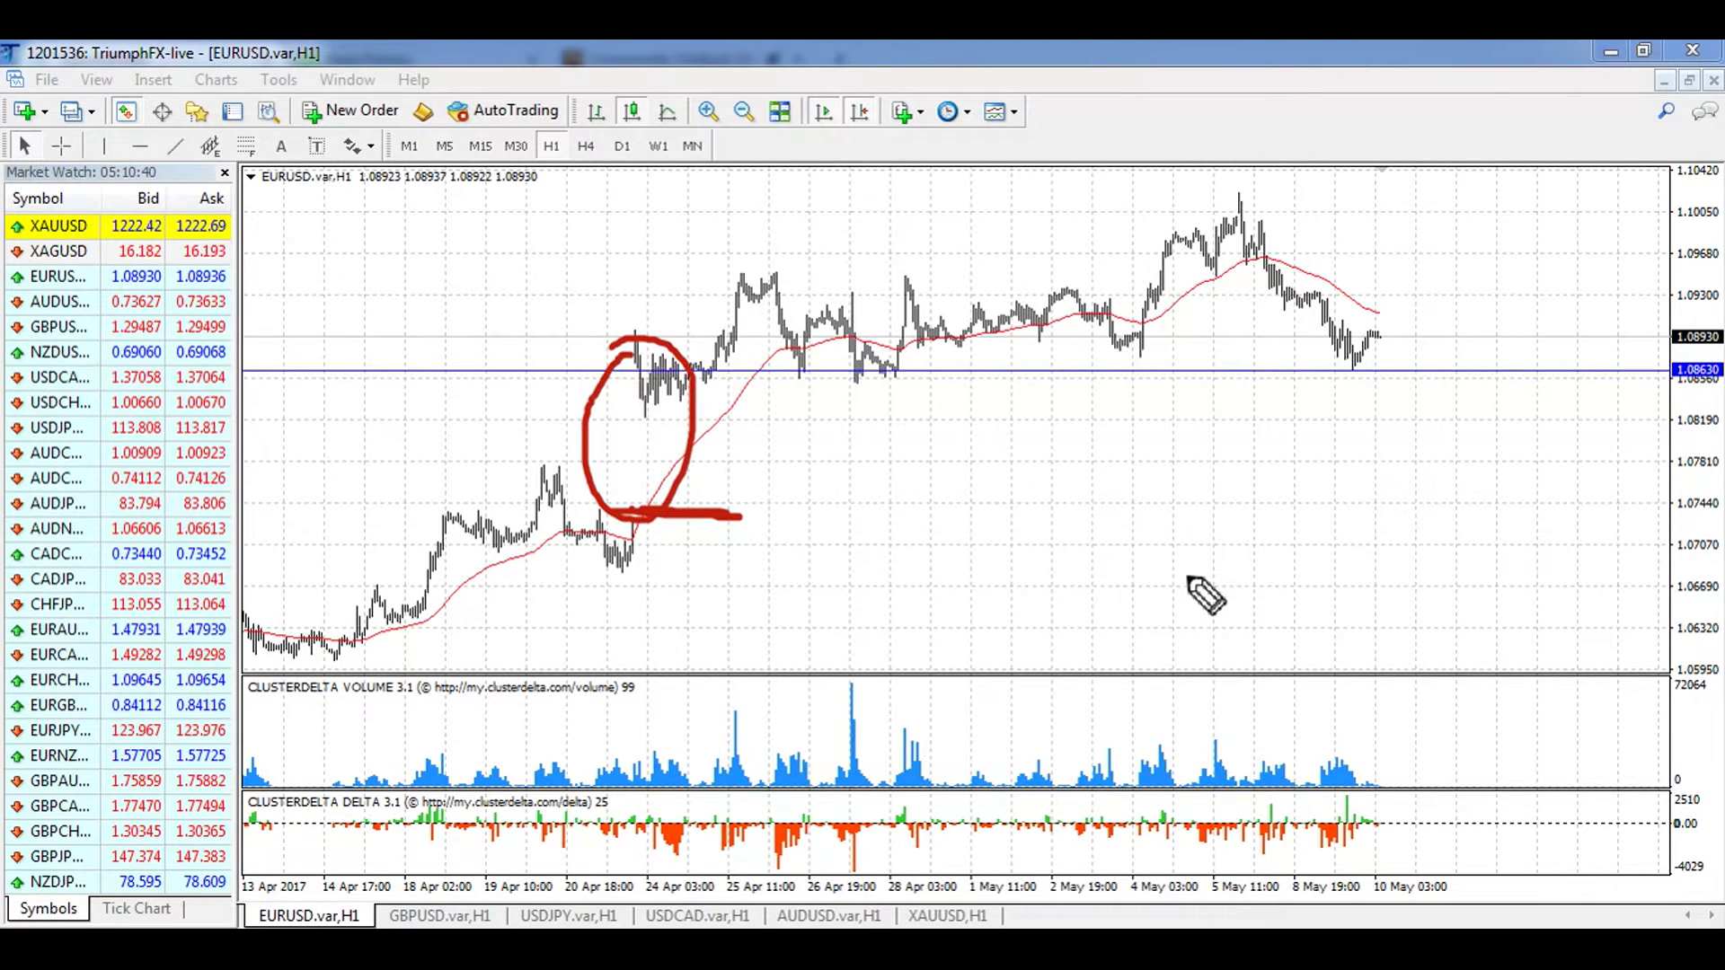
key(e)
key(Escape)
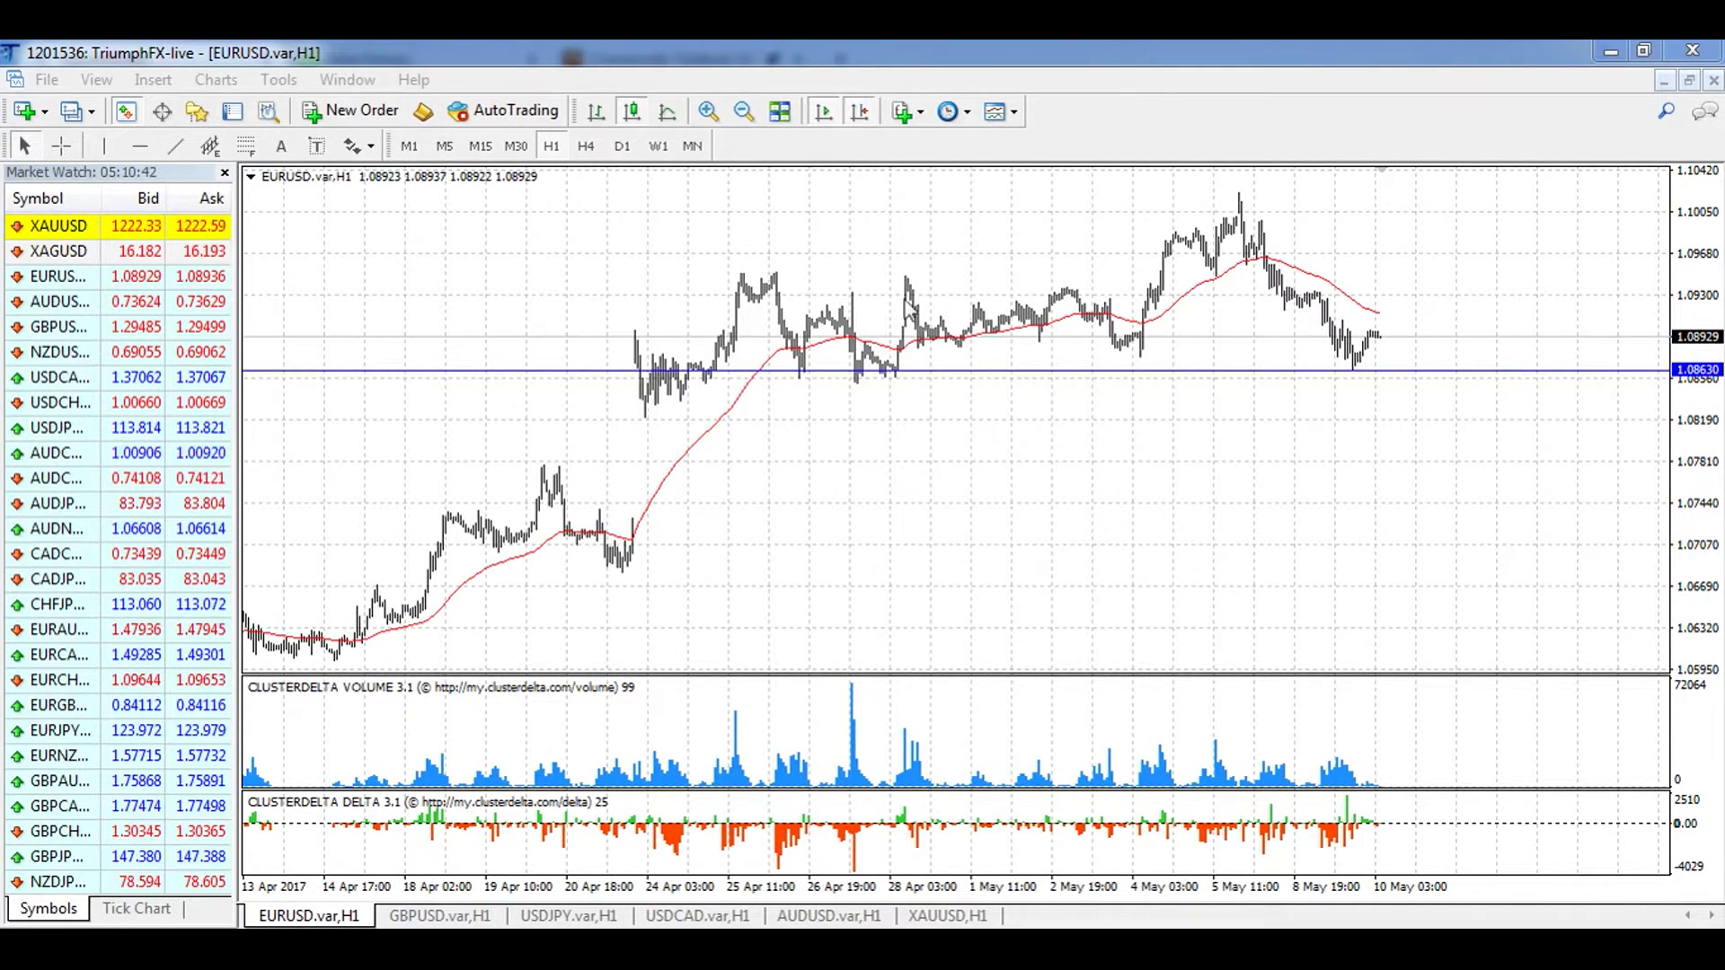
click(708, 110)
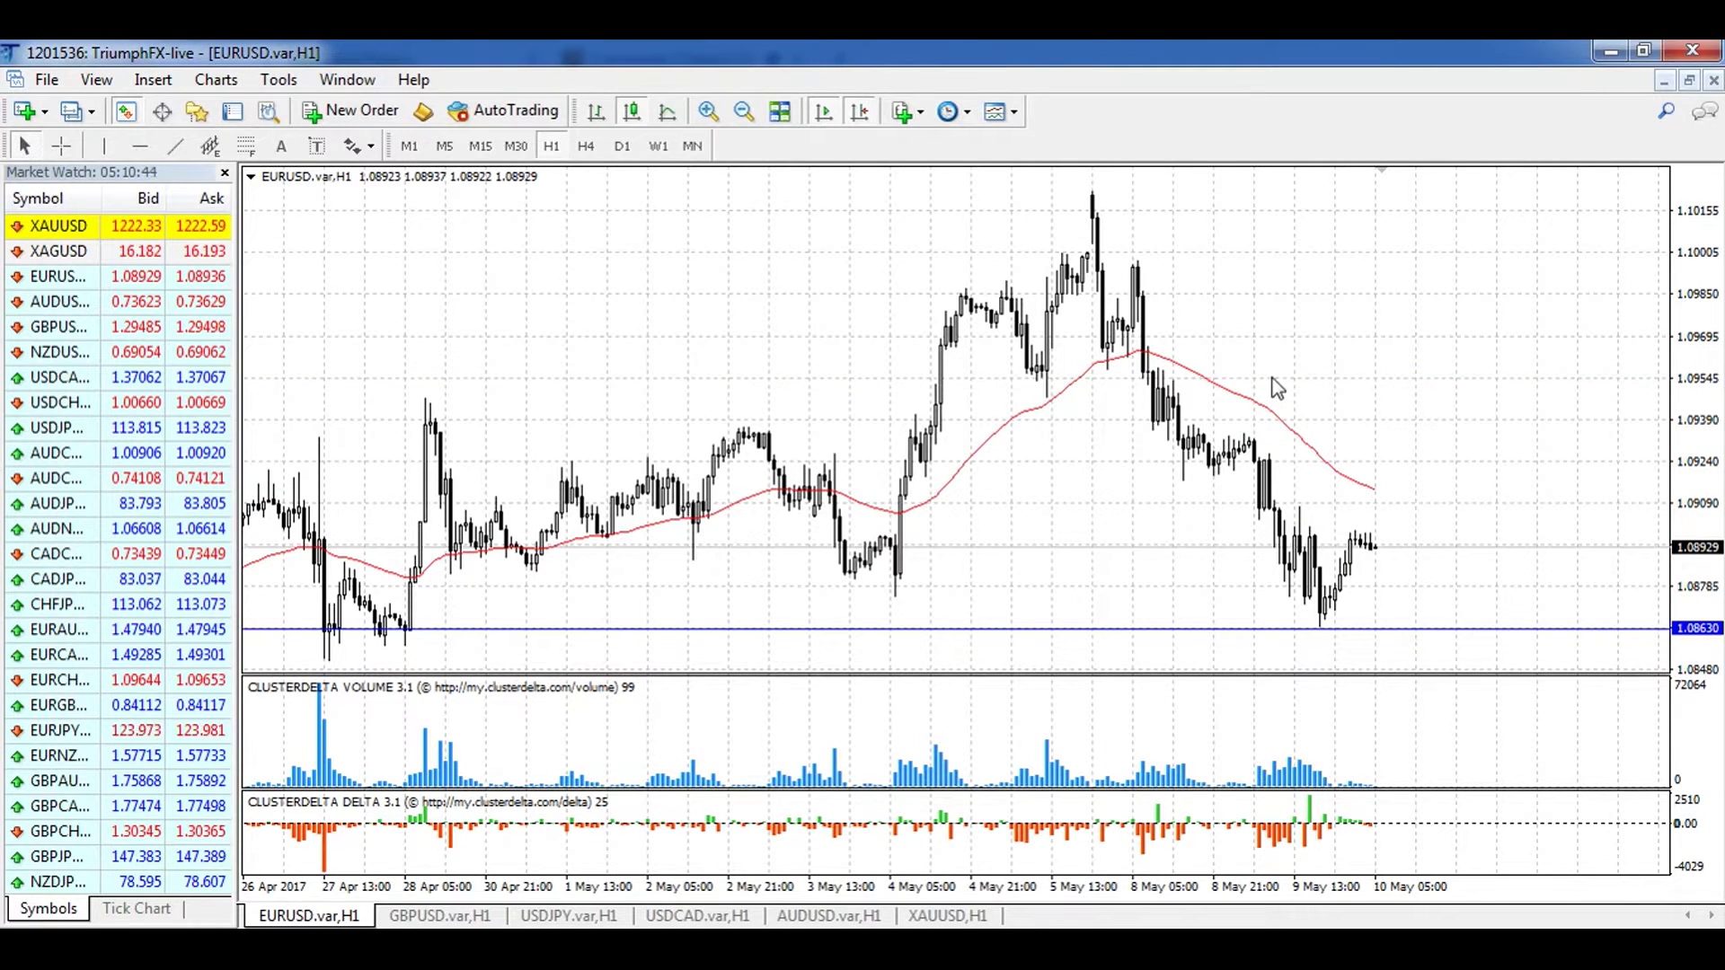
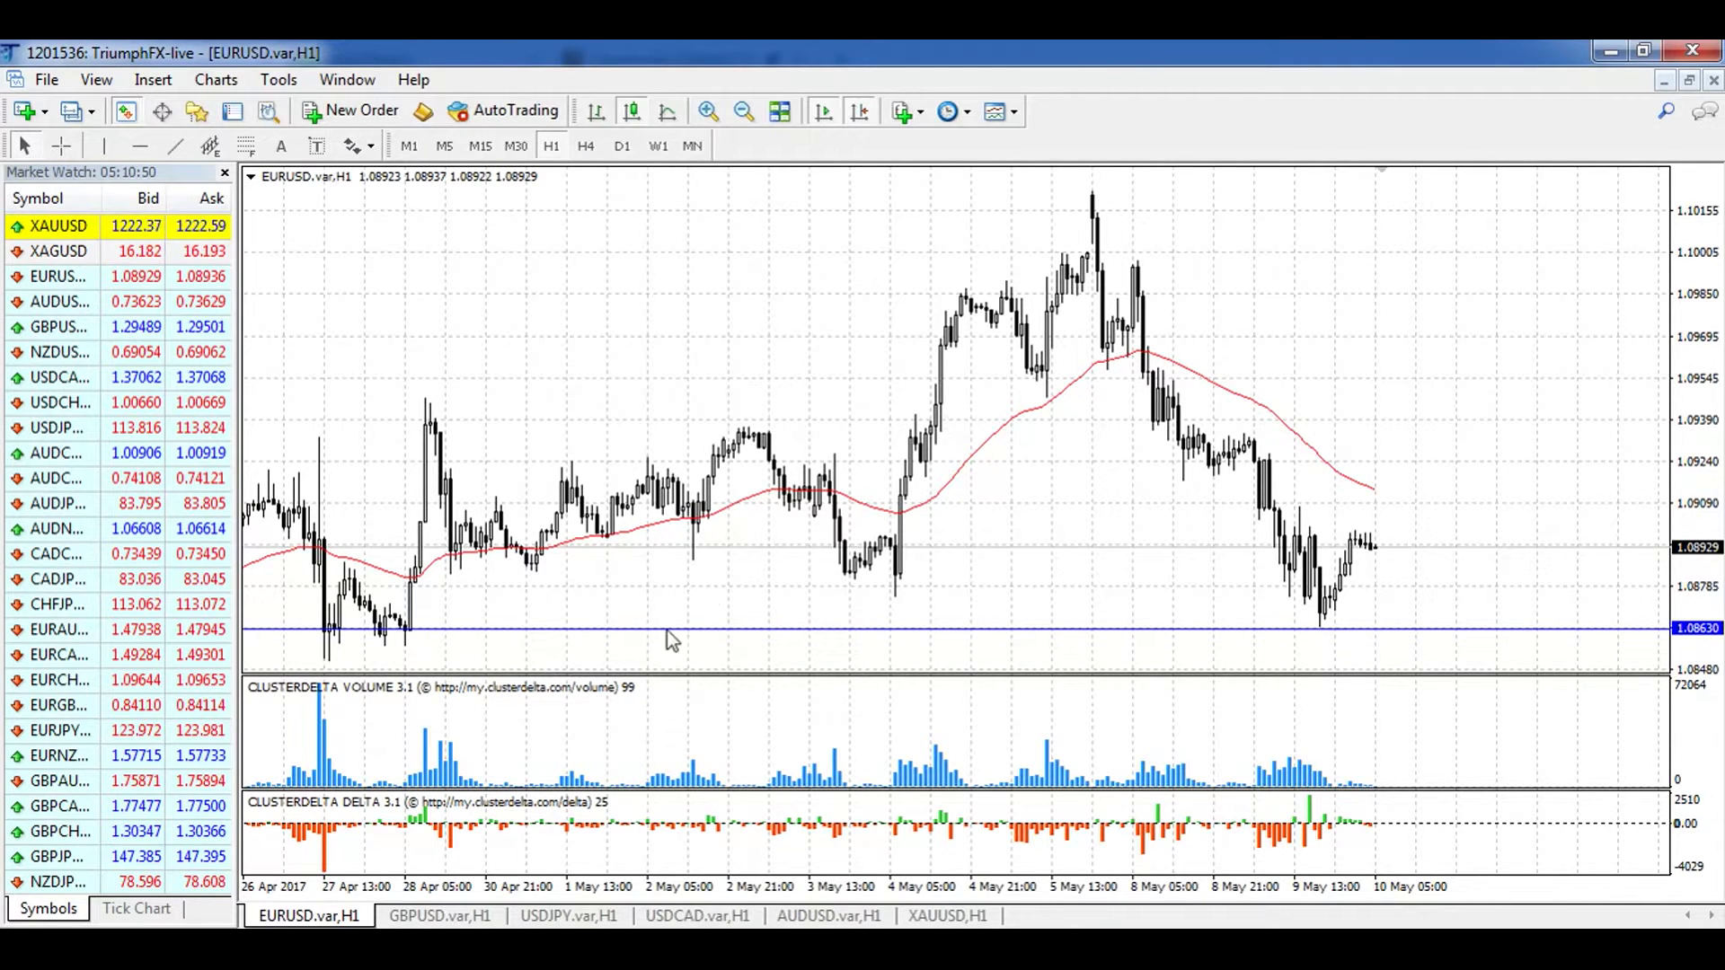
Step: On the zoomed-out GBPUSD H1 chart, outline the sideways price range and its low volume bars, and erase the markings
click(433, 917)
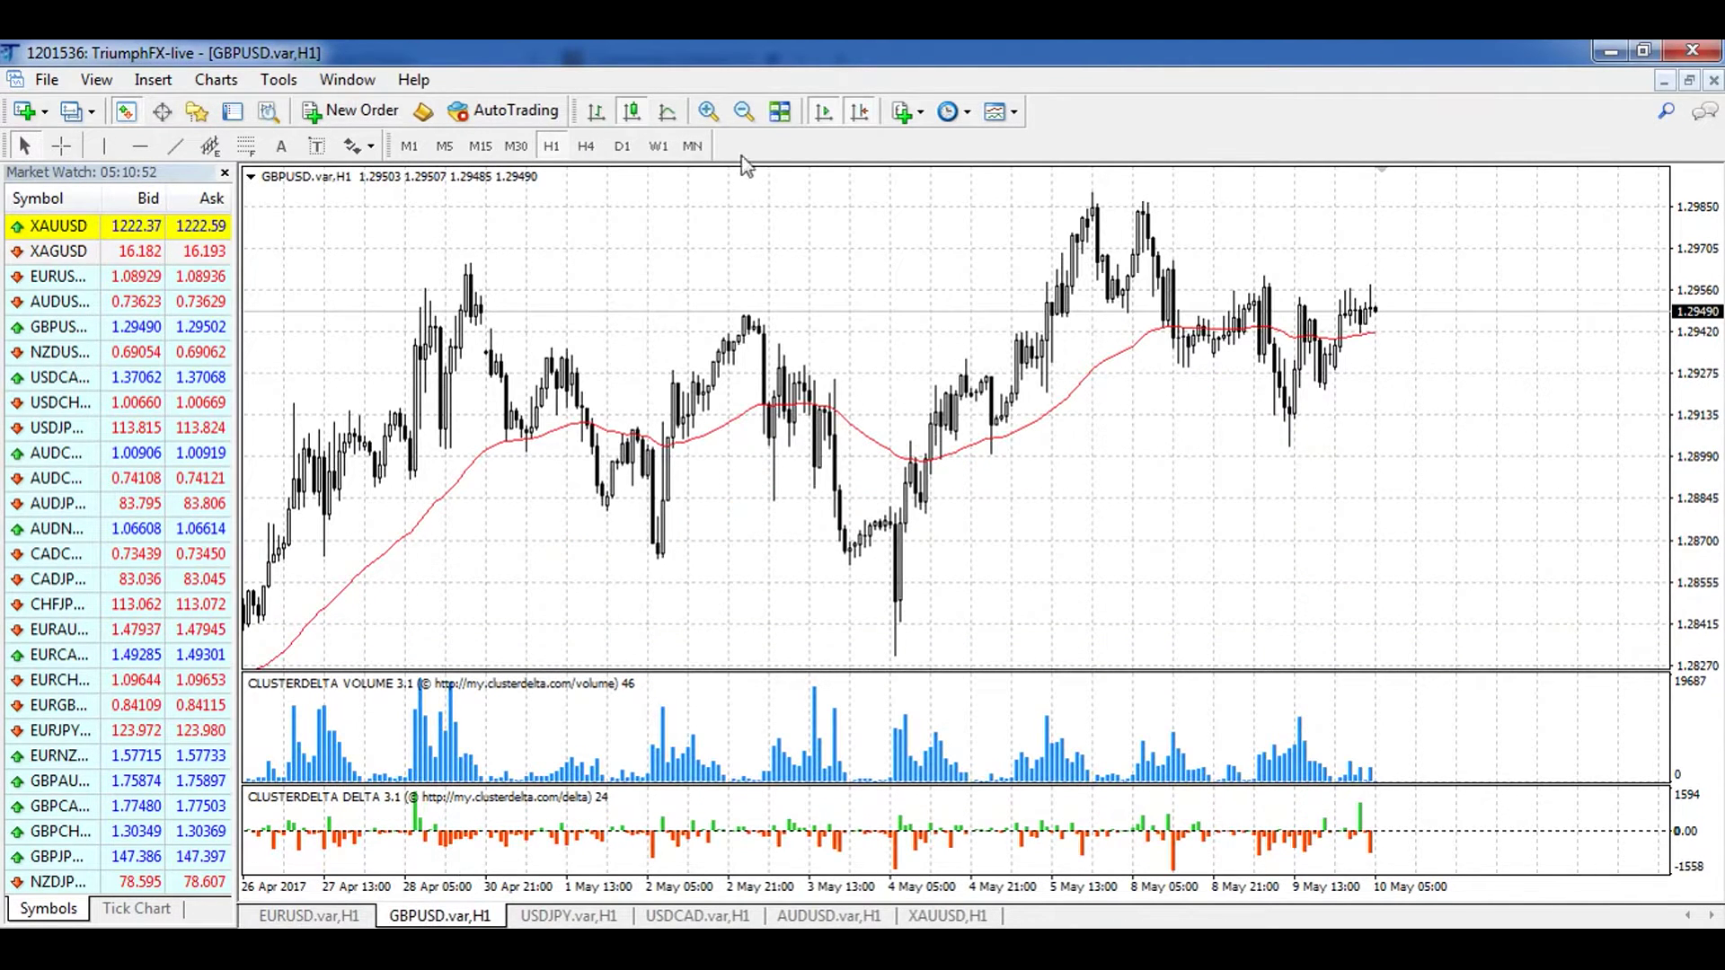
click(743, 111)
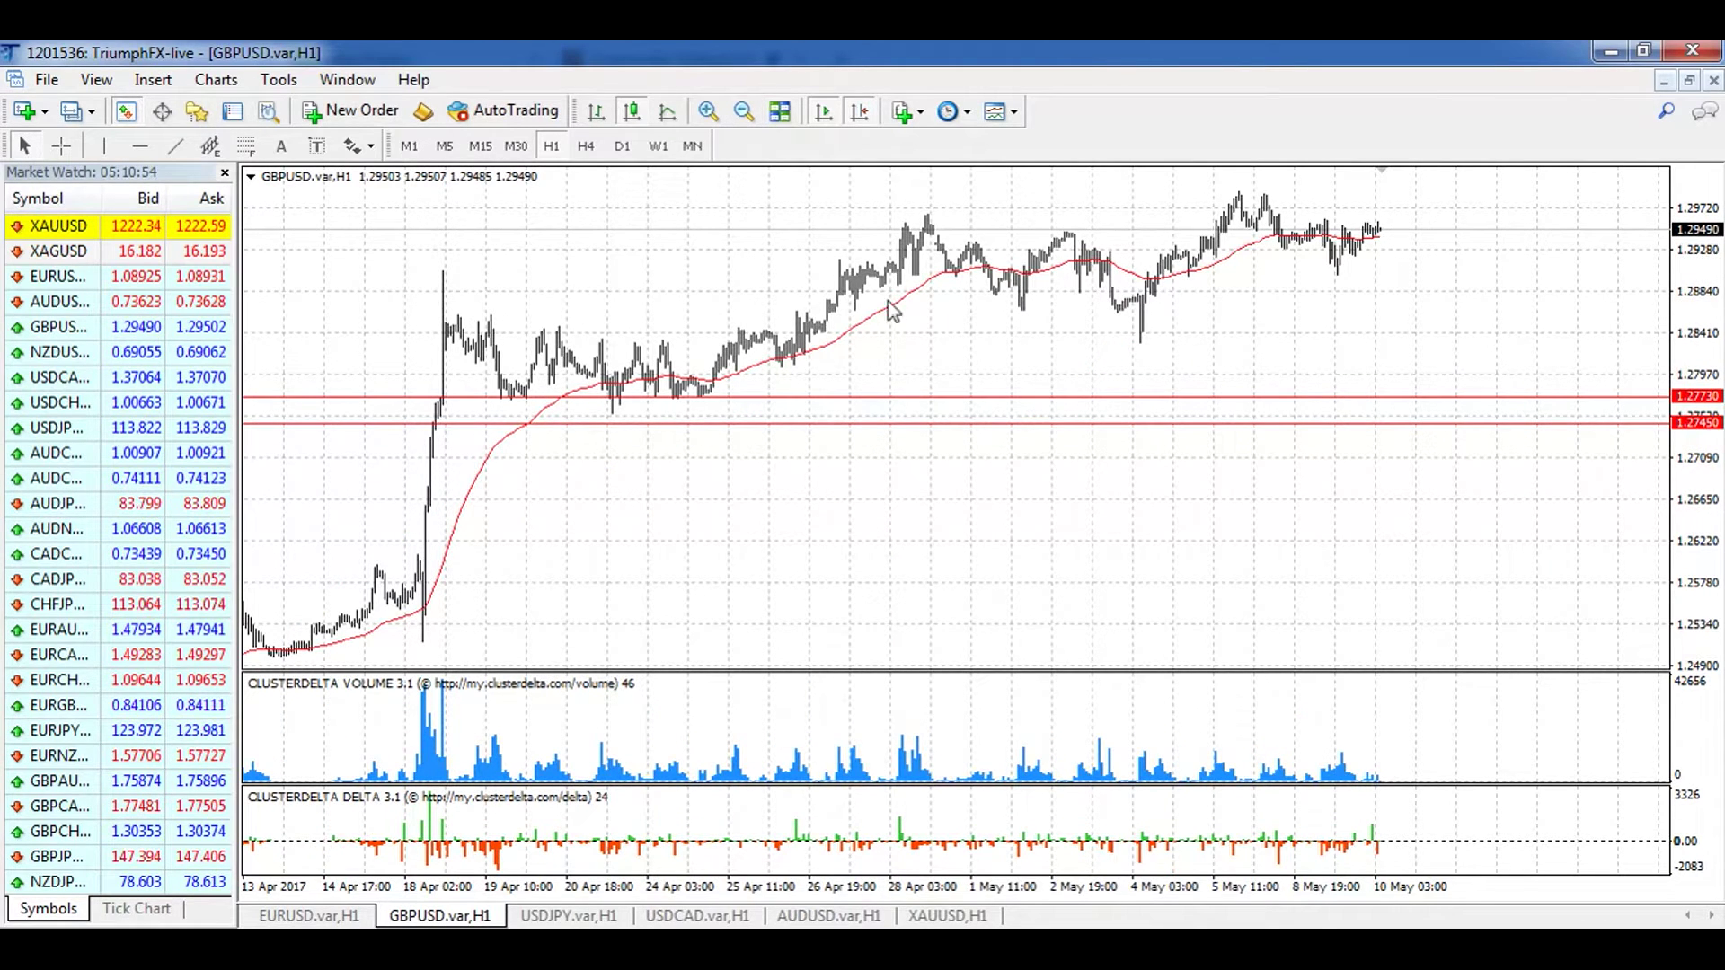
mouse_move(845, 195)
mouse_down()
mouse_move(848, 321)
mouse_move(1387, 318)
mouse_move(1463, 314)
mouse_move(850, 186)
mouse_move(1450, 179)
mouse_move(1484, 316)
mouse_move(1438, 316)
mouse_up()
mouse_move(1375, 738)
mouse_down()
mouse_move(931, 763)
mouse_move(1305, 783)
mouse_move(1410, 755)
mouse_move(1338, 729)
mouse_up()
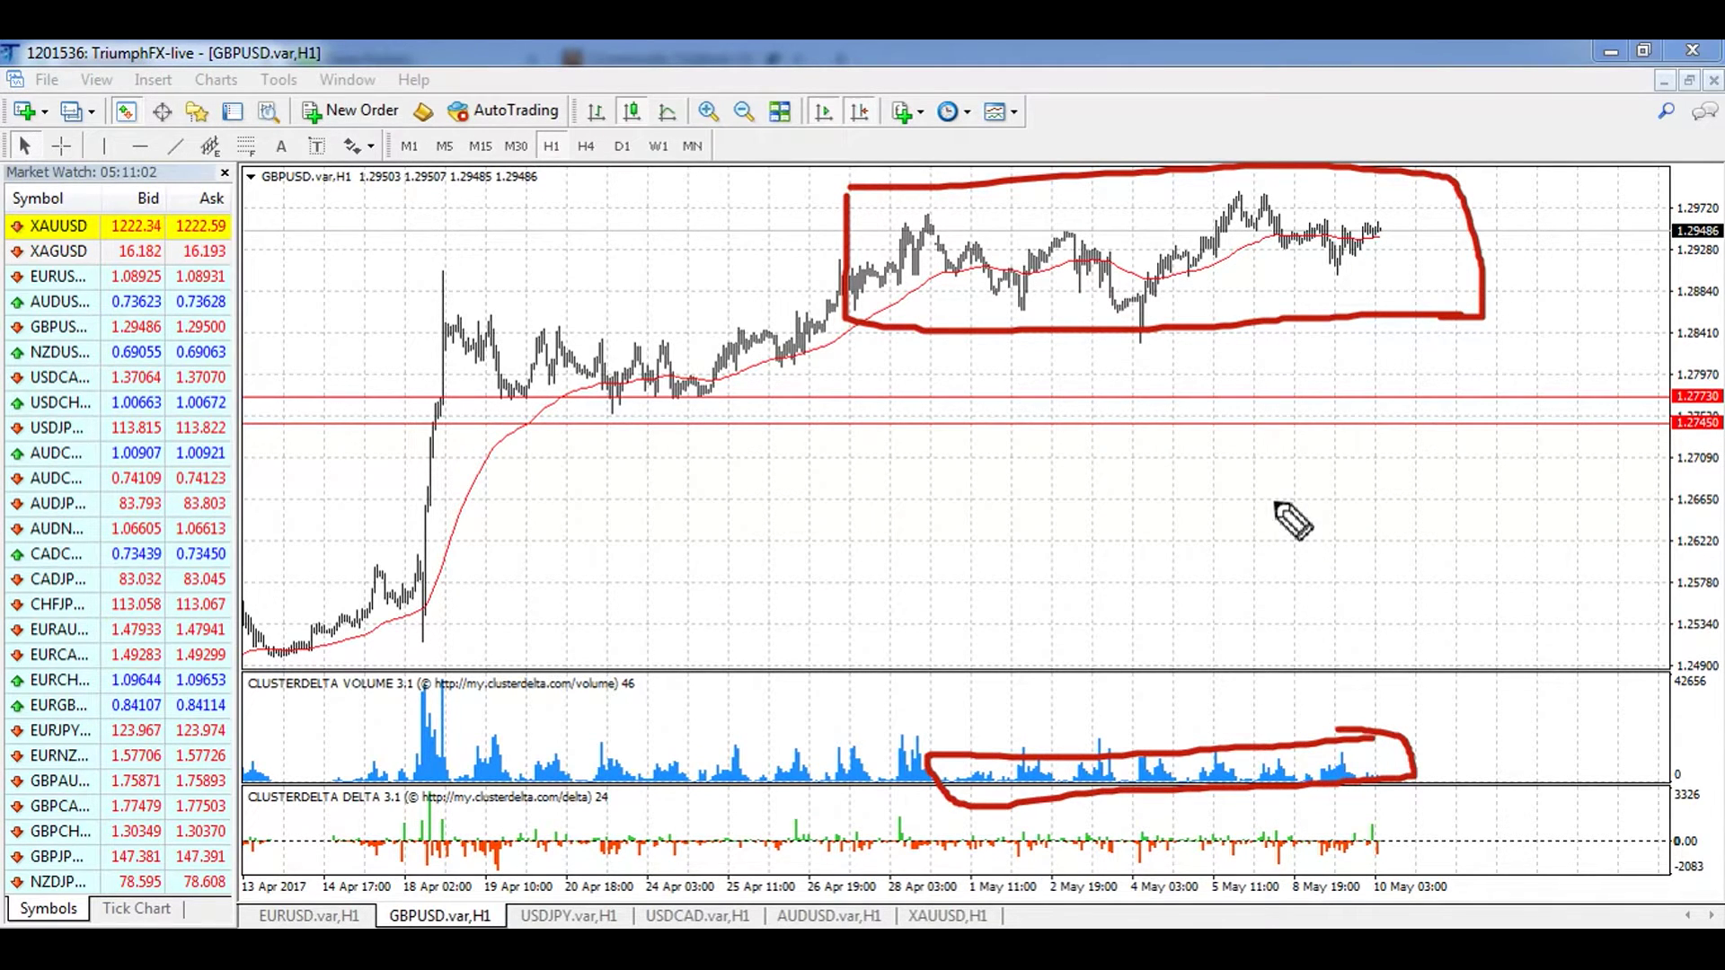
key(e)
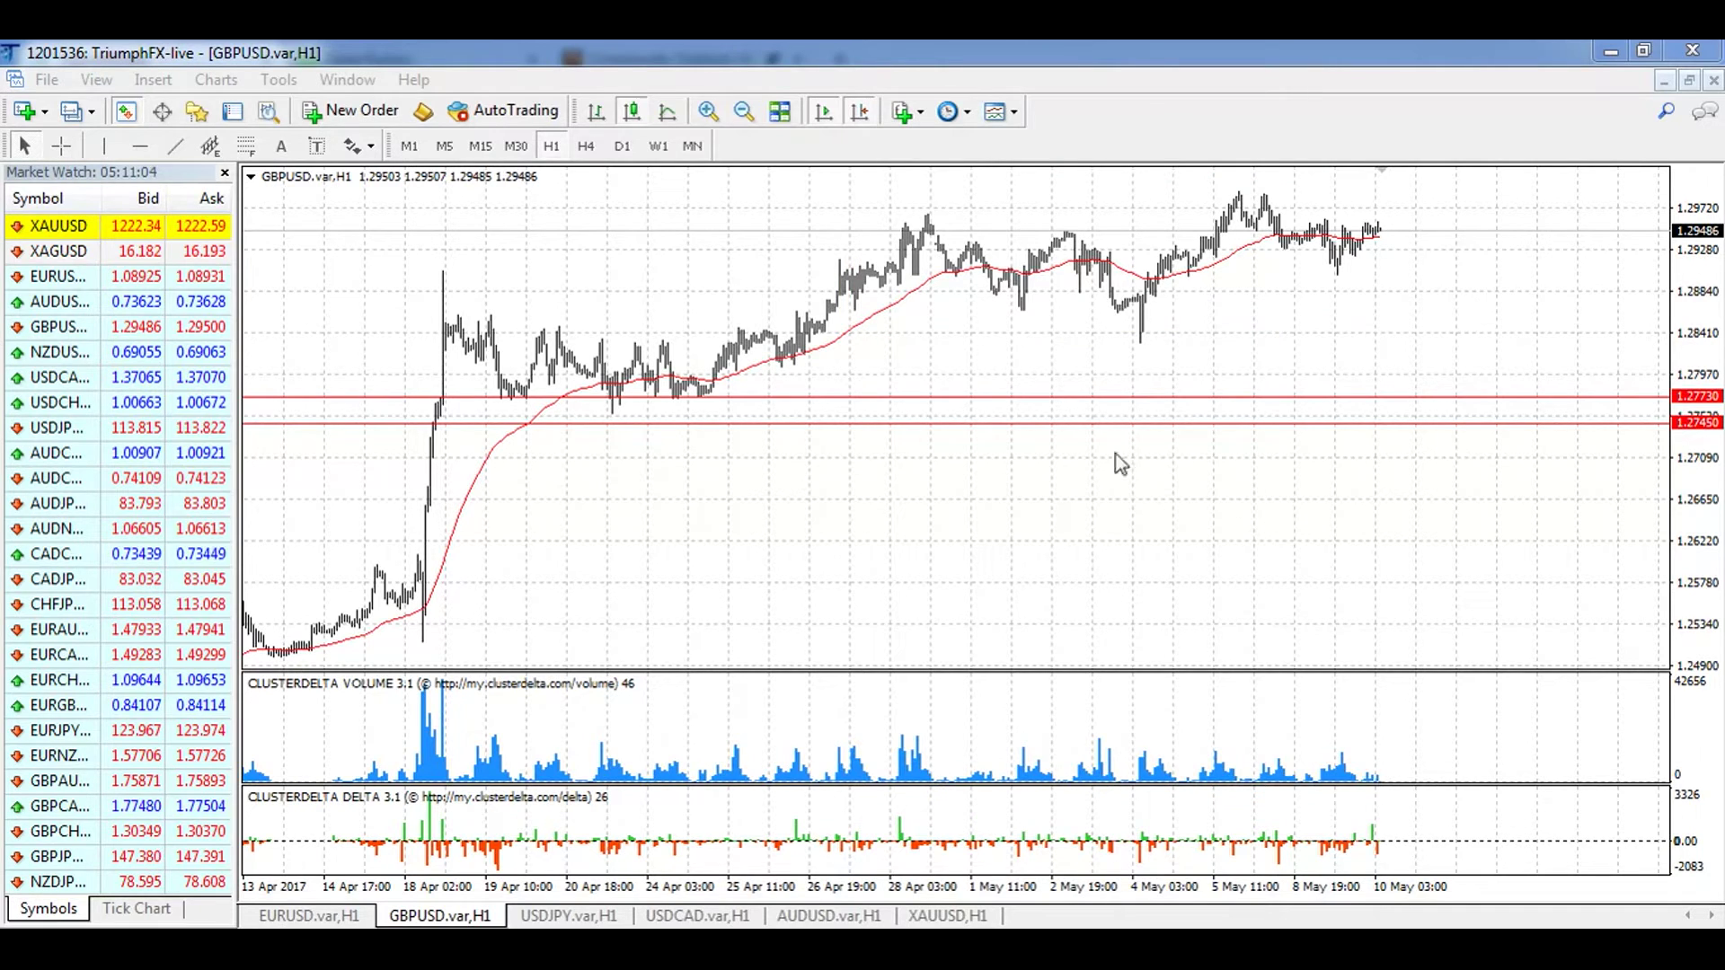
click(709, 110)
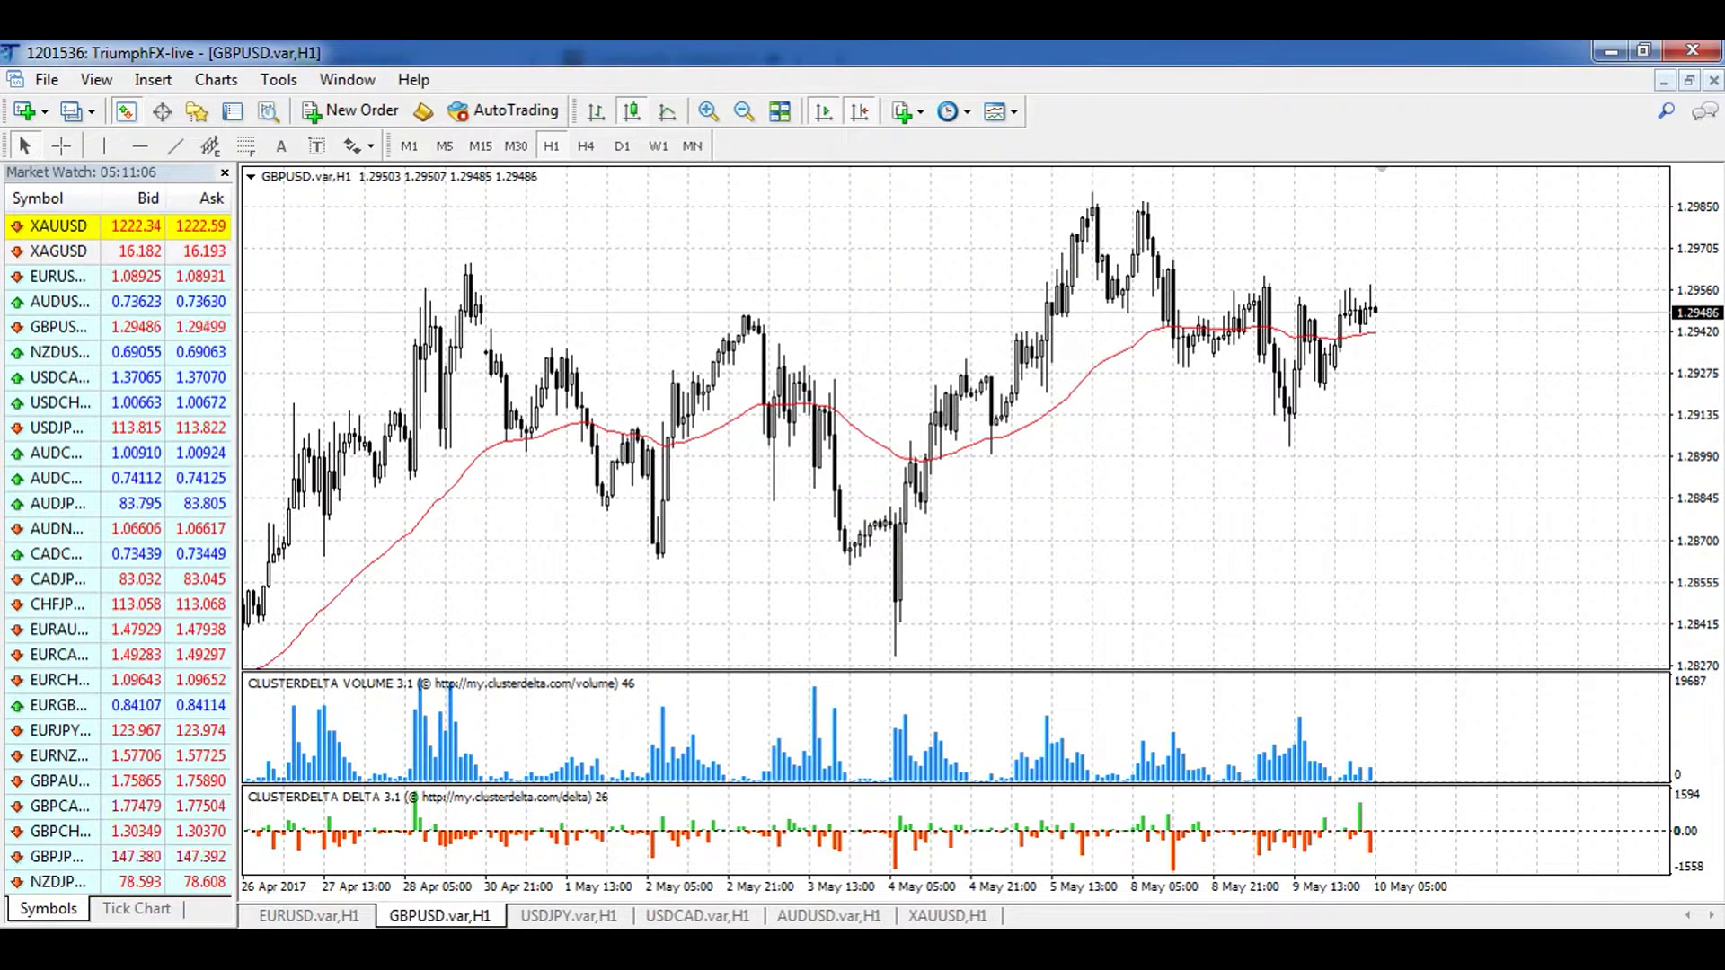
Step: Switch to the Signals4Deals 6B chart, box the May volumes, circle the sideways price range, and clear both markings
click(408, 935)
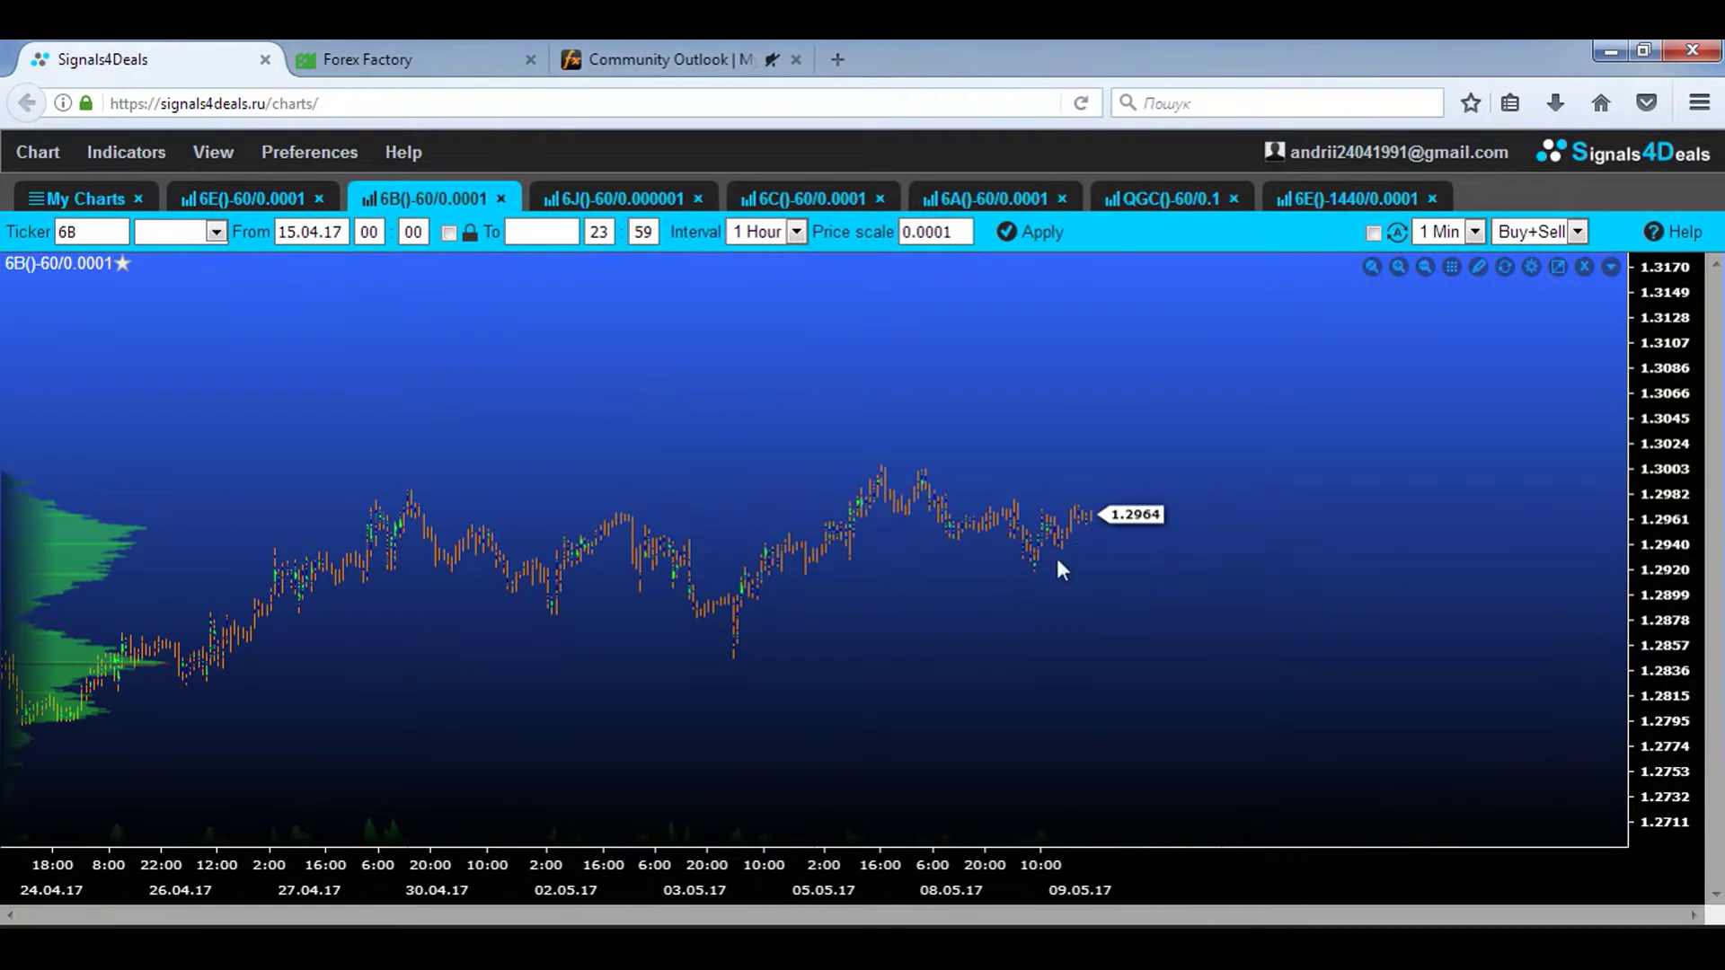
drag(1038, 703, 1140, 681)
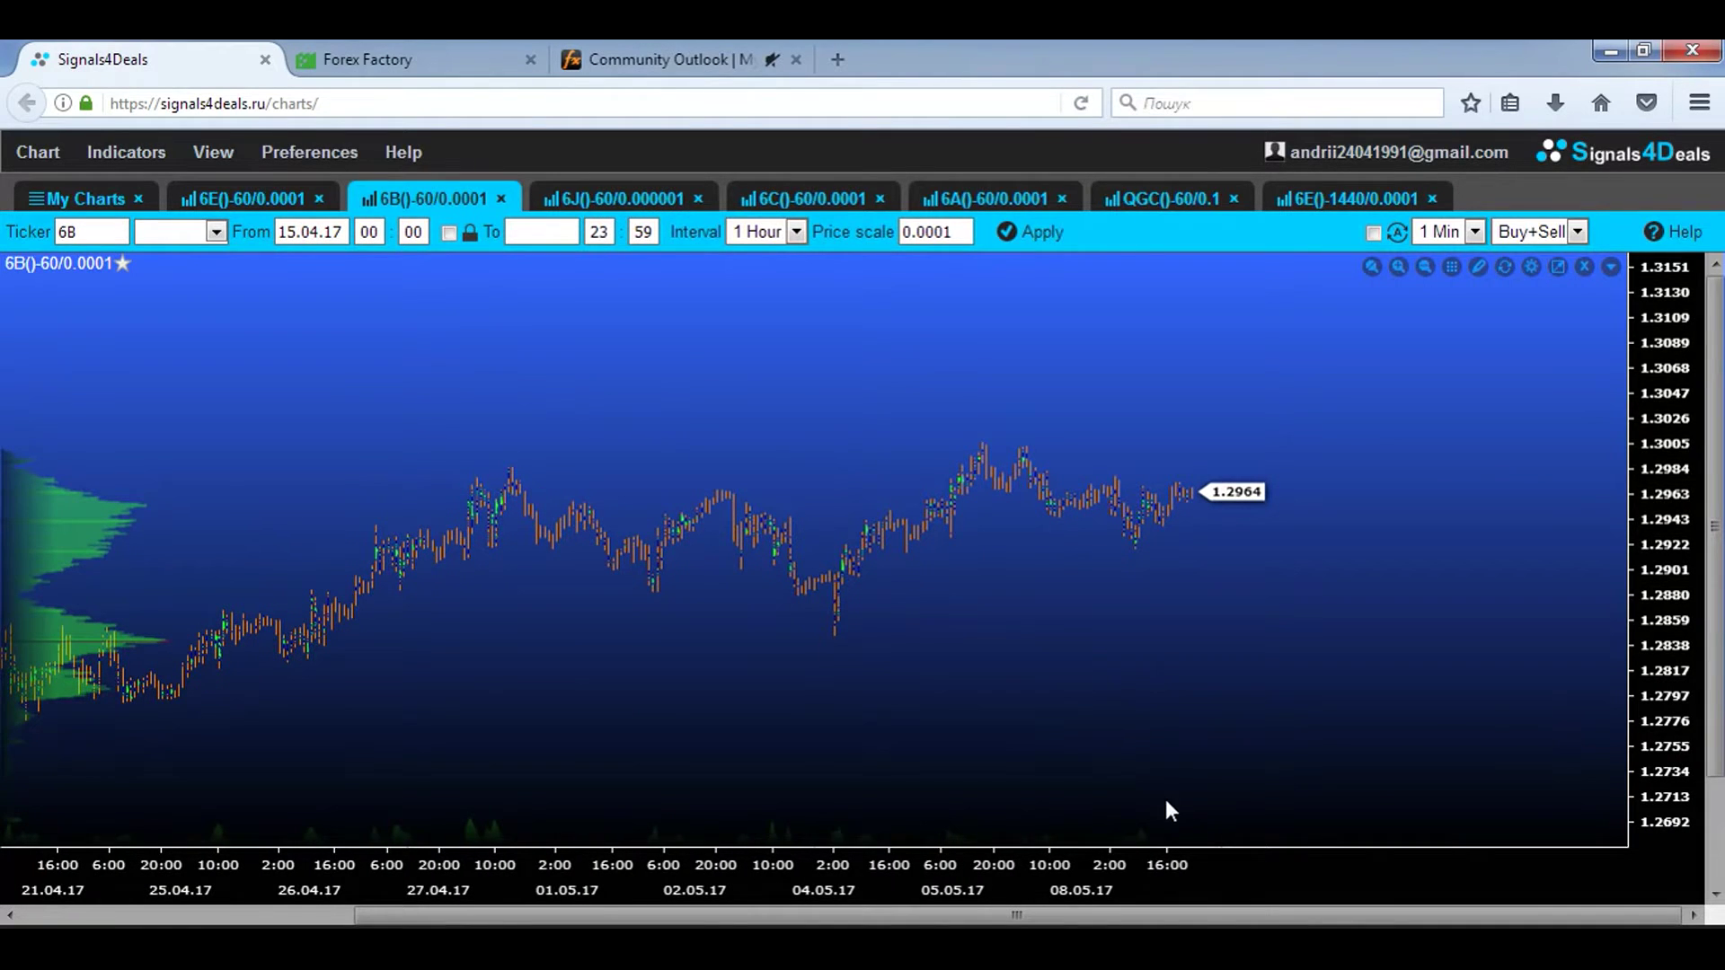
key(ctrl+shift+d)
mouse_move(1185, 799)
mouse_down()
mouse_move(1021, 802)
mouse_move(656, 894)
mouse_move(1259, 859)
mouse_move(1136, 789)
mouse_up()
mouse_move(1286, 416)
mouse_down()
mouse_move(517, 420)
mouse_move(872, 675)
mouse_move(1268, 422)
mouse_up()
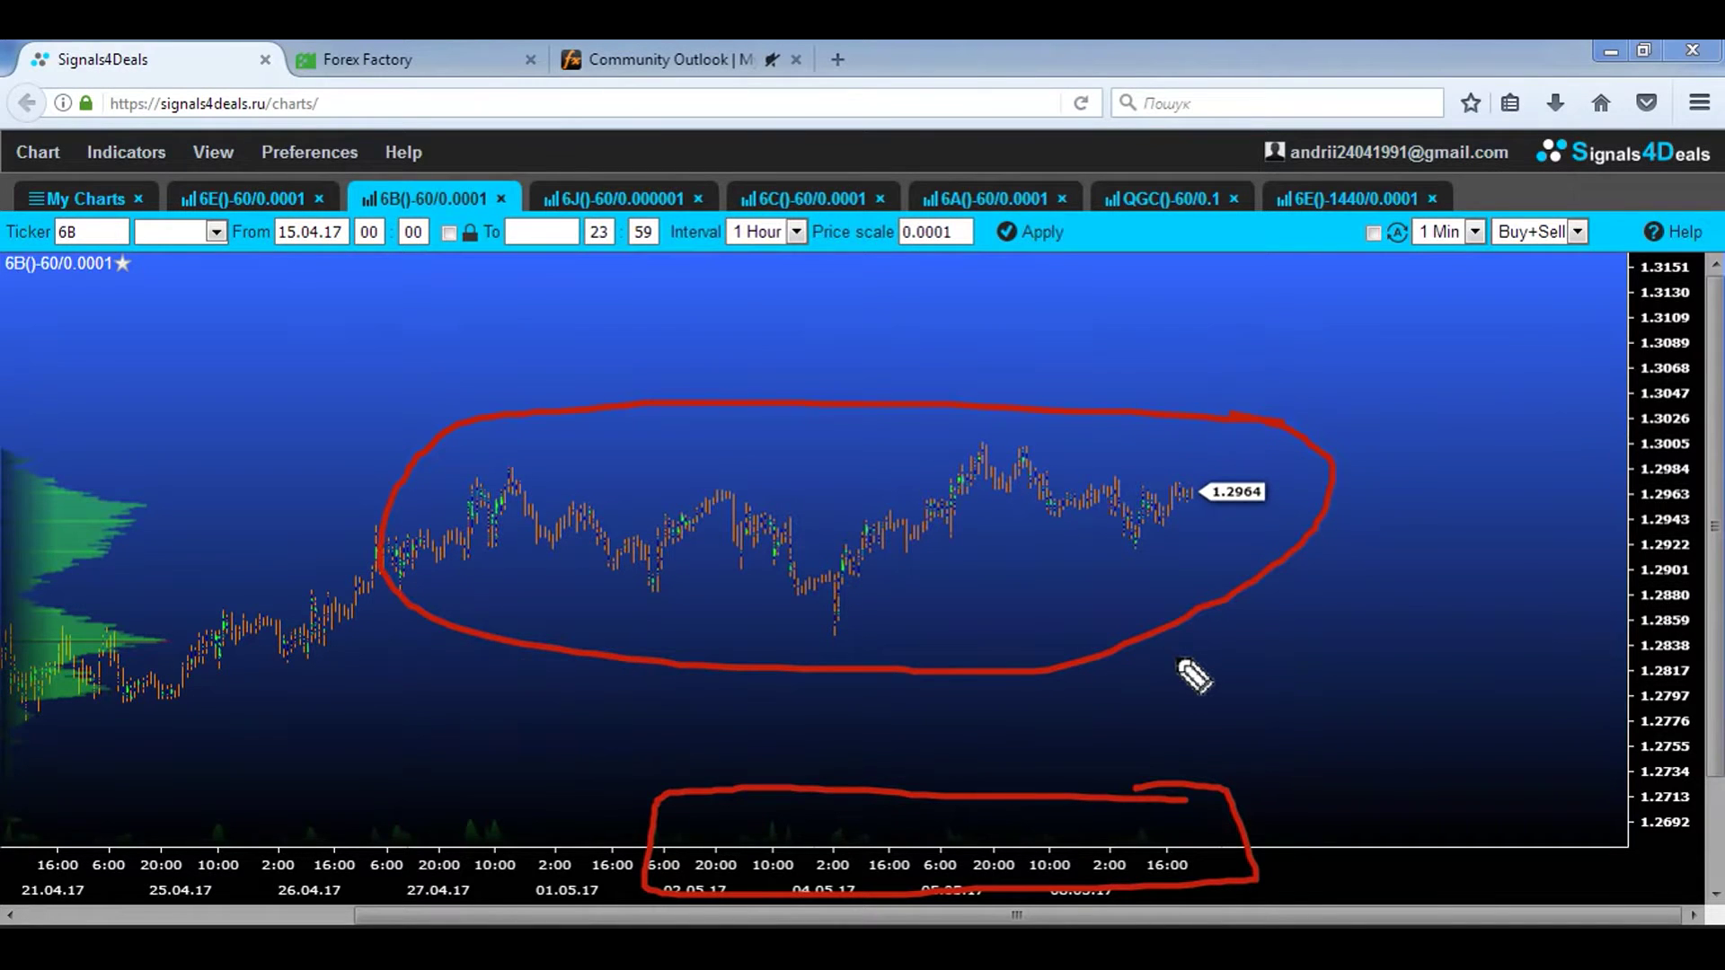
key(Escape)
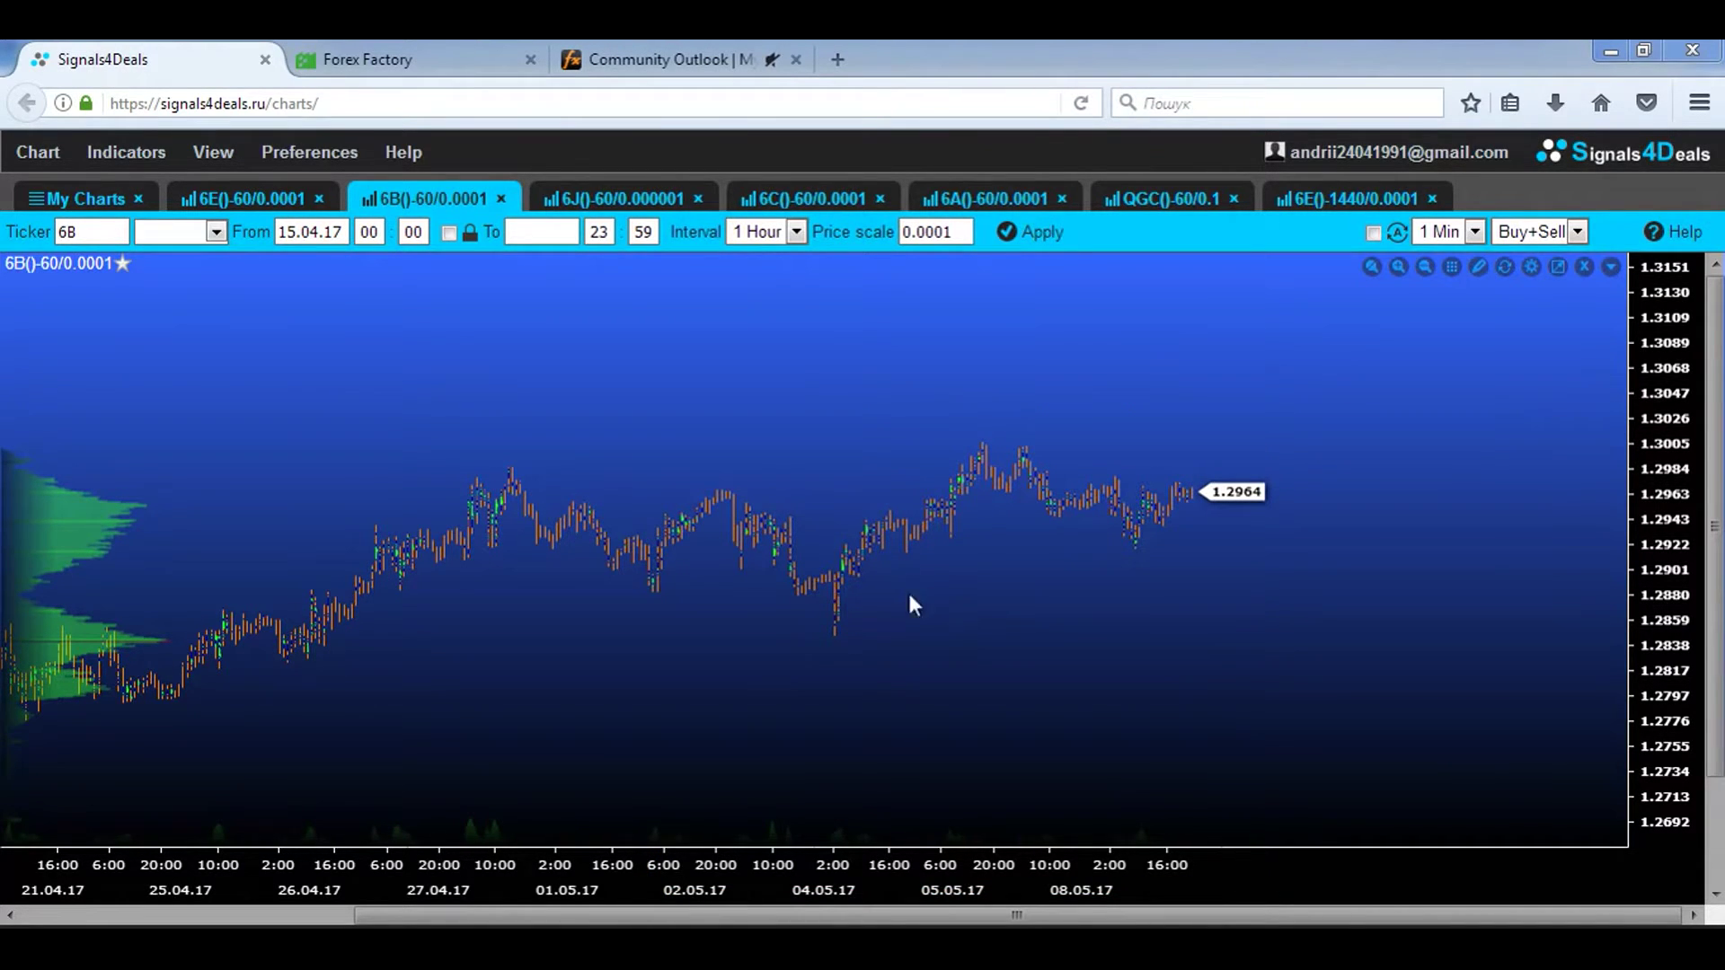
Step: Return to the GBPUSD H1 chart in MetaTrader and review its price and volume history
key(alt+Tab)
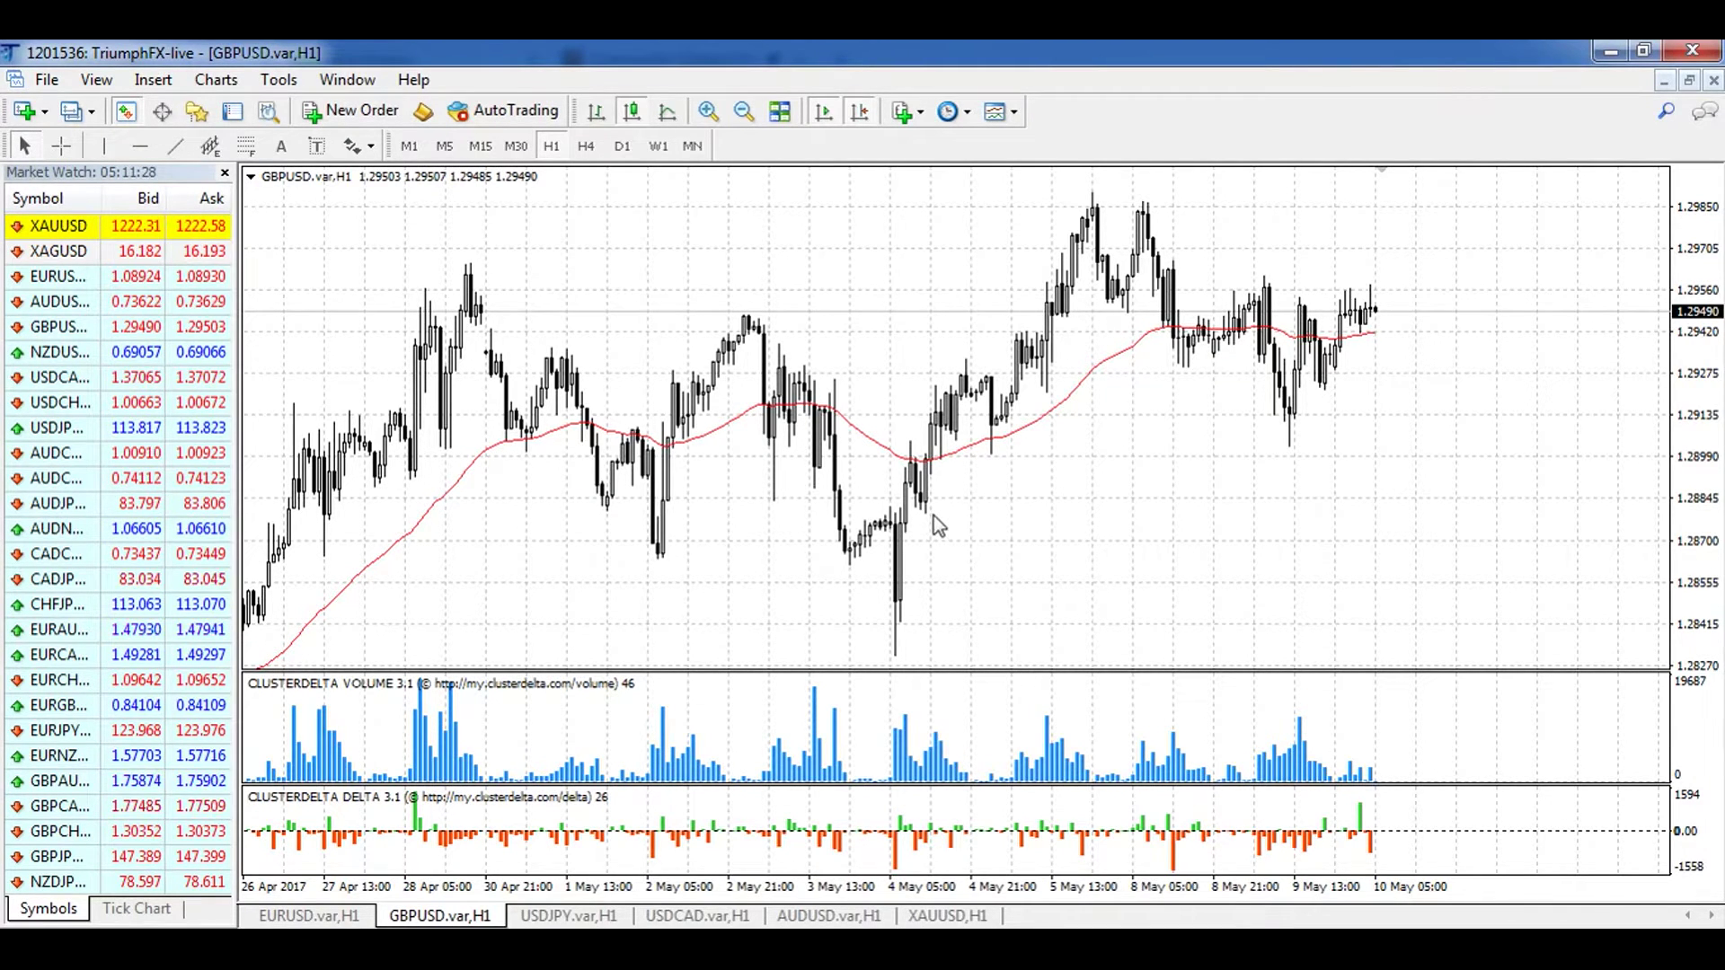
drag(934, 519, 1071, 517)
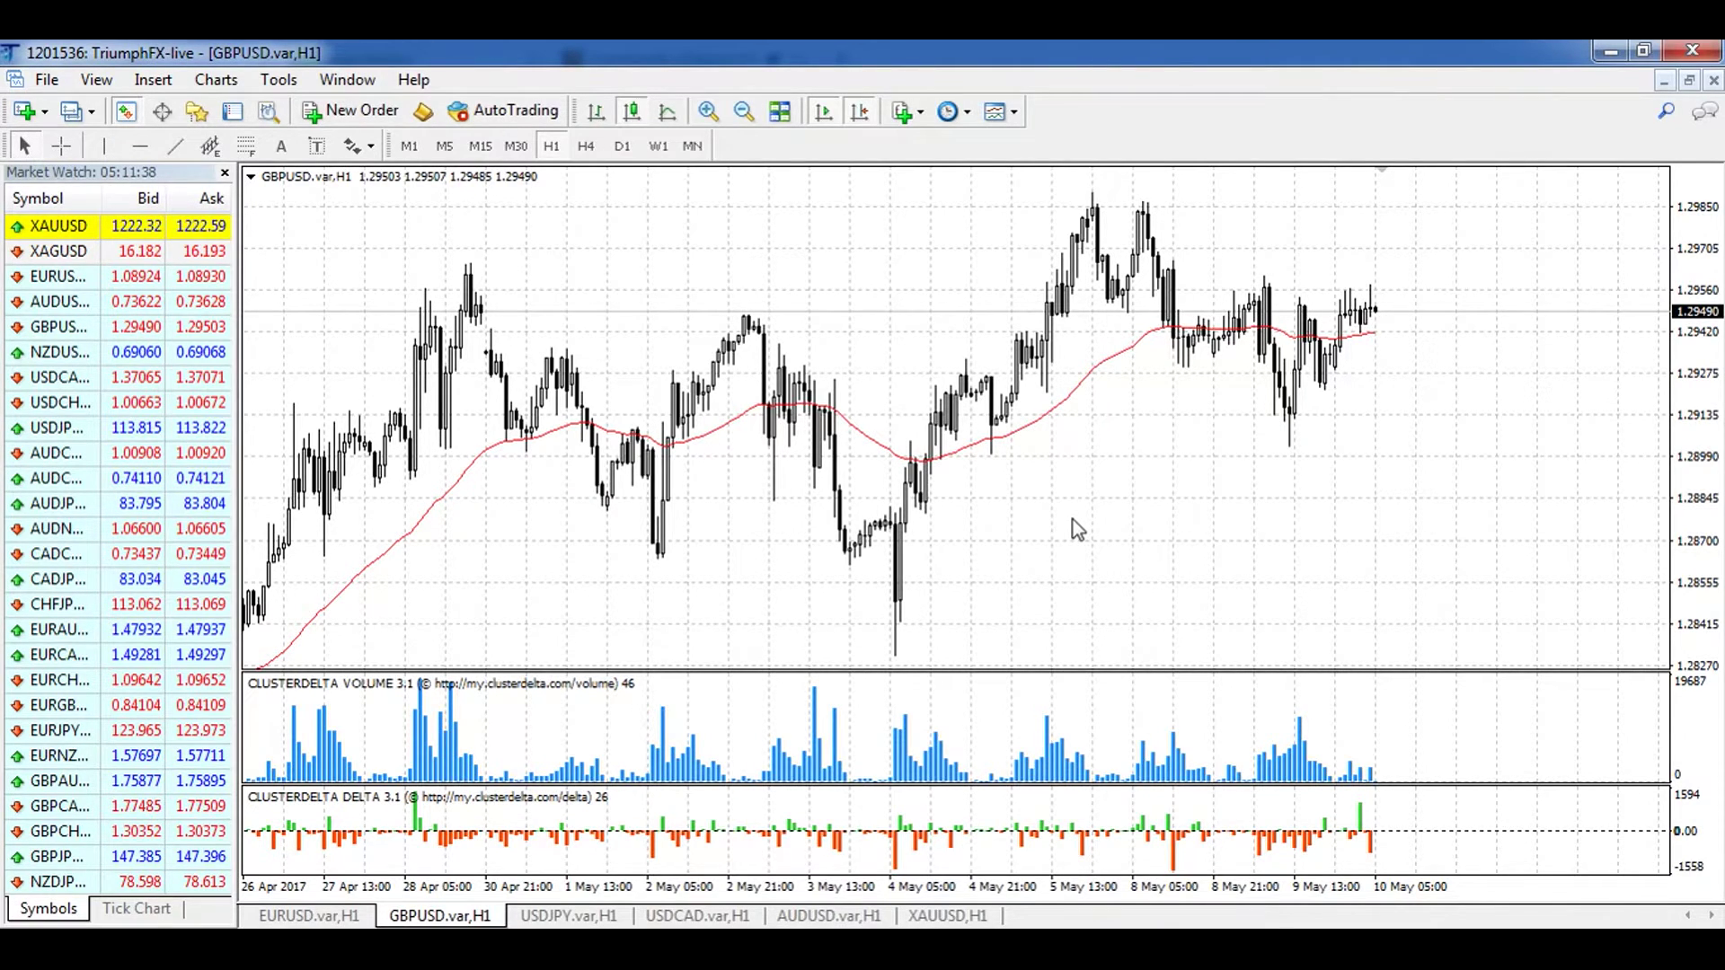
drag(846, 495, 884, 498)
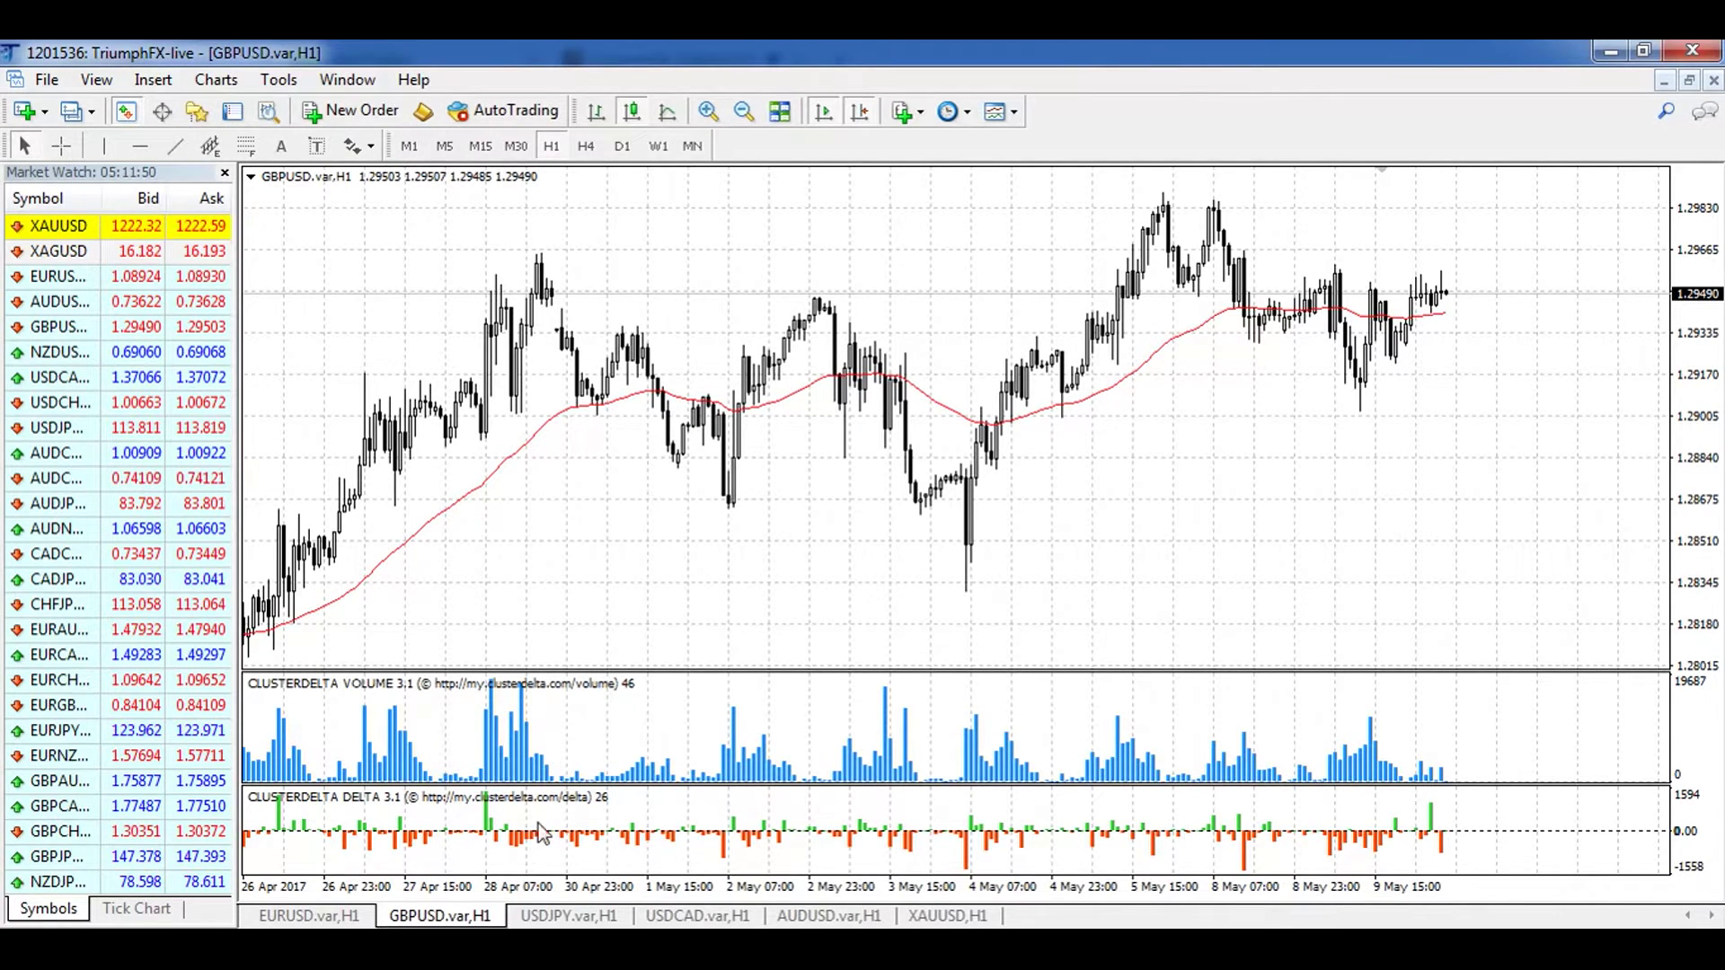
Step: On the USDJPY H1 chart, draw an arrow along the latest rise, circle the 9–10 May volume bars, and clear the drawing
click(563, 918)
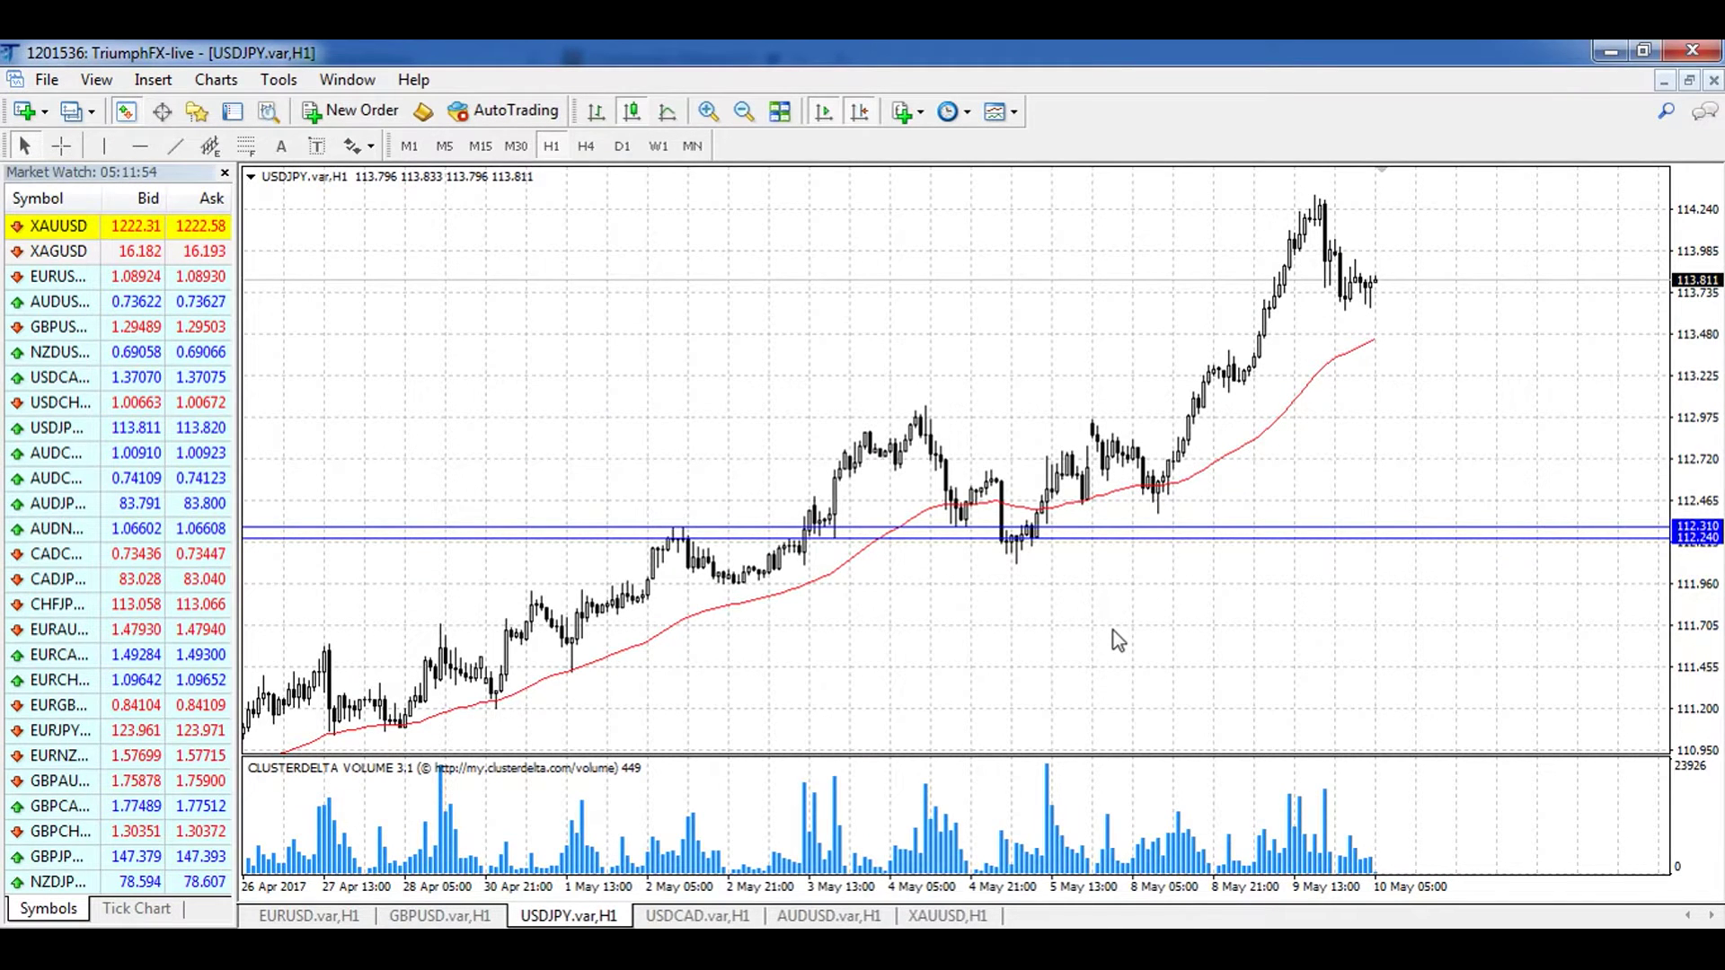
mouse_move(1179, 503)
mouse_down()
mouse_move(1348, 230)
mouse_move(1345, 314)
mouse_up()
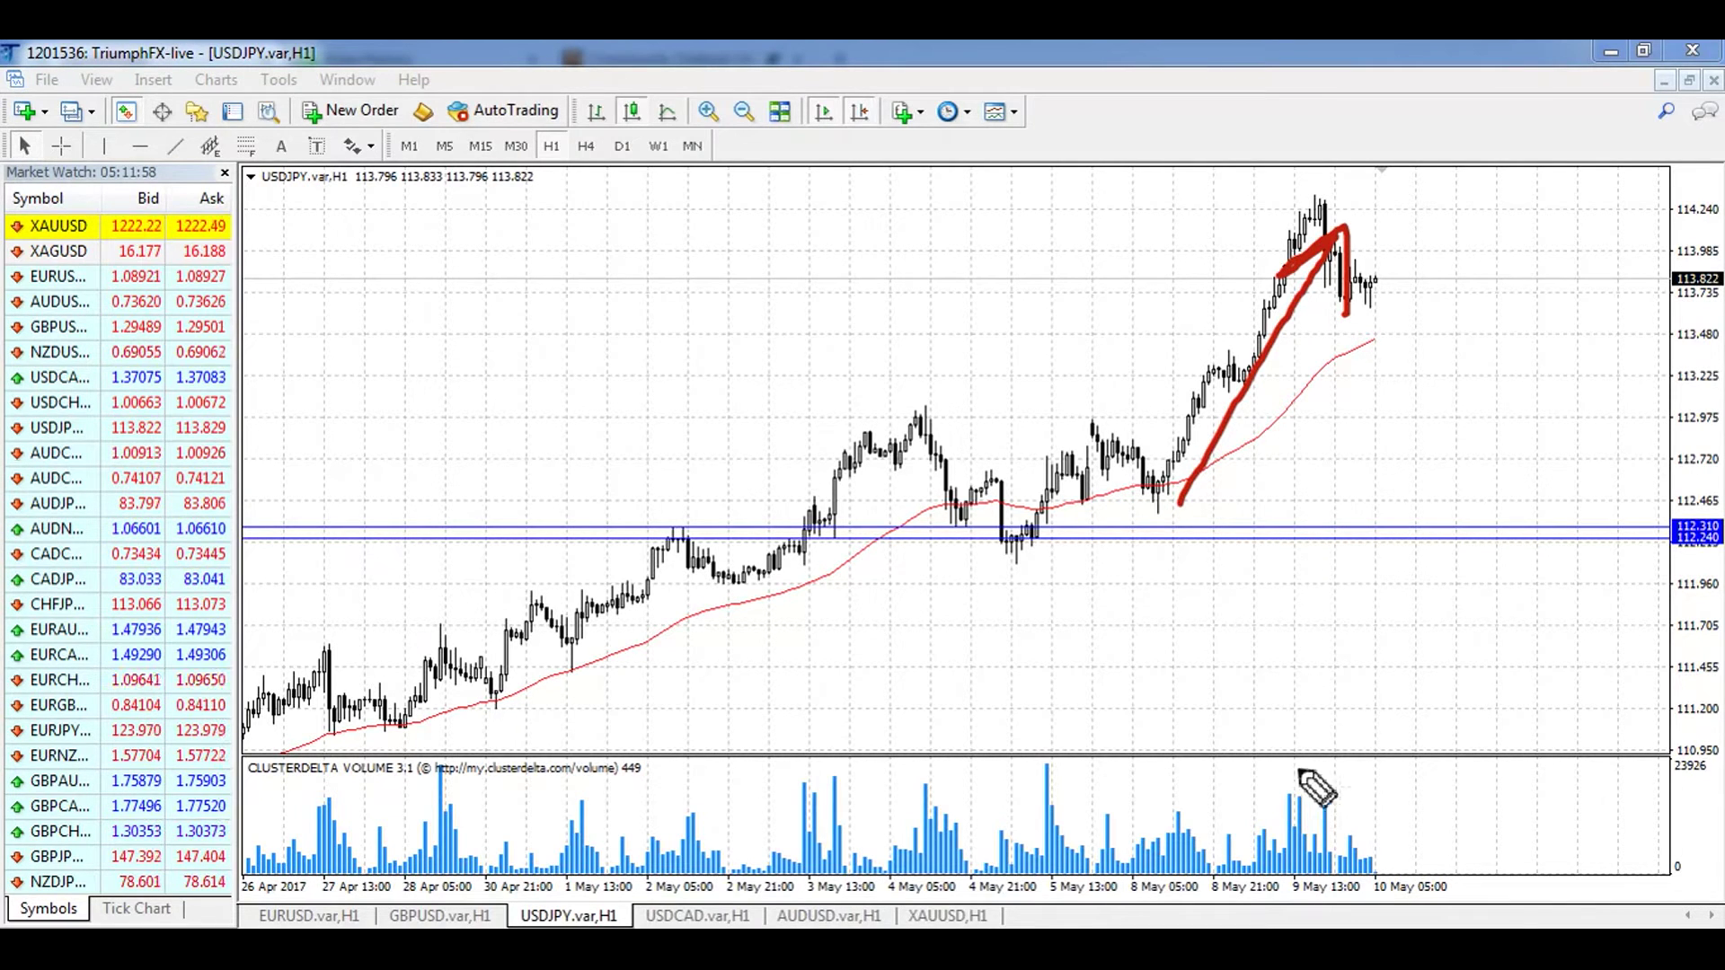
mouse_move(1347, 774)
mouse_down()
mouse_move(1361, 901)
mouse_move(1395, 819)
mouse_up()
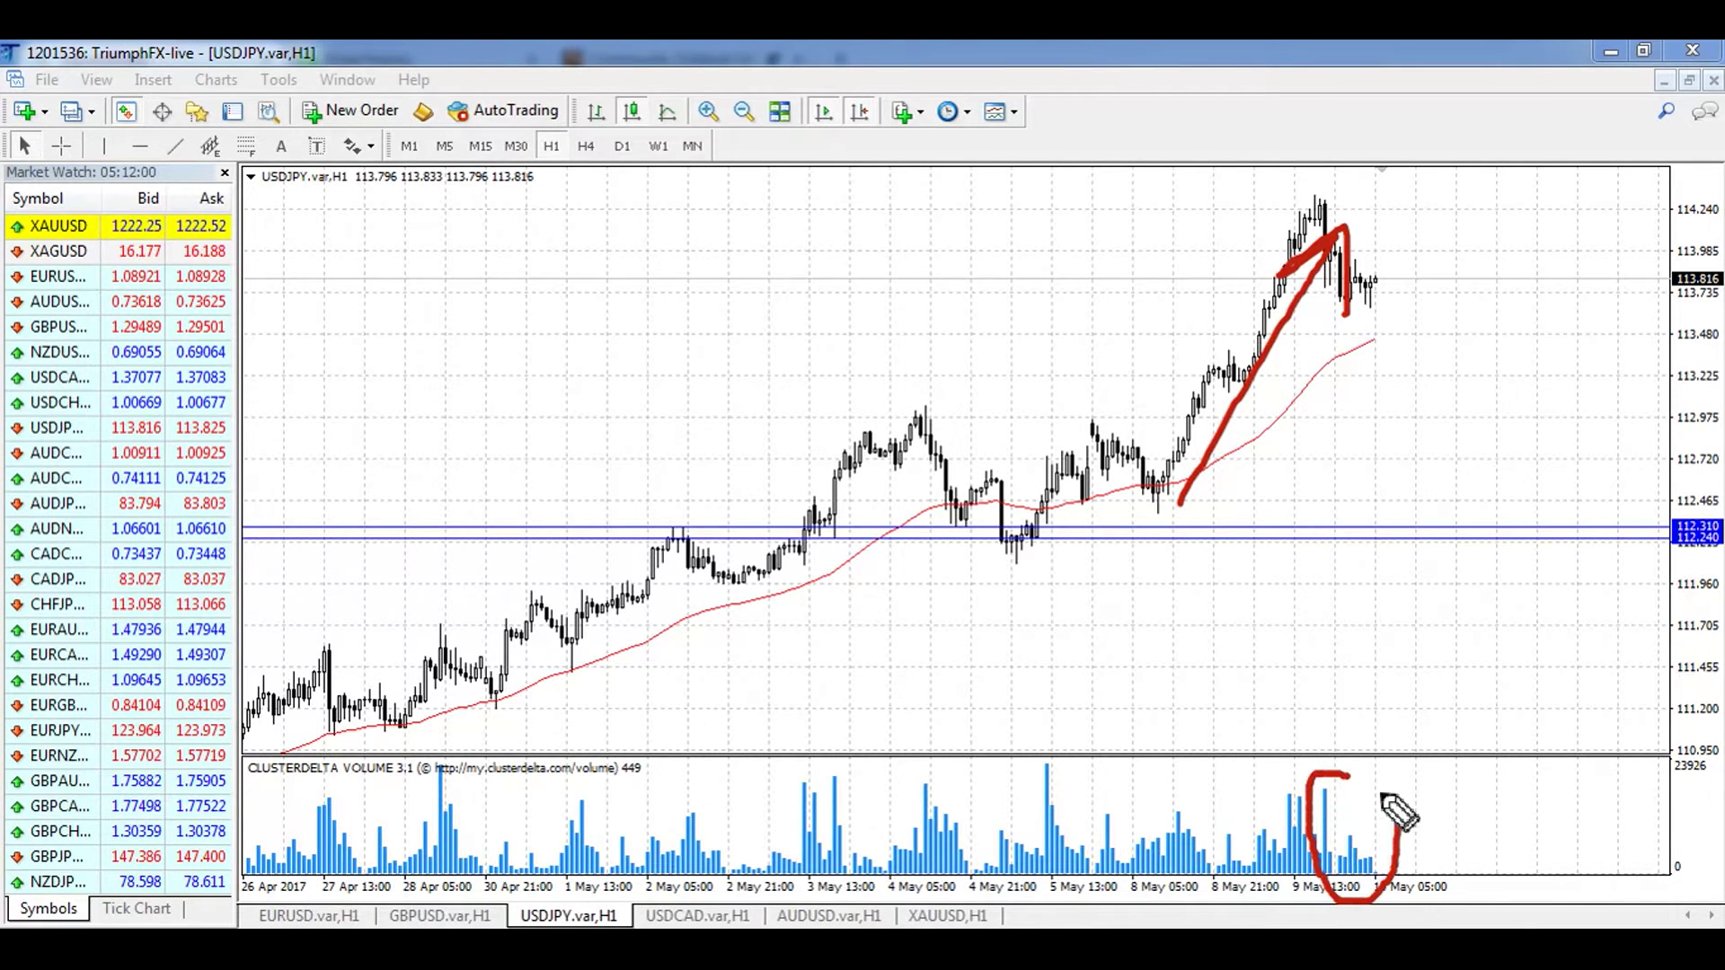
key(Escape)
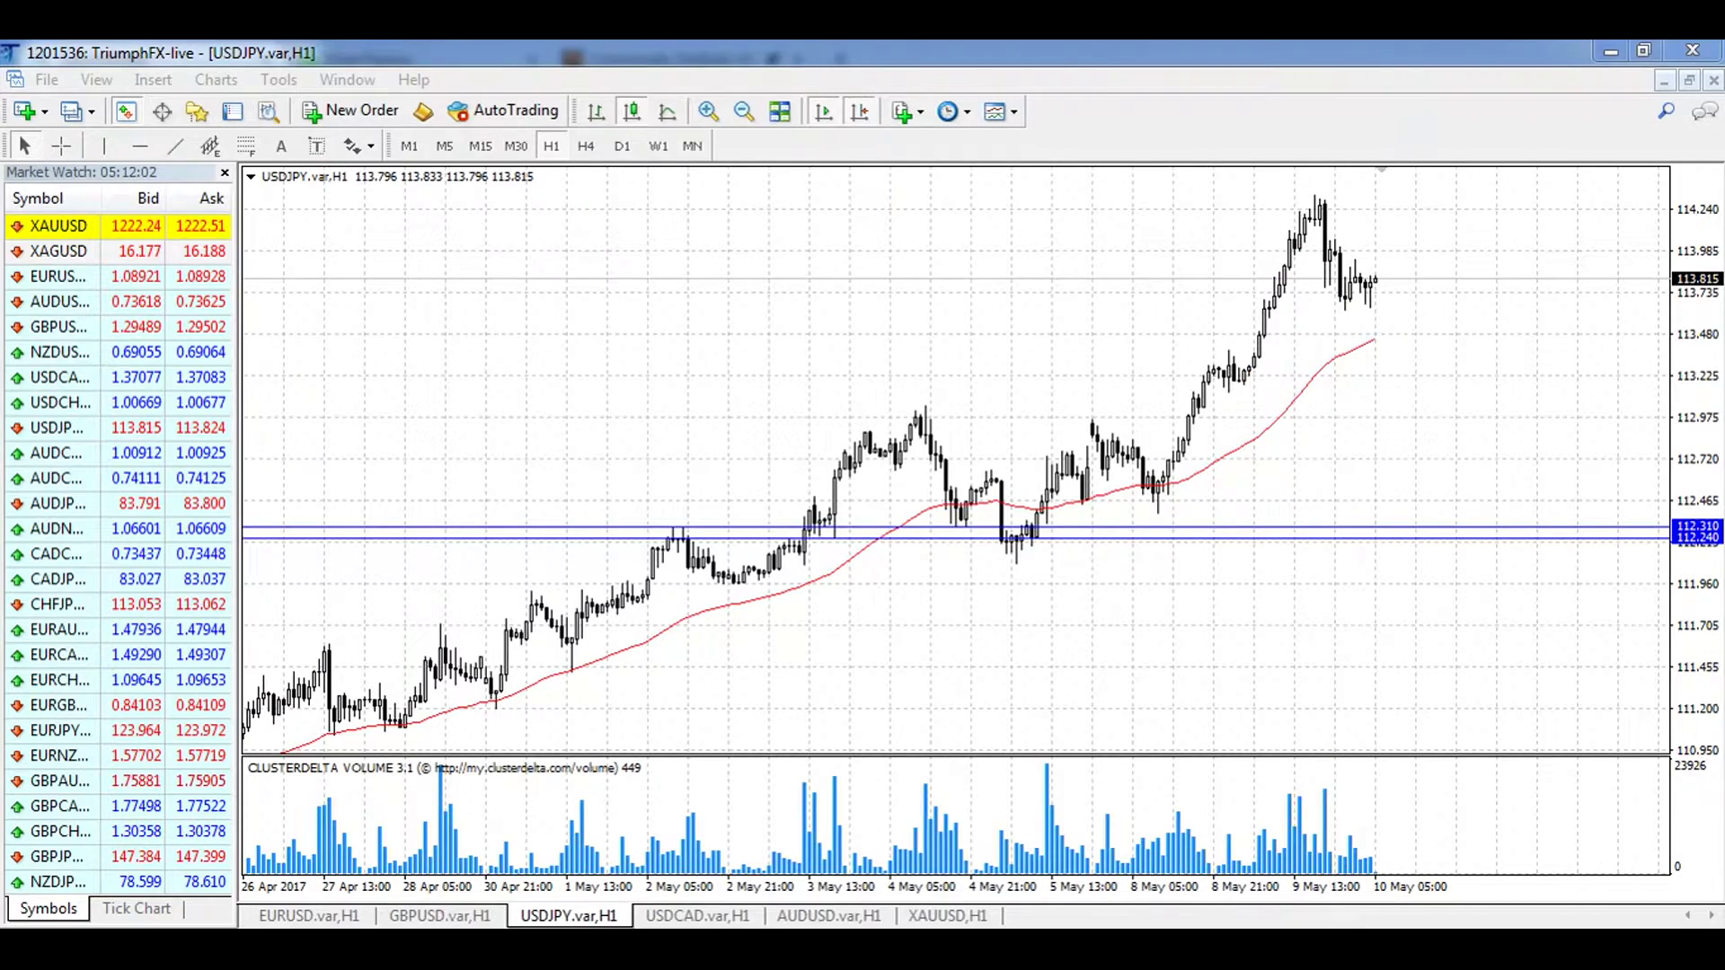
Step: Switch to the Signals4Deals 6J chart, circle the most recent volumes, and clear the marking
key(alt+Tab)
click(619, 198)
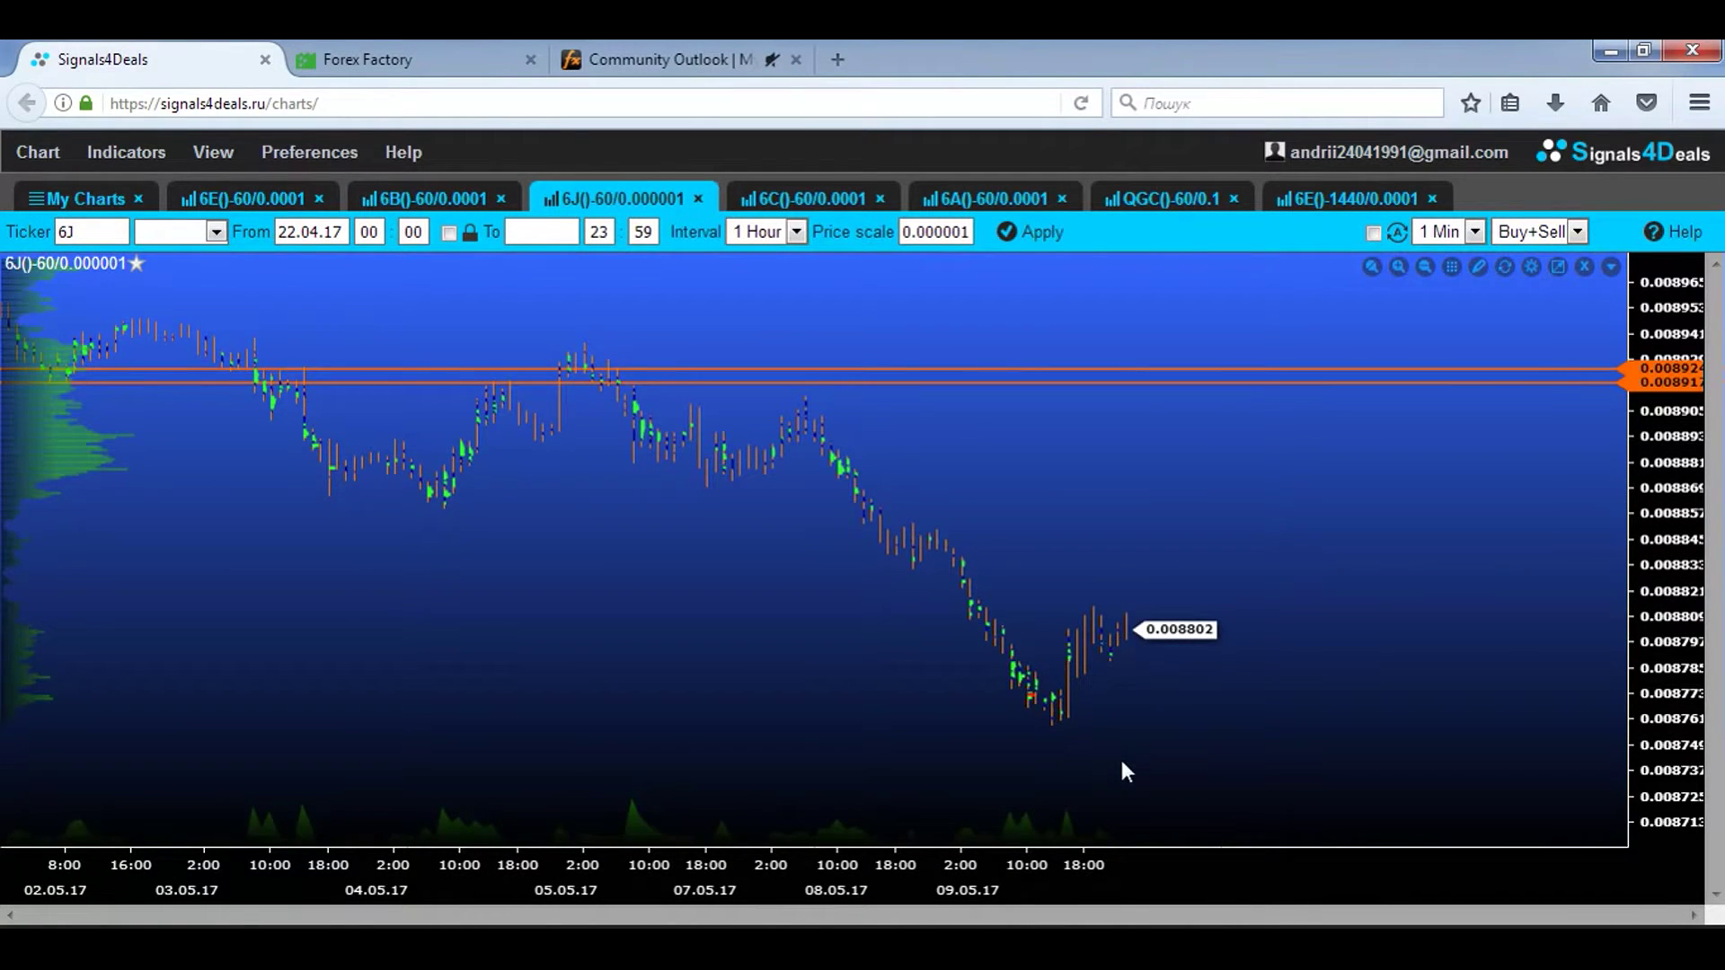
key(ctrl+2)
mouse_move(1119, 794)
mouse_down()
mouse_move(949, 852)
mouse_move(1150, 821)
mouse_move(1121, 794)
mouse_up()
key(ctrl+z)
key(Escape)
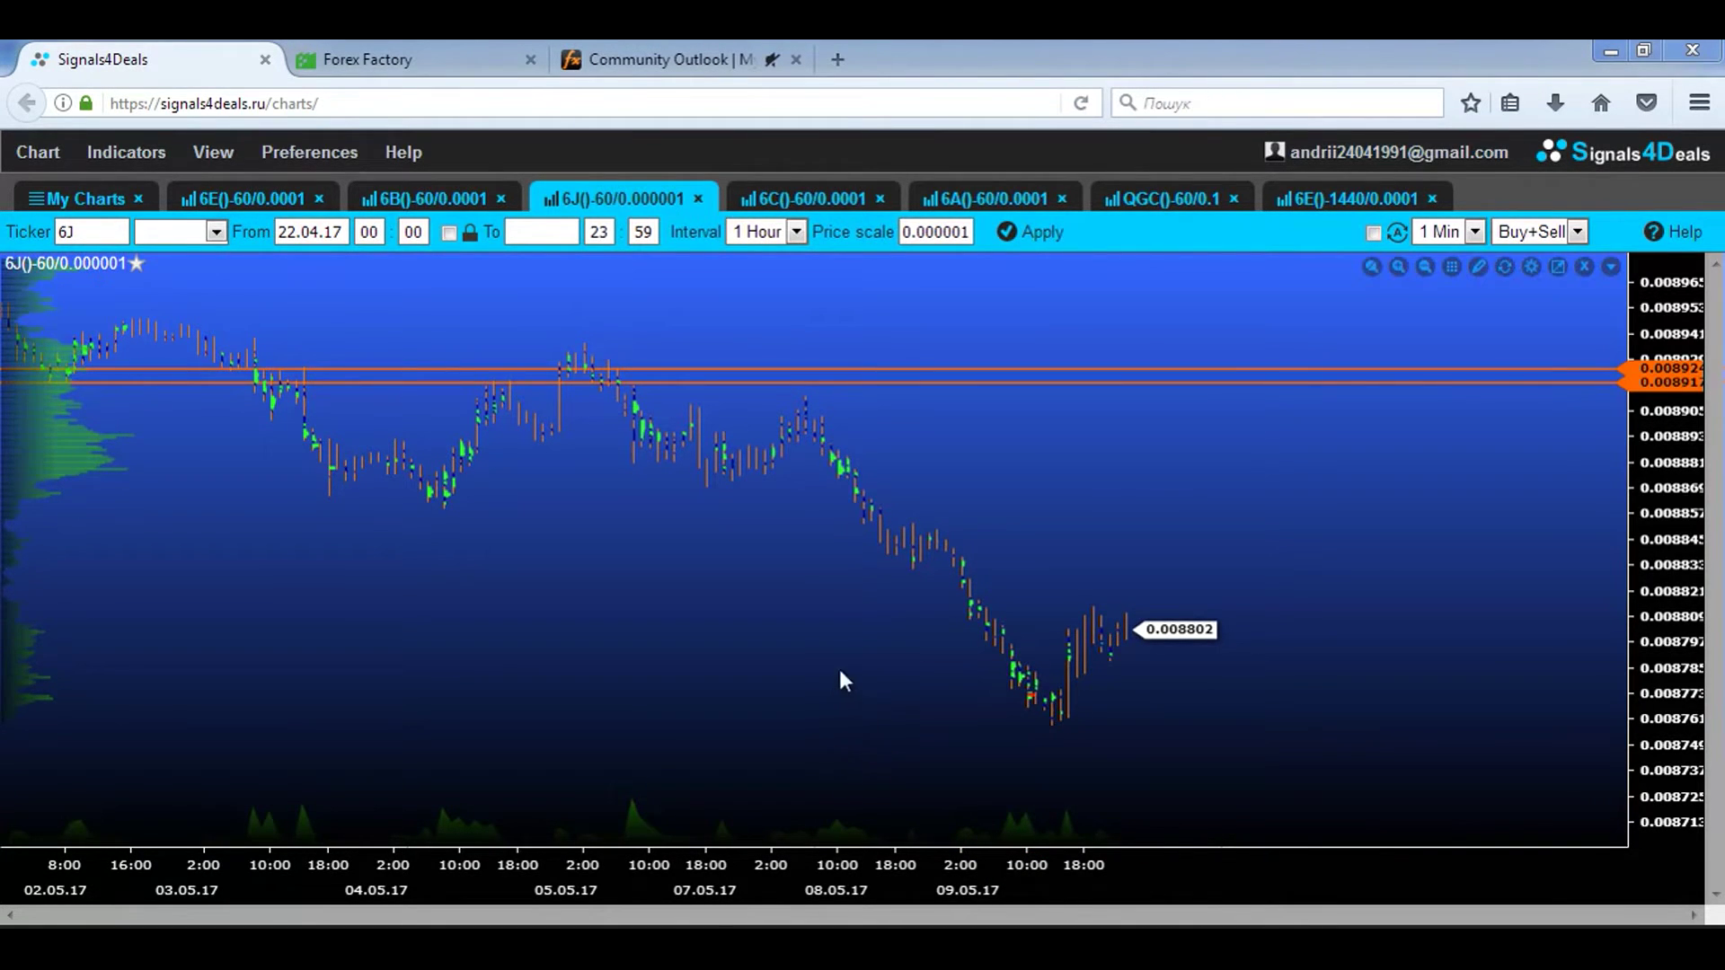
Step: On the 6J chart, circle the 3 May price action at the orange level lines and mark the 8 May decline
key(ctrl+shift+d)
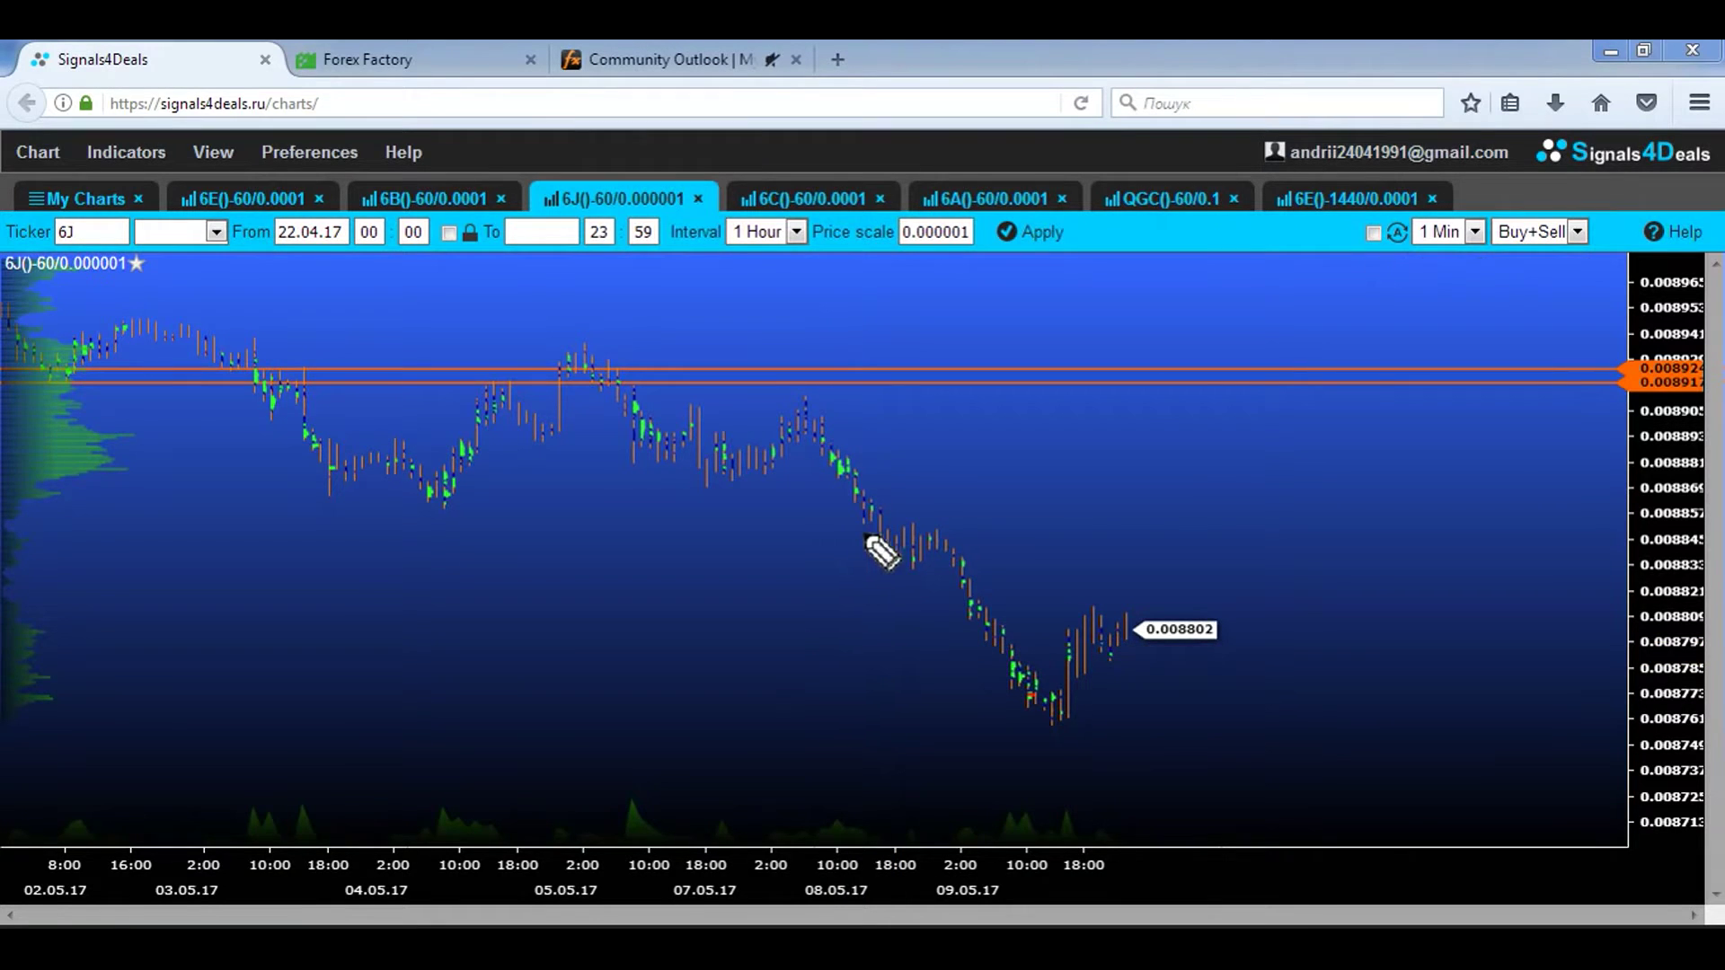
mouse_move(314, 326)
mouse_down()
mouse_move(263, 443)
mouse_move(263, 342)
mouse_up()
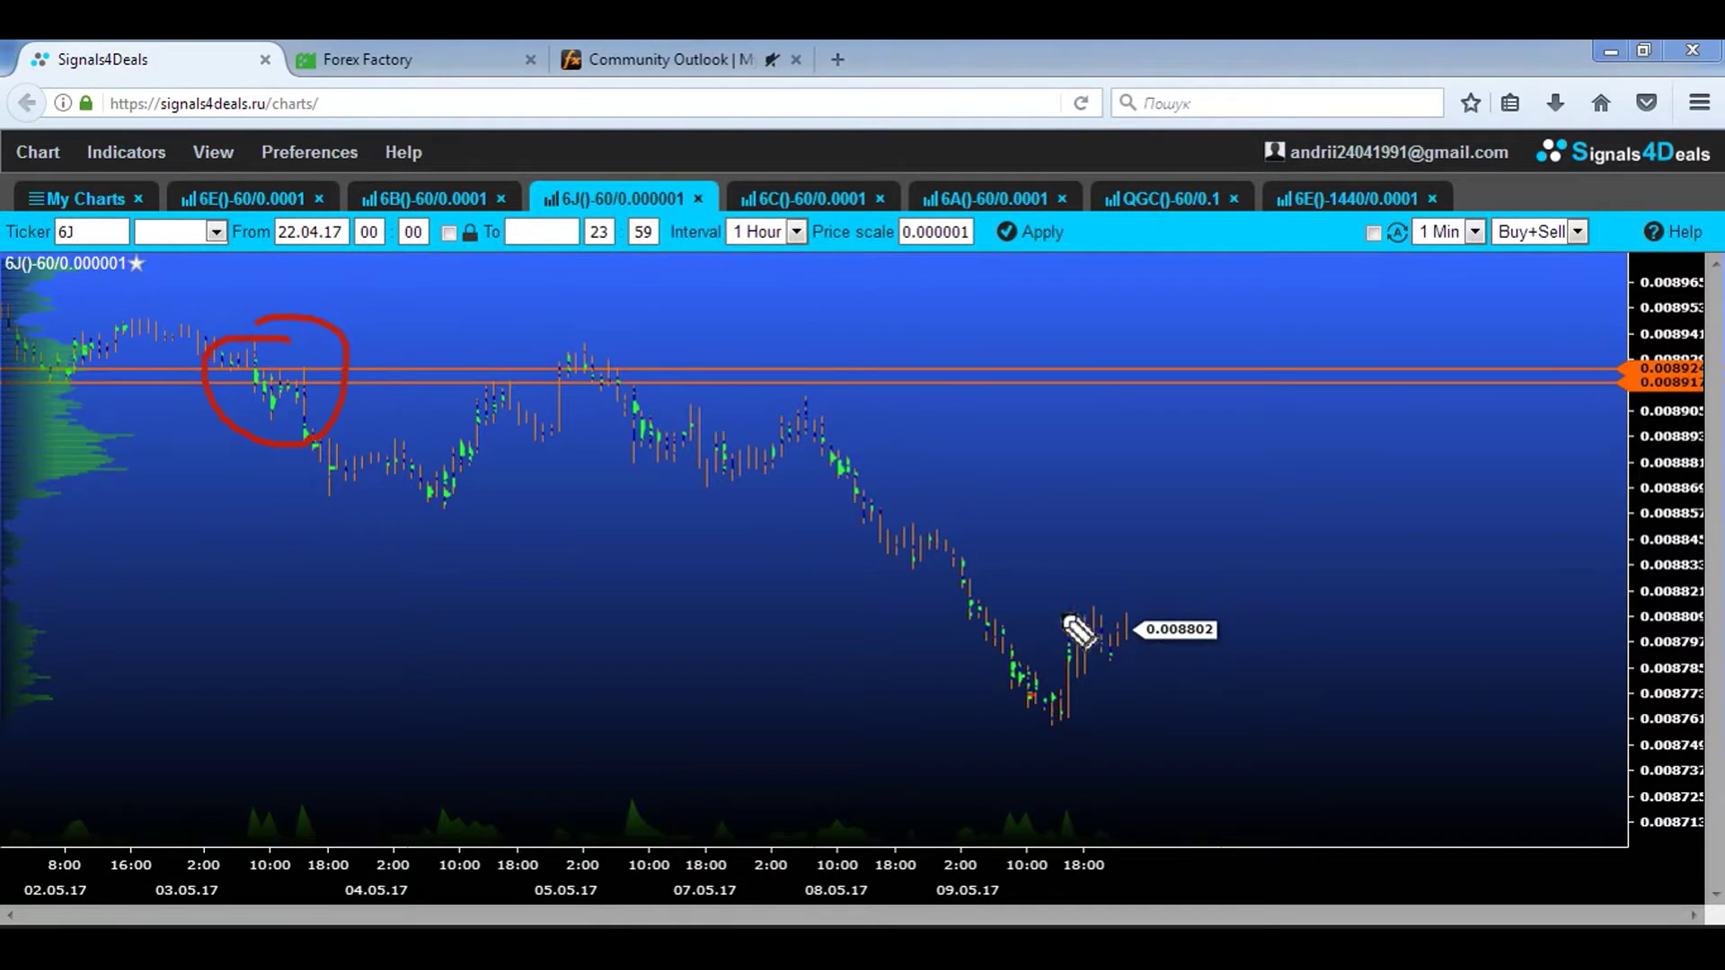
mouse_move(883, 446)
mouse_down()
mouse_move(813, 454)
mouse_move(897, 483)
mouse_up()
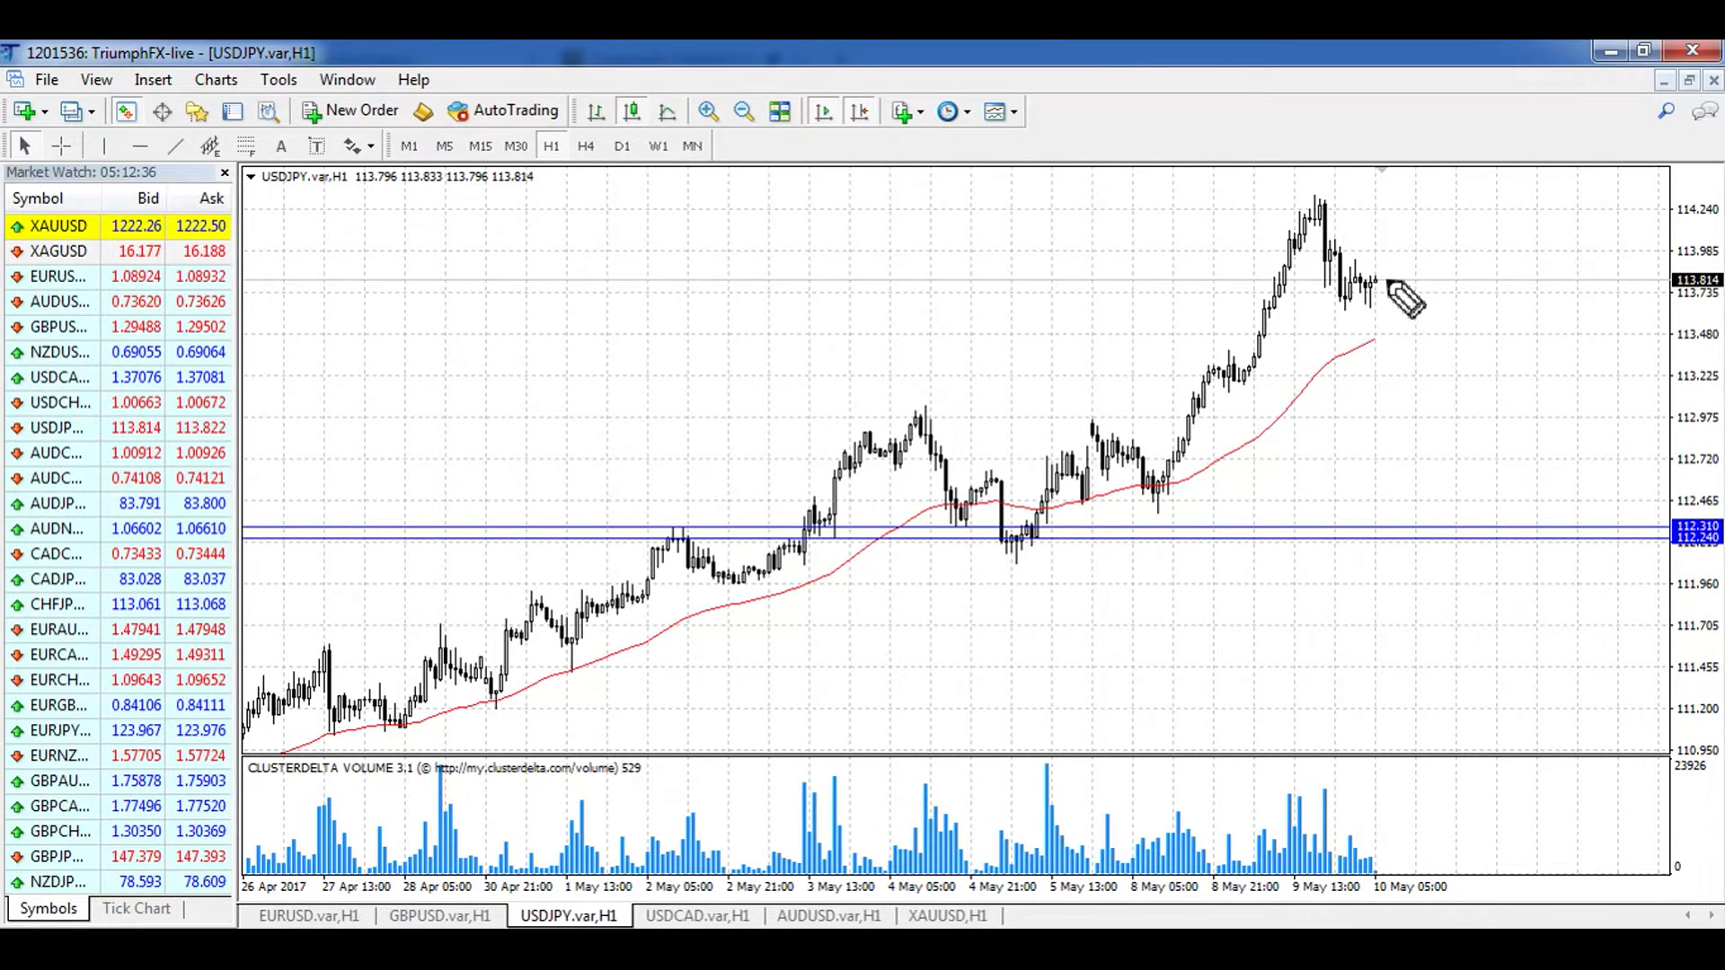
Step: On USDJPY, sketch a pullback into a boxed zone at about 113.00–113.25, an upward arrow, and two horizontal level marks
mouse_move(1377, 278)
mouse_down()
mouse_move(1395, 318)
mouse_move(1433, 325)
mouse_move(1490, 388)
mouse_move(1456, 385)
mouse_move(1456, 415)
mouse_move(1529, 414)
mouse_move(1530, 370)
mouse_move(1449, 368)
mouse_up()
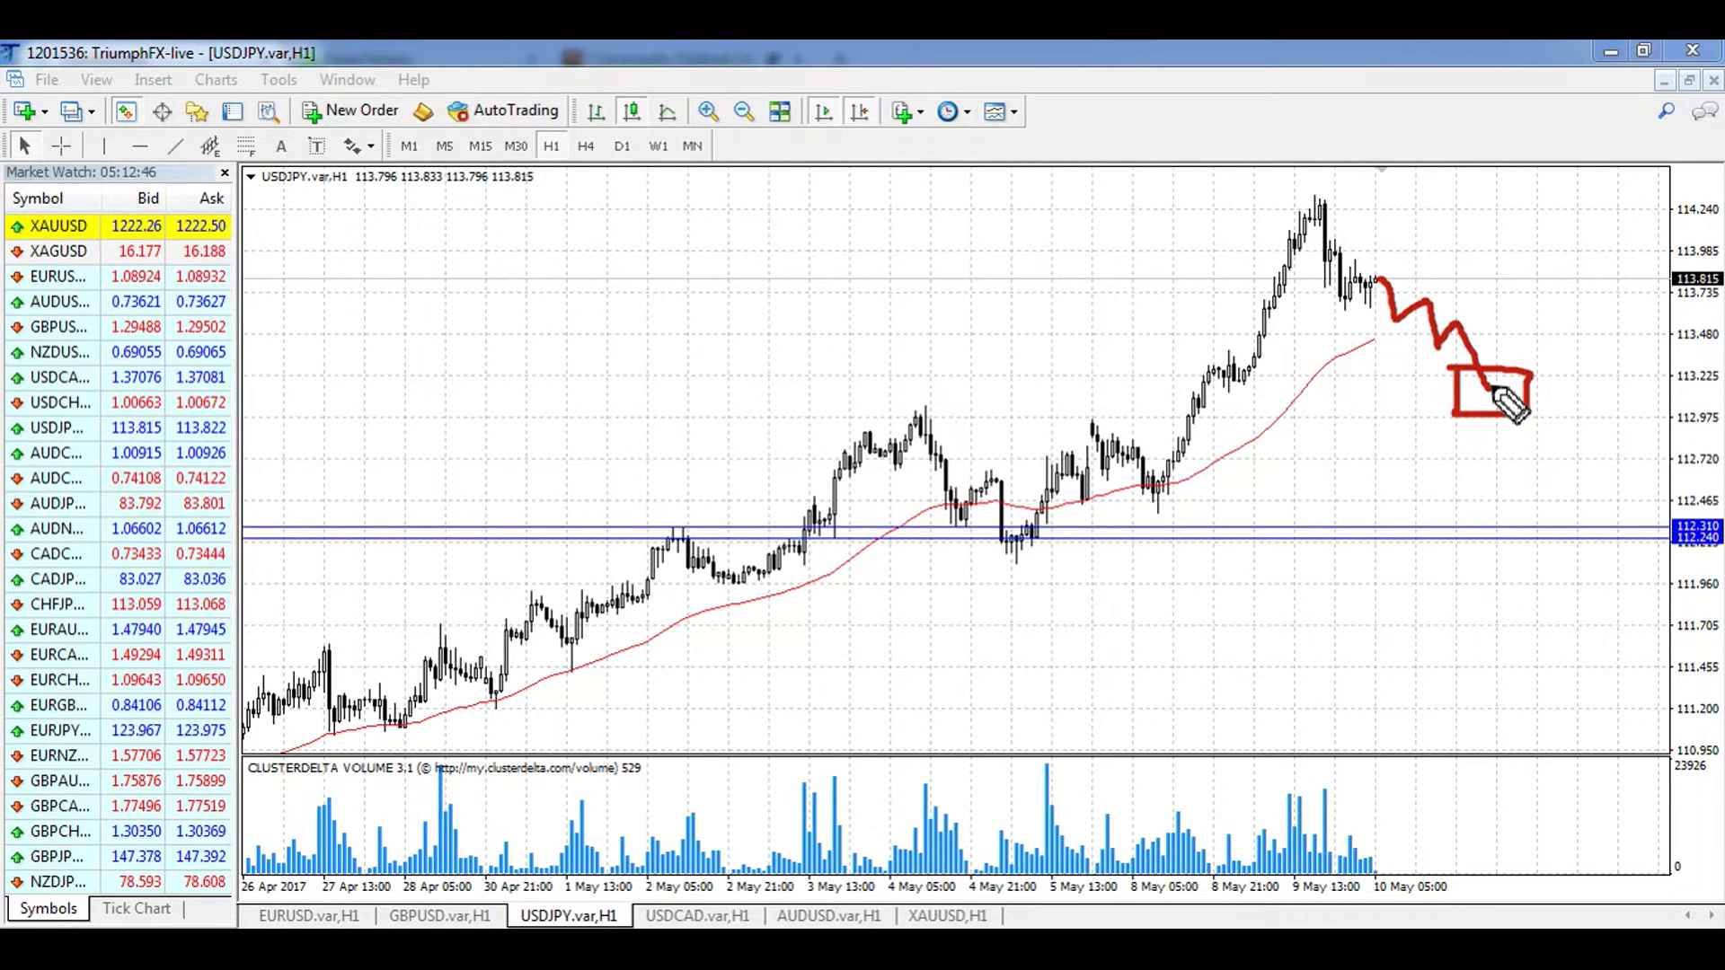
mouse_move(1487, 388)
mouse_down()
mouse_move(1524, 285)
mouse_move(1548, 332)
mouse_move(1574, 171)
mouse_move(1590, 208)
mouse_up()
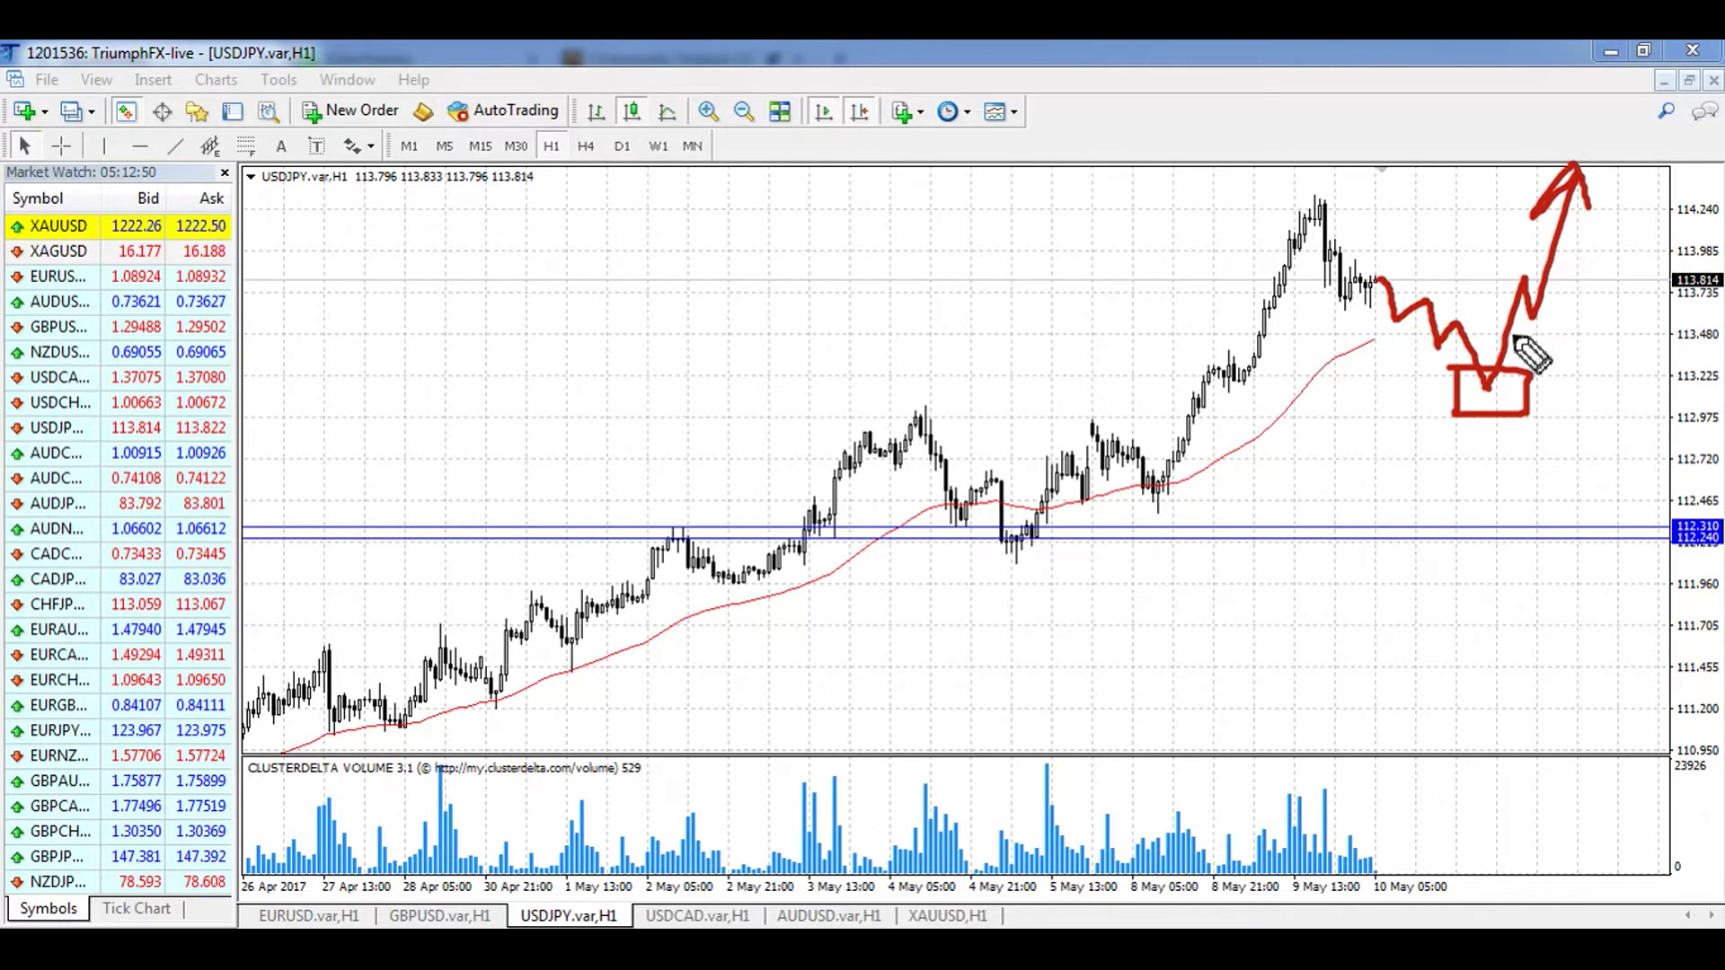
drag(1512, 321, 1556, 322)
drag(1487, 426, 1574, 433)
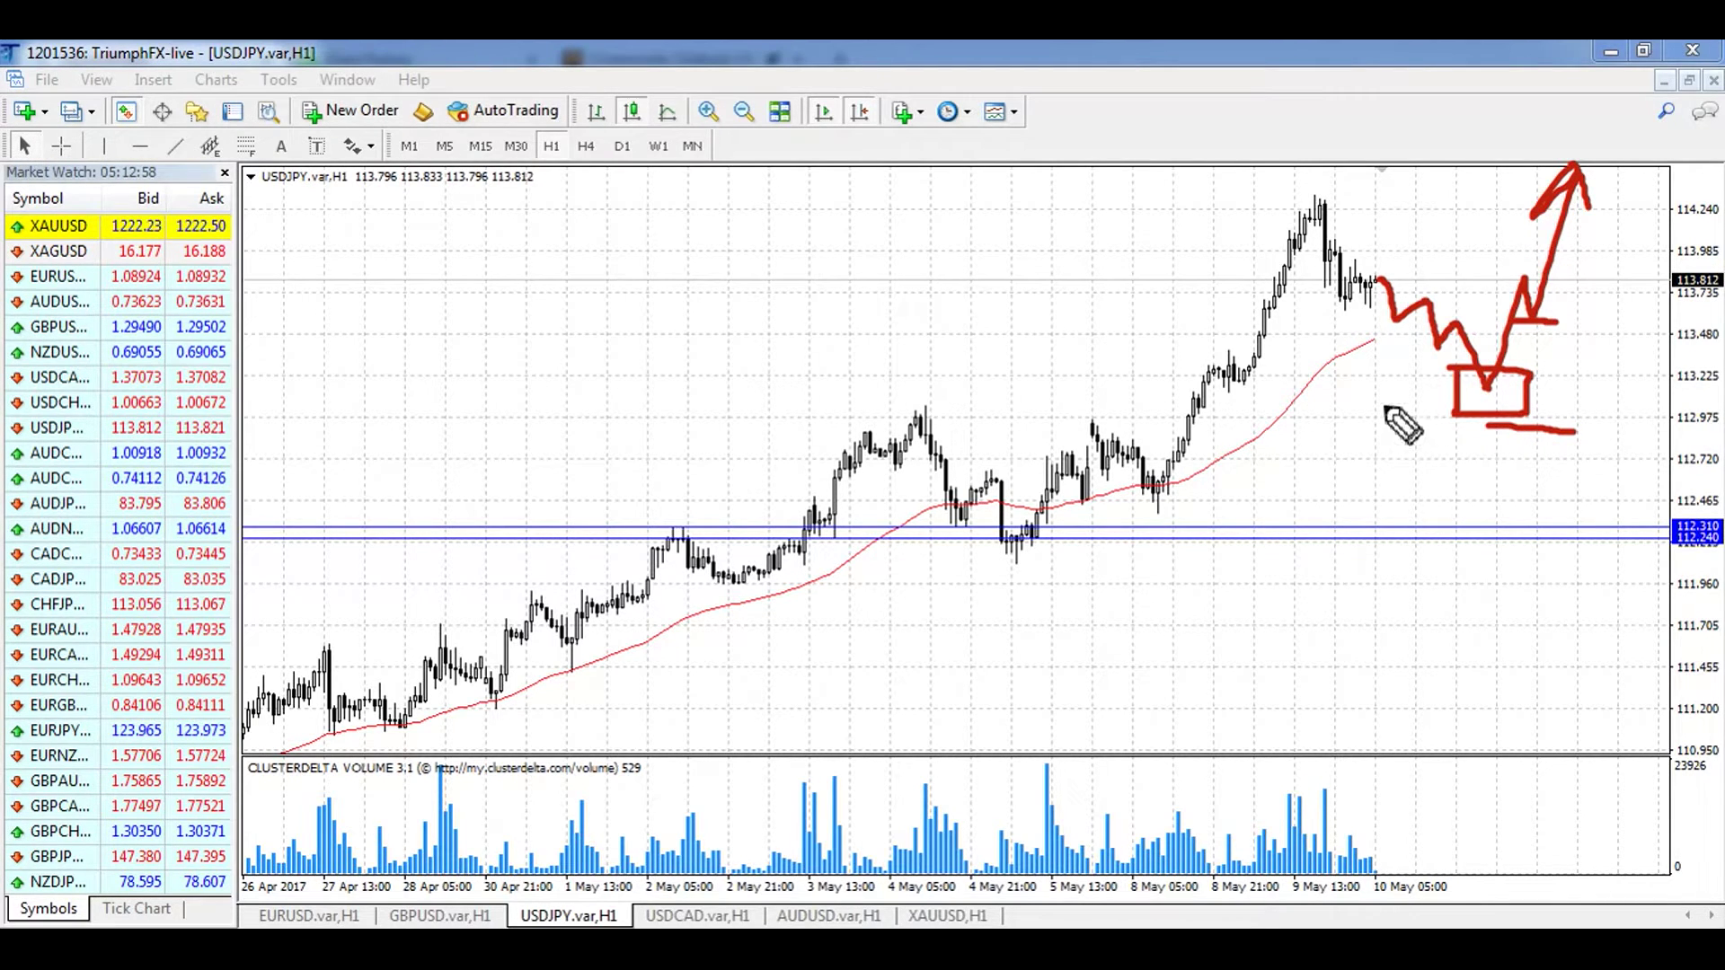
Step: Mark the recent USDJPY high, draw a curved arrow from the lower to the upper level mark, and erase the sketch
drag(1259, 198, 1377, 198)
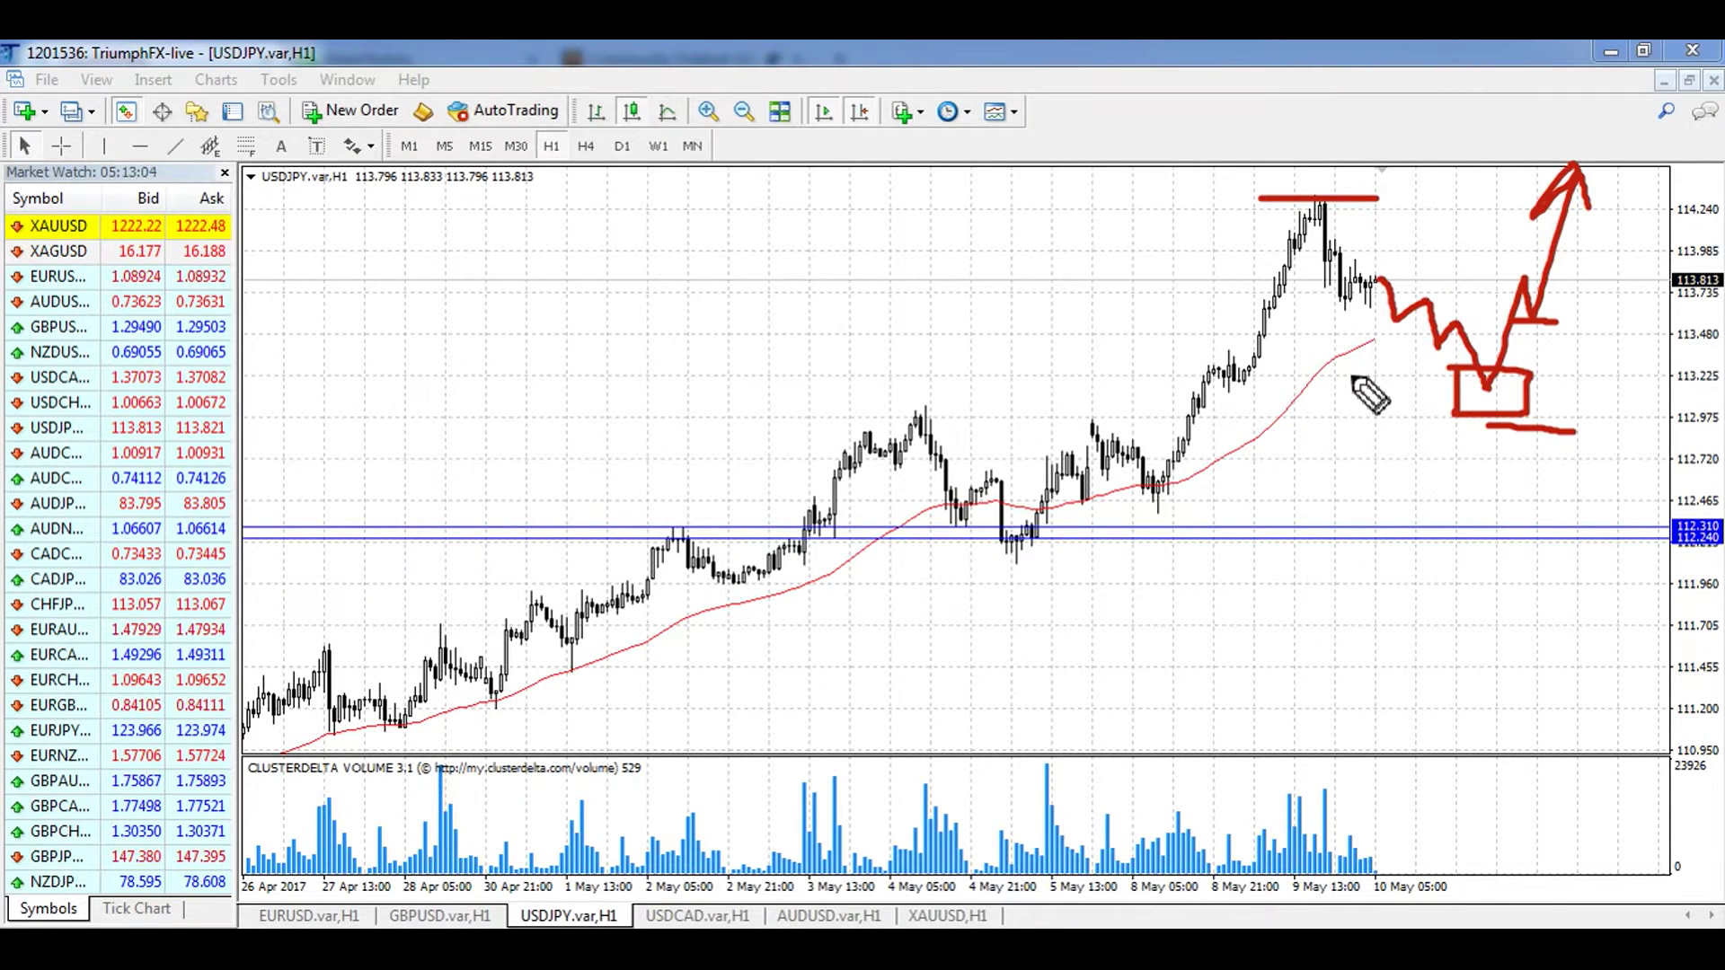
mouse_move(1583, 430)
mouse_down()
mouse_move(1631, 377)
mouse_move(1575, 321)
mouse_move(1582, 355)
mouse_move(1614, 309)
mouse_up()
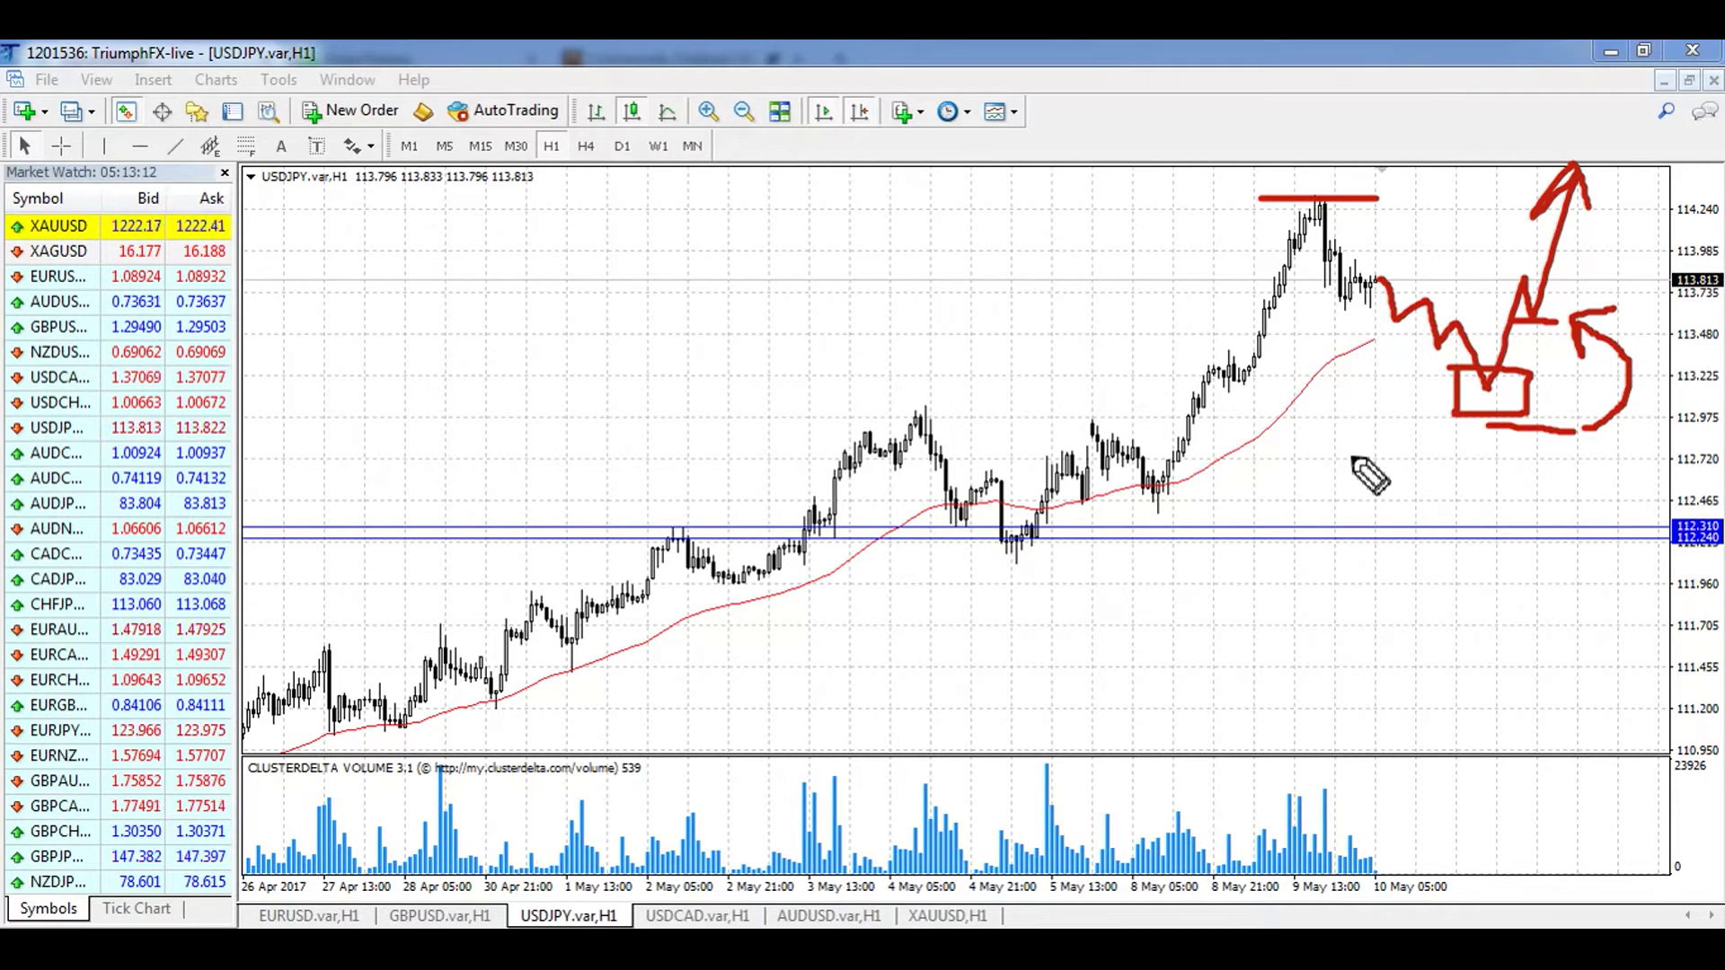
key(e)
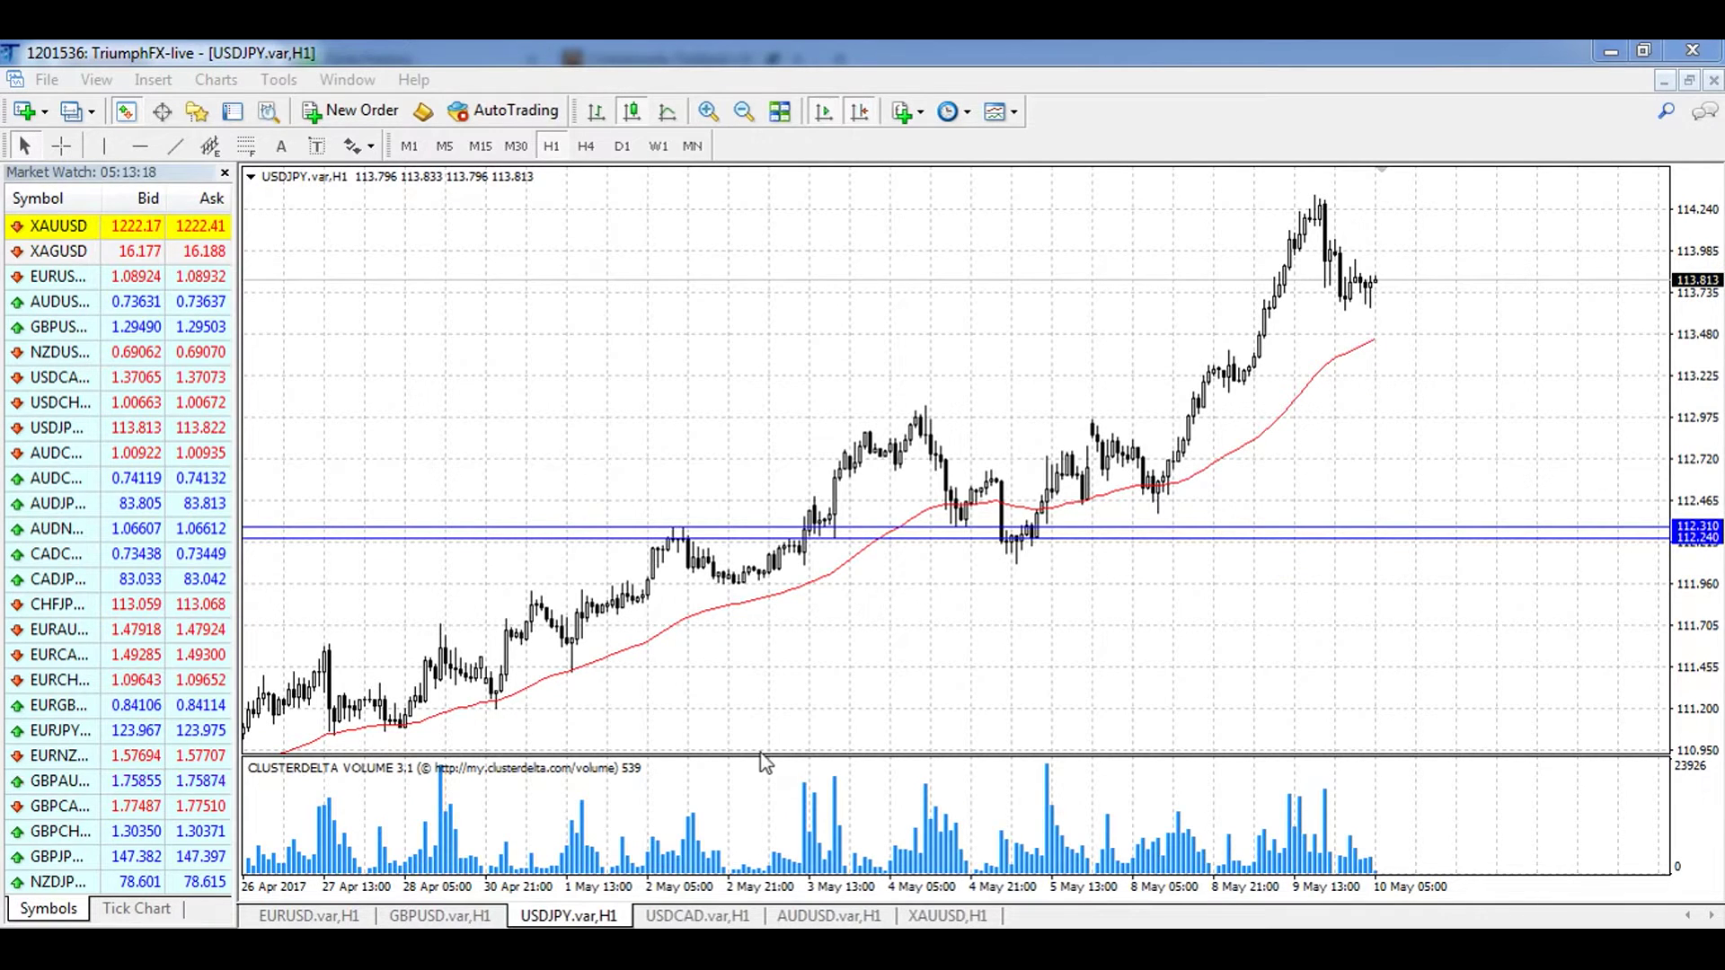
Step: On the USDCAD H1 chart, trace the sideways price swings, bracket the 1.37850 resistance level, and erase the markings
click(675, 917)
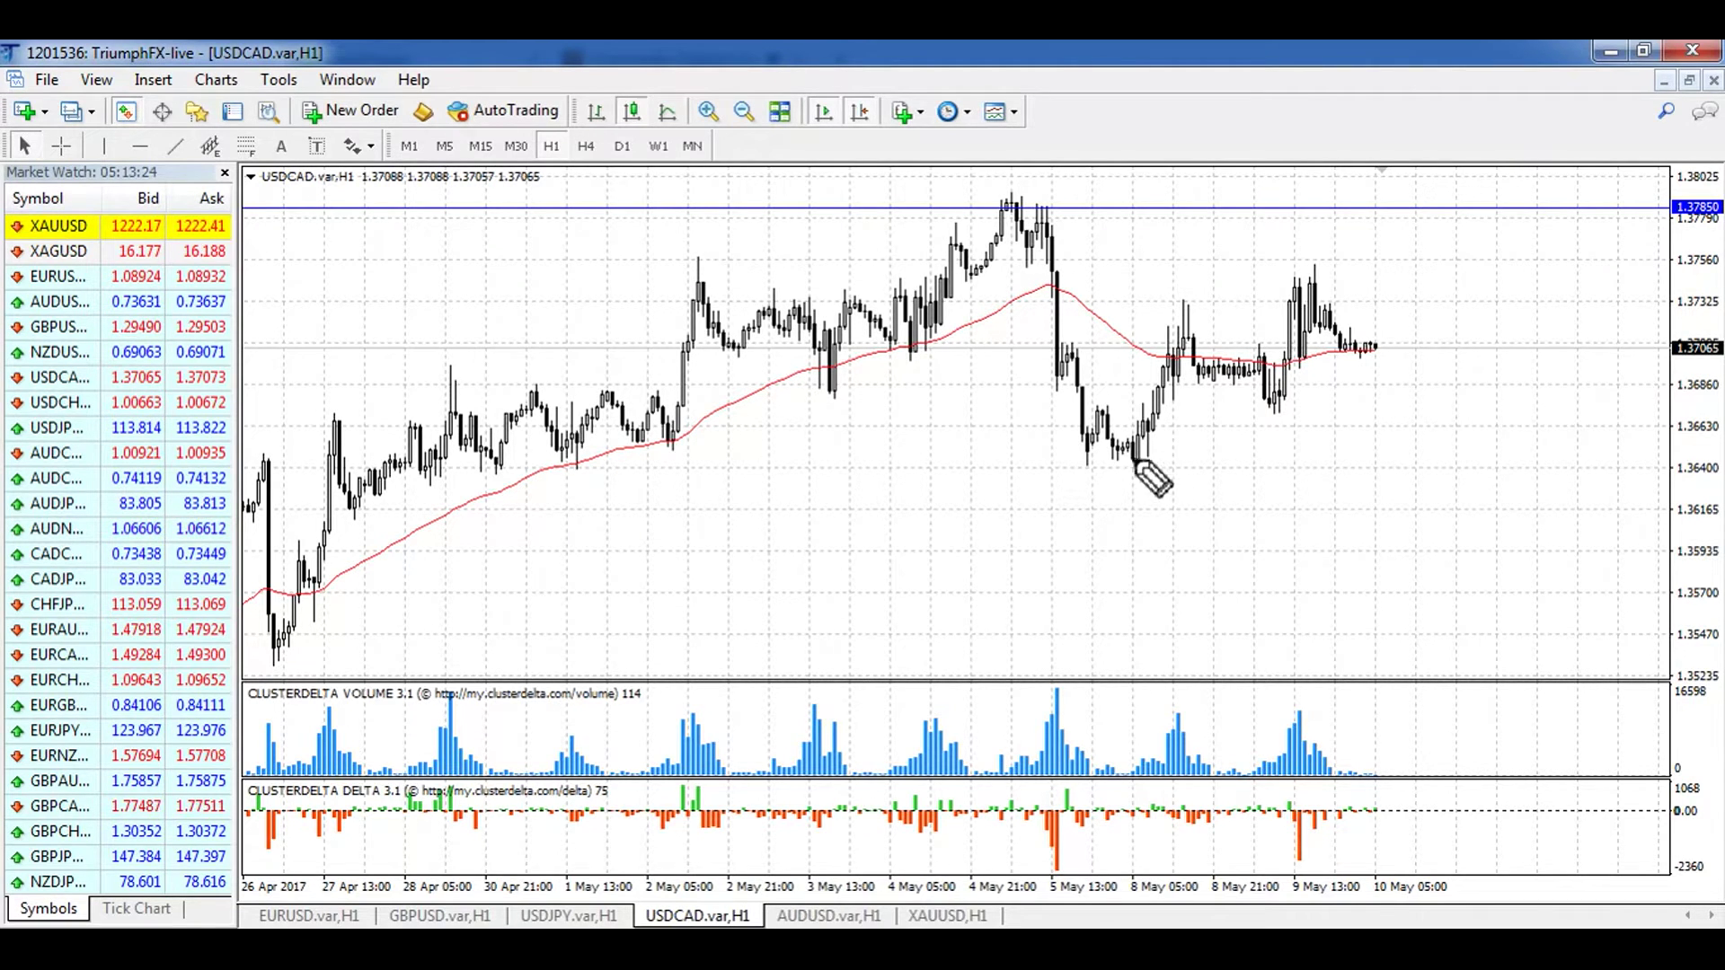
mouse_move(1073, 350)
mouse_down()
mouse_move(1167, 426)
mouse_move(1286, 311)
mouse_move(1377, 338)
mouse_up()
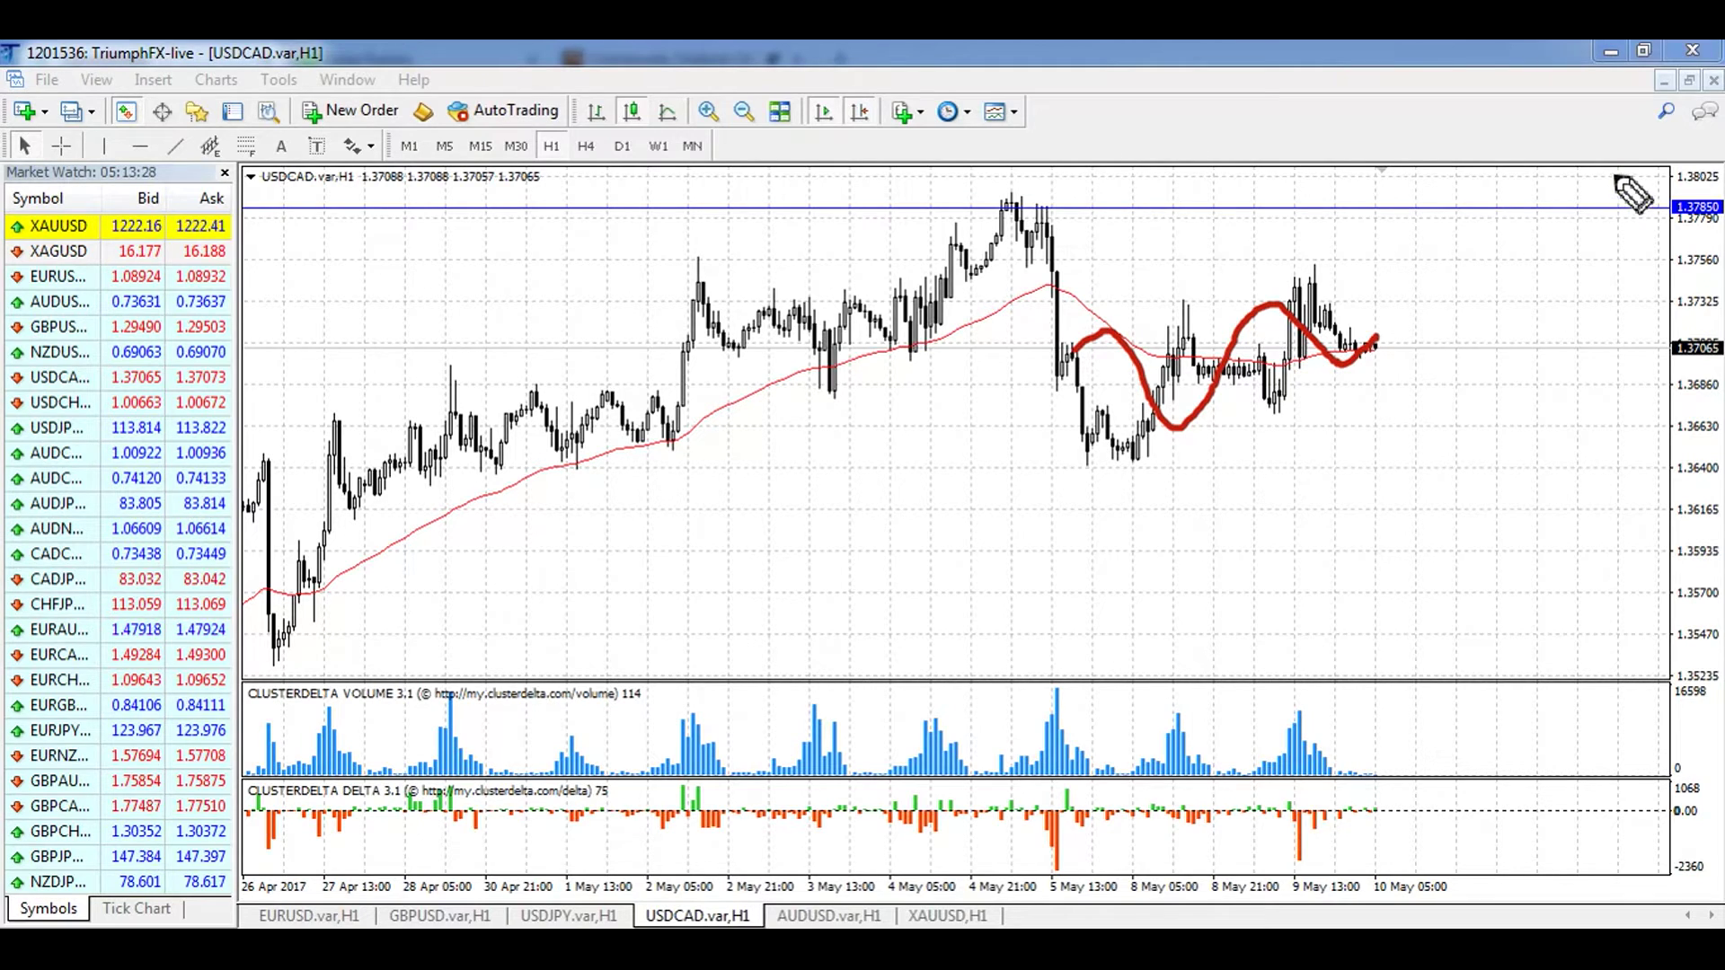
drag(1614, 173, 1720, 249)
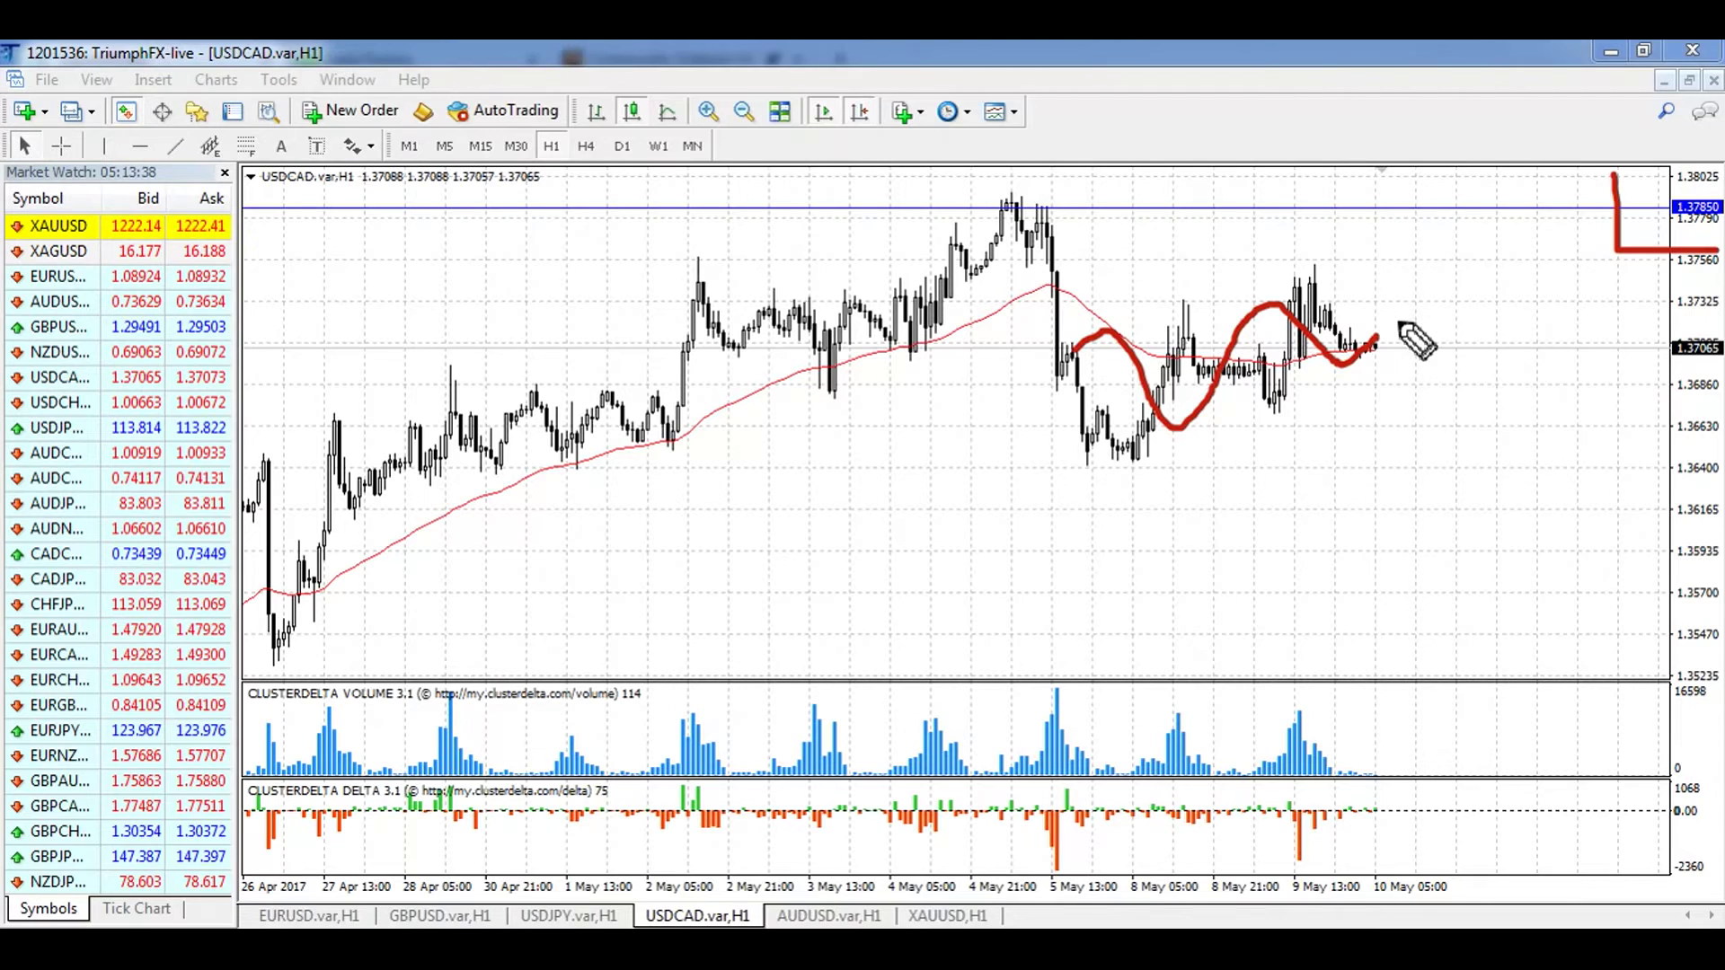
key(e)
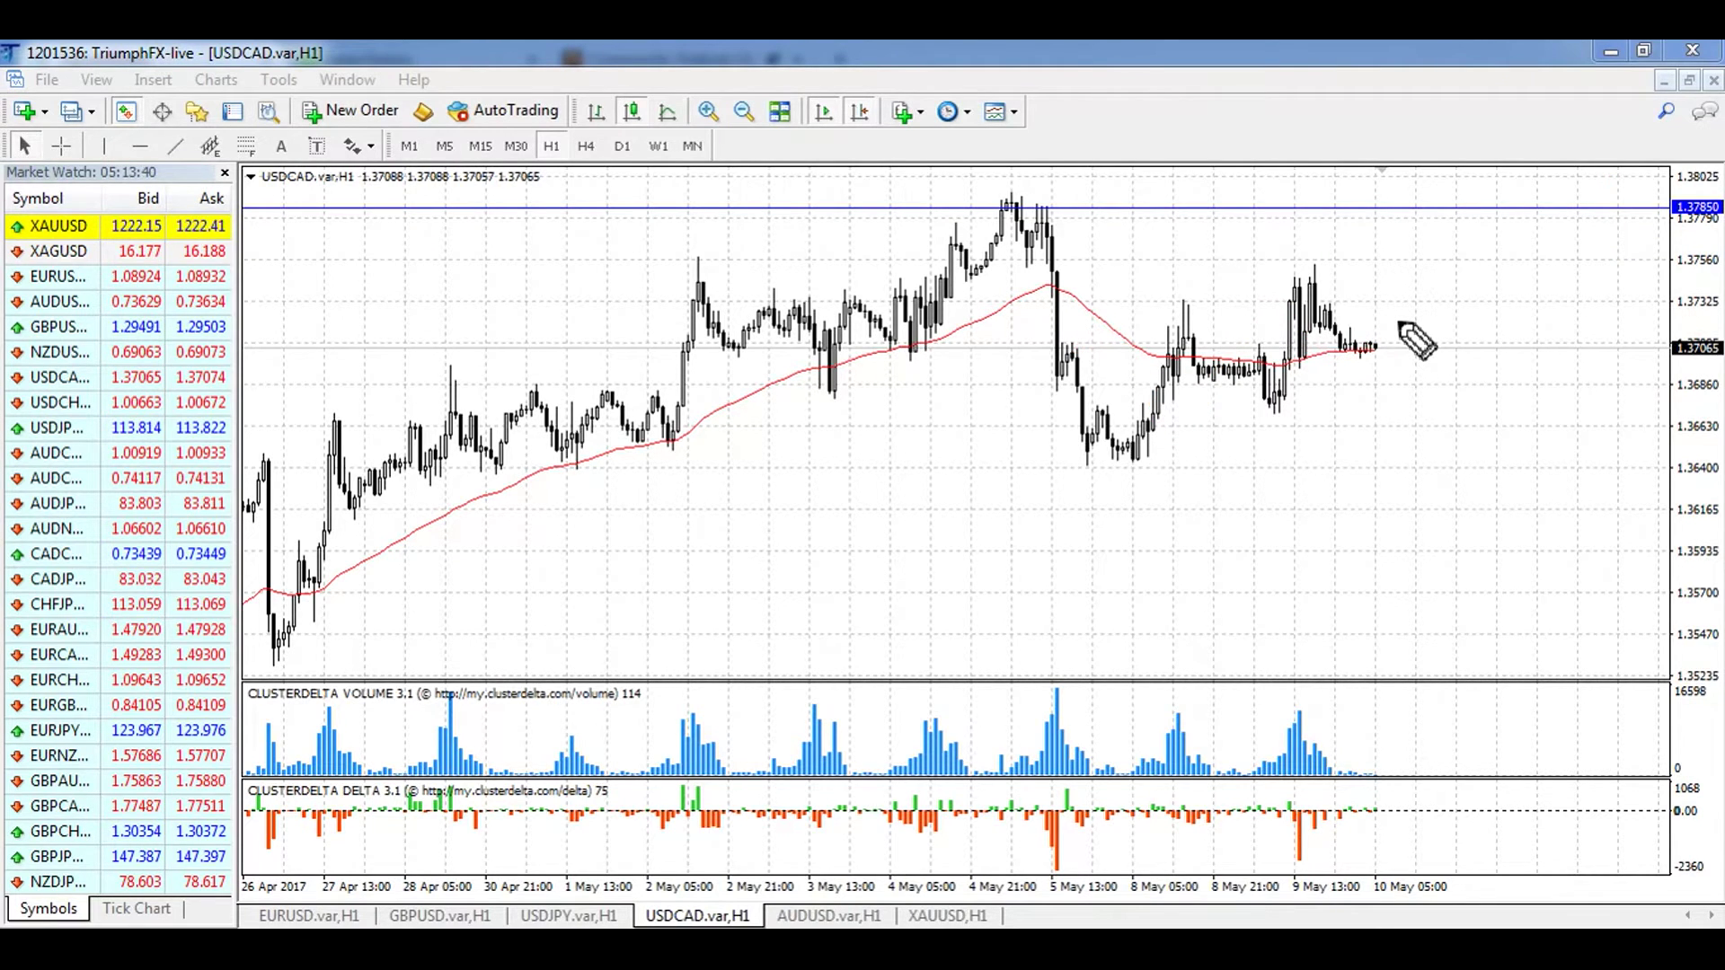
Step: Sketch a USDCAD breakout above the bracketed 1.37850 level, with two volume bars, a brief consolidation and a final upward arrow
mouse_move(1377, 346)
mouse_down()
mouse_move(1432, 254)
mouse_move(1470, 311)
mouse_move(1541, 167)
mouse_up()
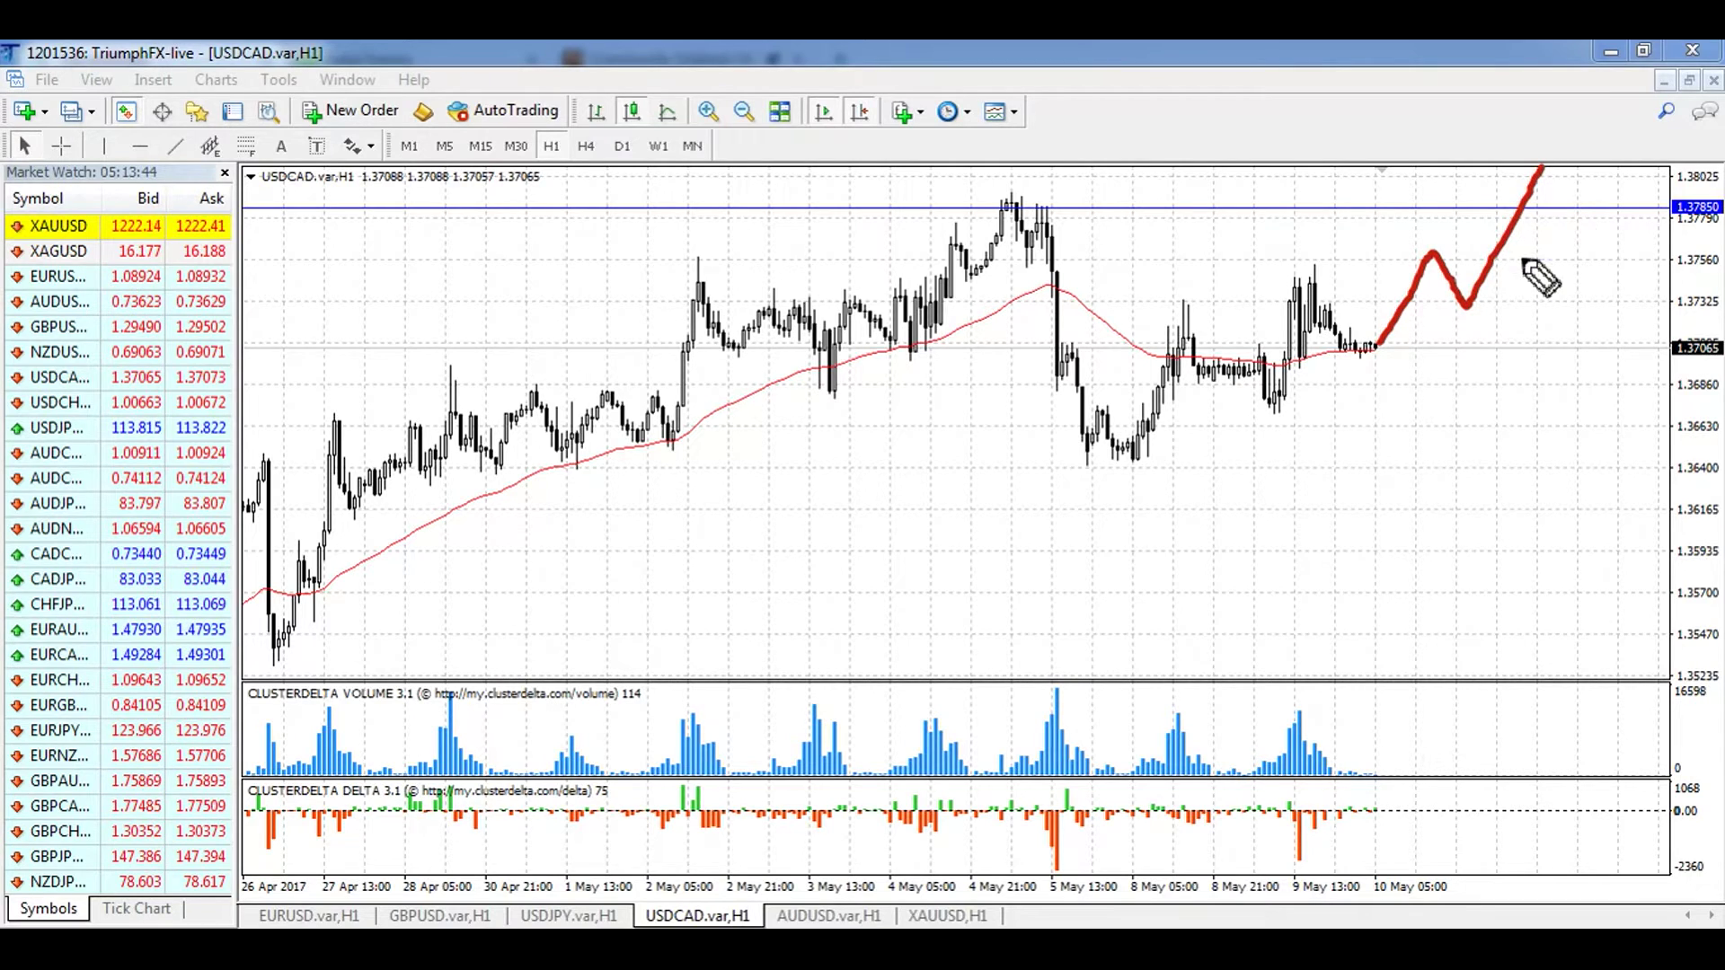
drag(1652, 176, 1721, 235)
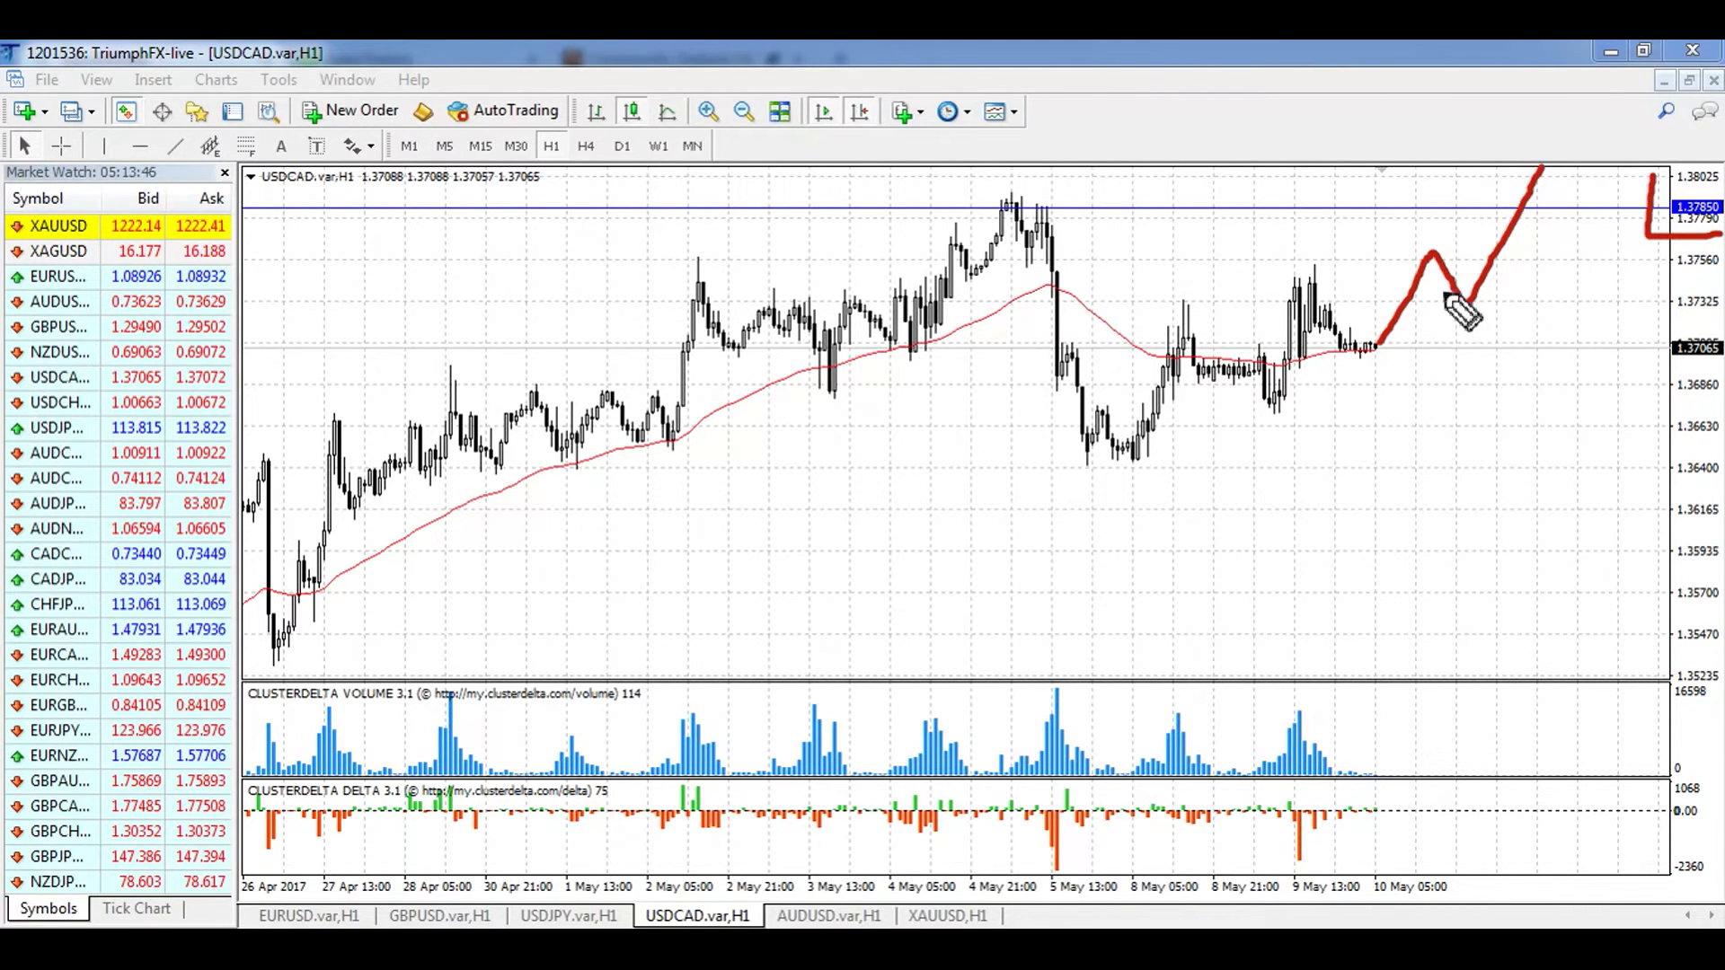
mouse_move(1485, 709)
mouse_down()
mouse_move(1485, 773)
mouse_move(1505, 764)
mouse_up()
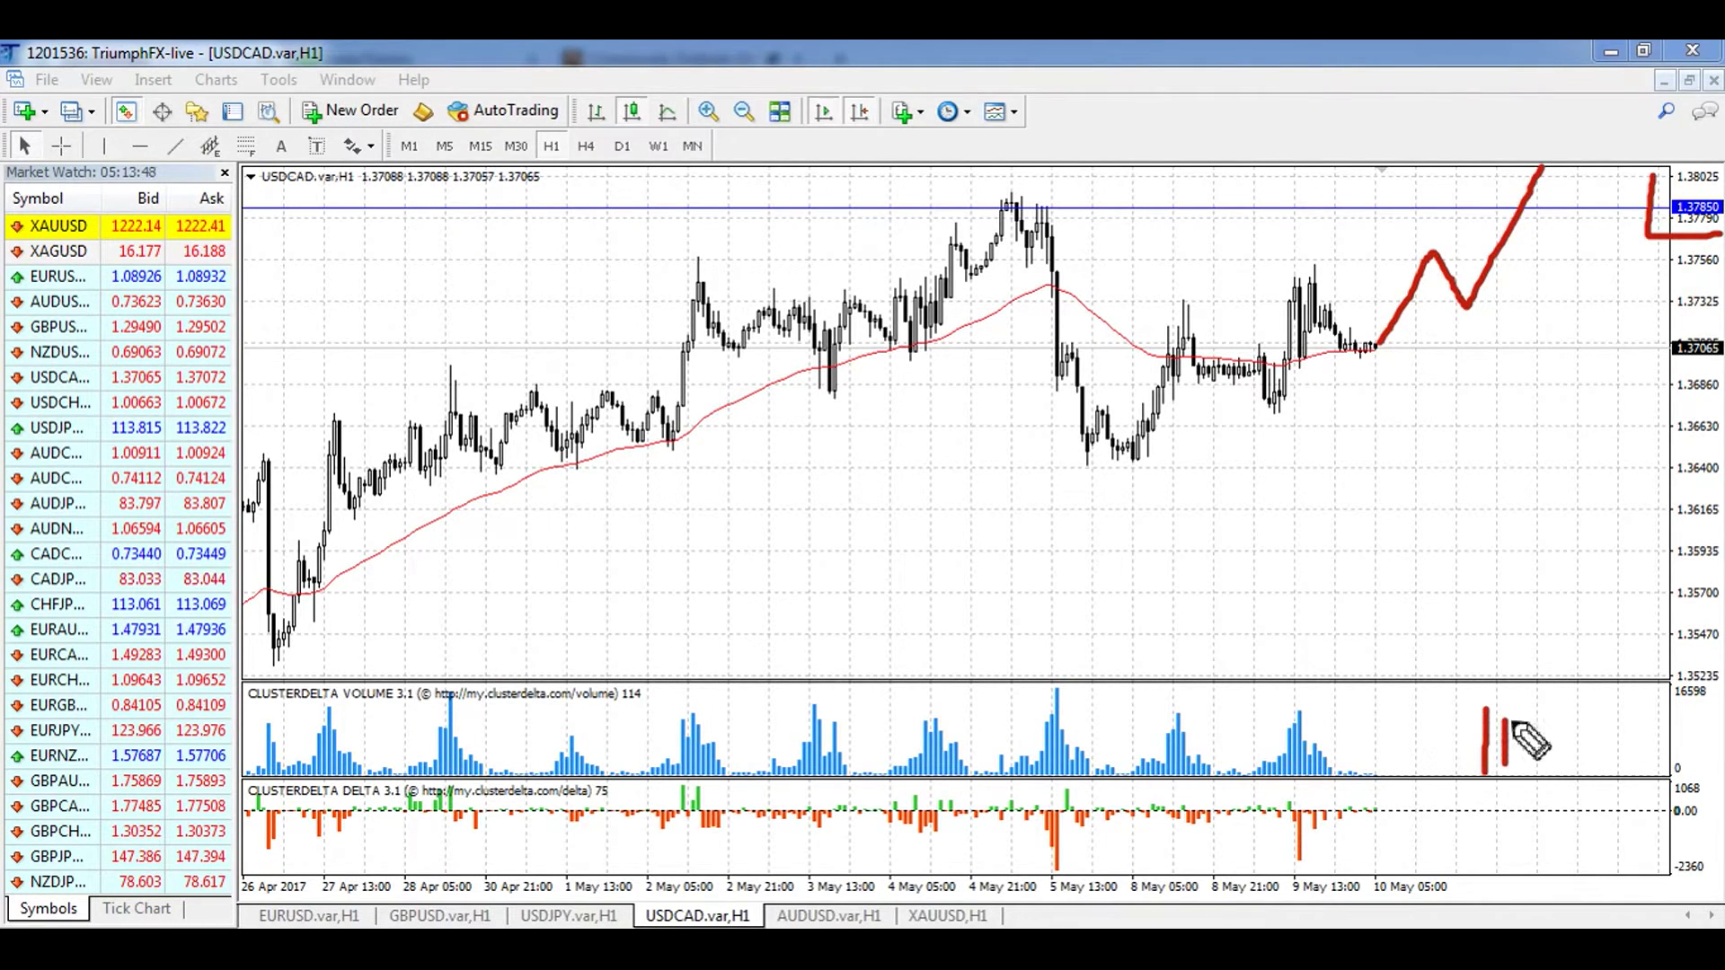
mouse_move(1544, 166)
mouse_down()
mouse_move(1573, 166)
mouse_move(1595, 193)
mouse_move(1627, 103)
mouse_move(1607, 112)
mouse_move(1649, 126)
mouse_up()
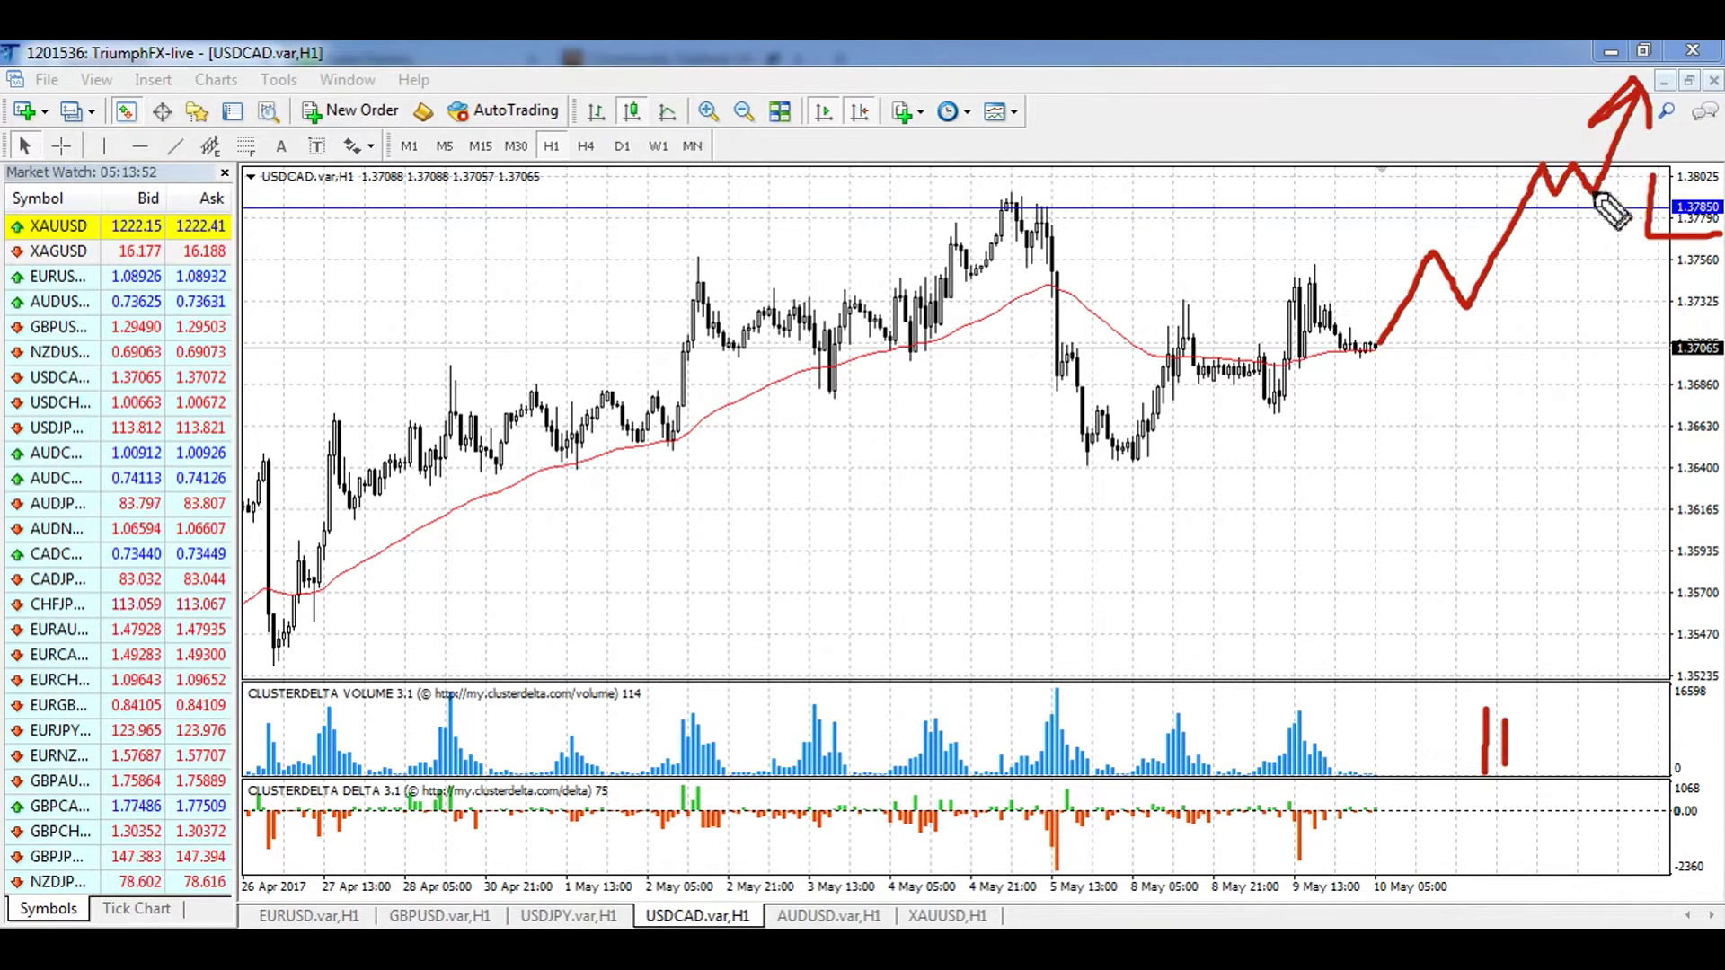
Step: Mark horizontal levels at the USDCAD sketch's consolidation low, about 1.379, and pullback low, about 1.373, and erase the whole sketch
drag(1566, 194, 1615, 193)
drag(1547, 308, 1628, 305)
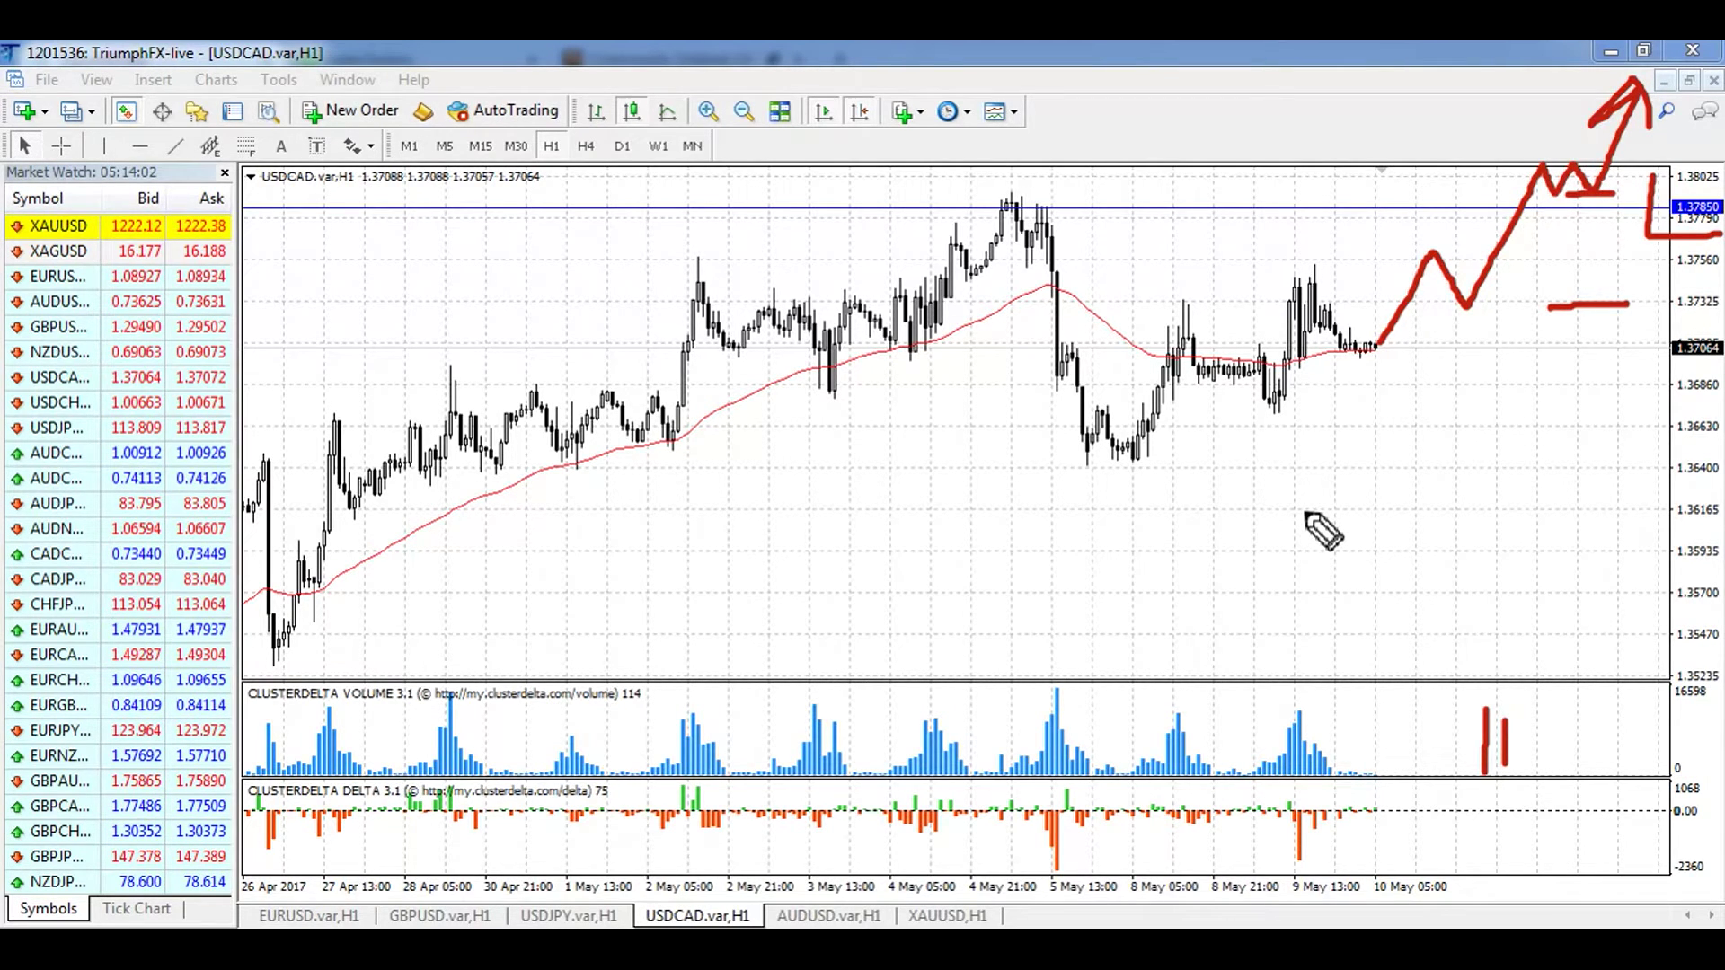
key(e)
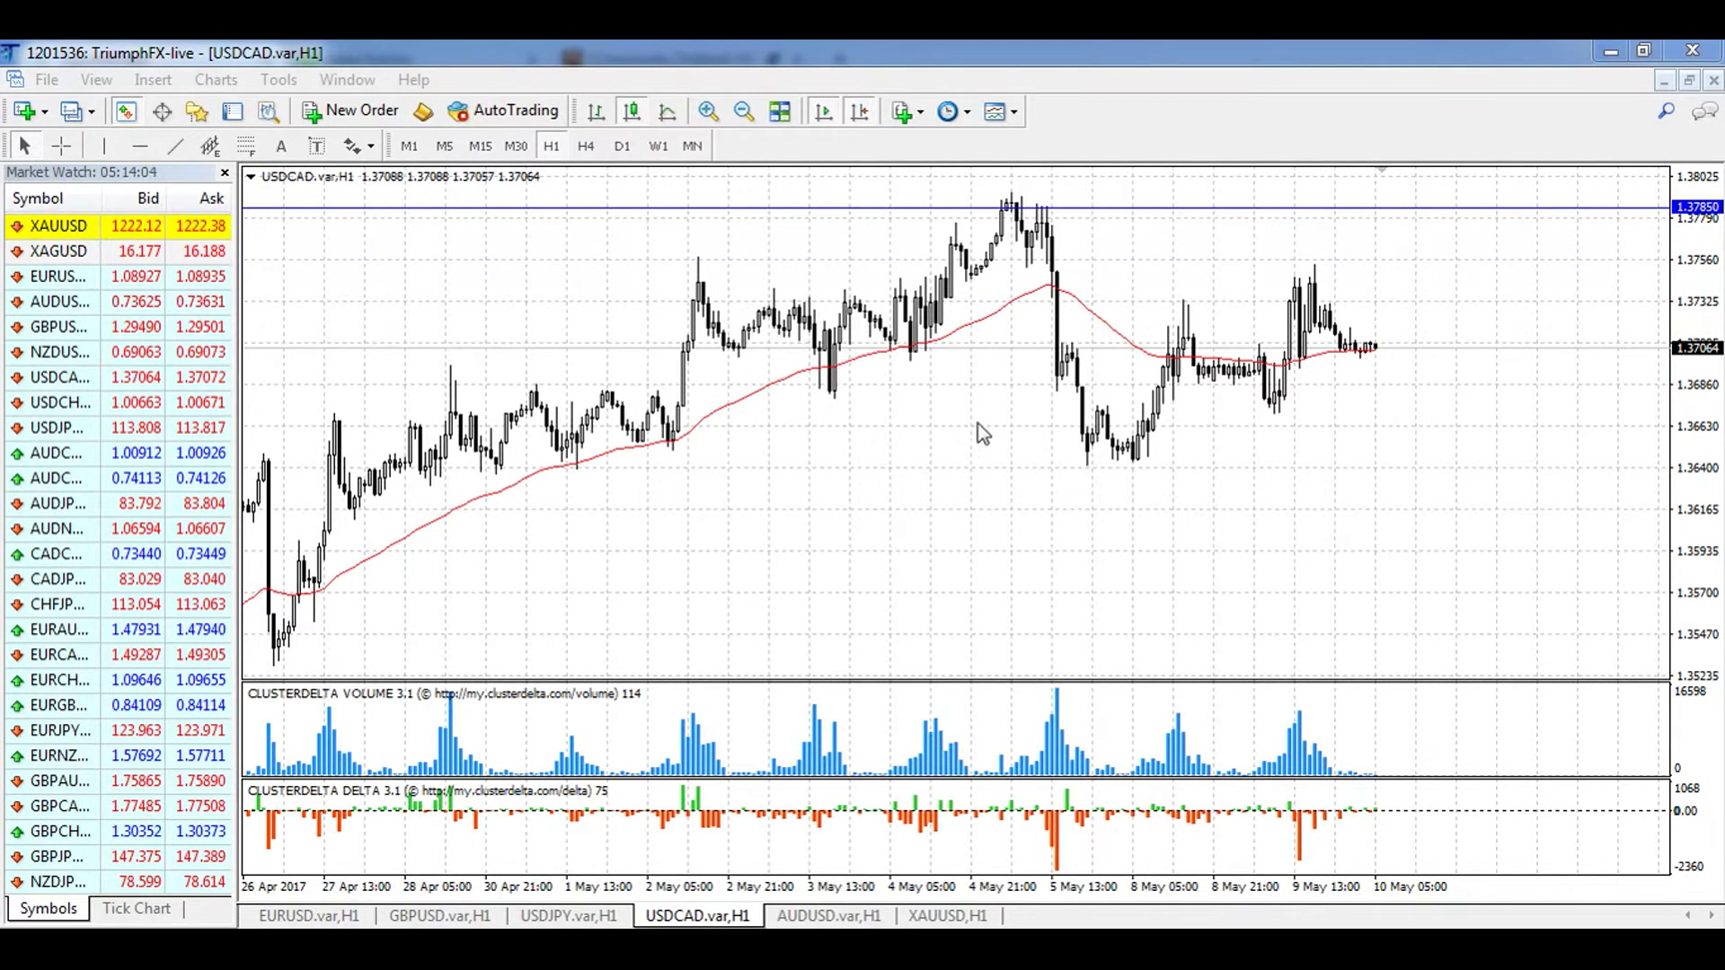
Step: Draw a long rising arrow beneath USDCAD's uptrend since mid-April 2017, erase it, and restore the closer chart scale
click(744, 111)
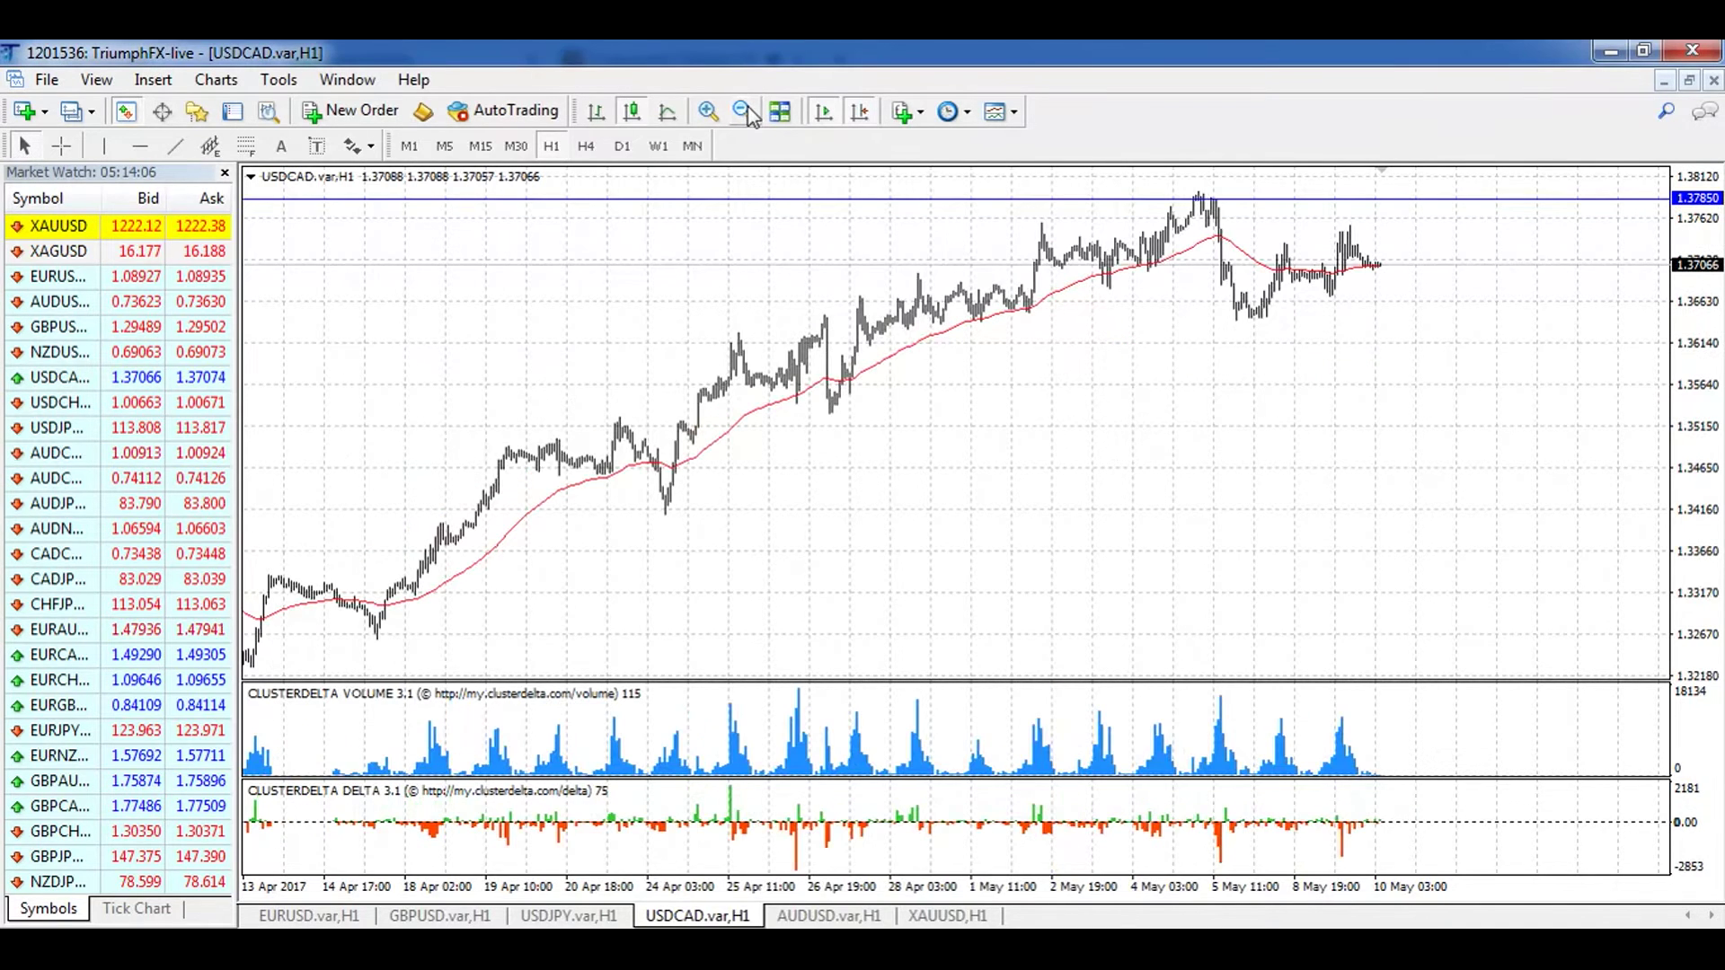
mouse_move(454, 656)
mouse_down()
mouse_move(1401, 329)
mouse_move(1191, 362)
mouse_up()
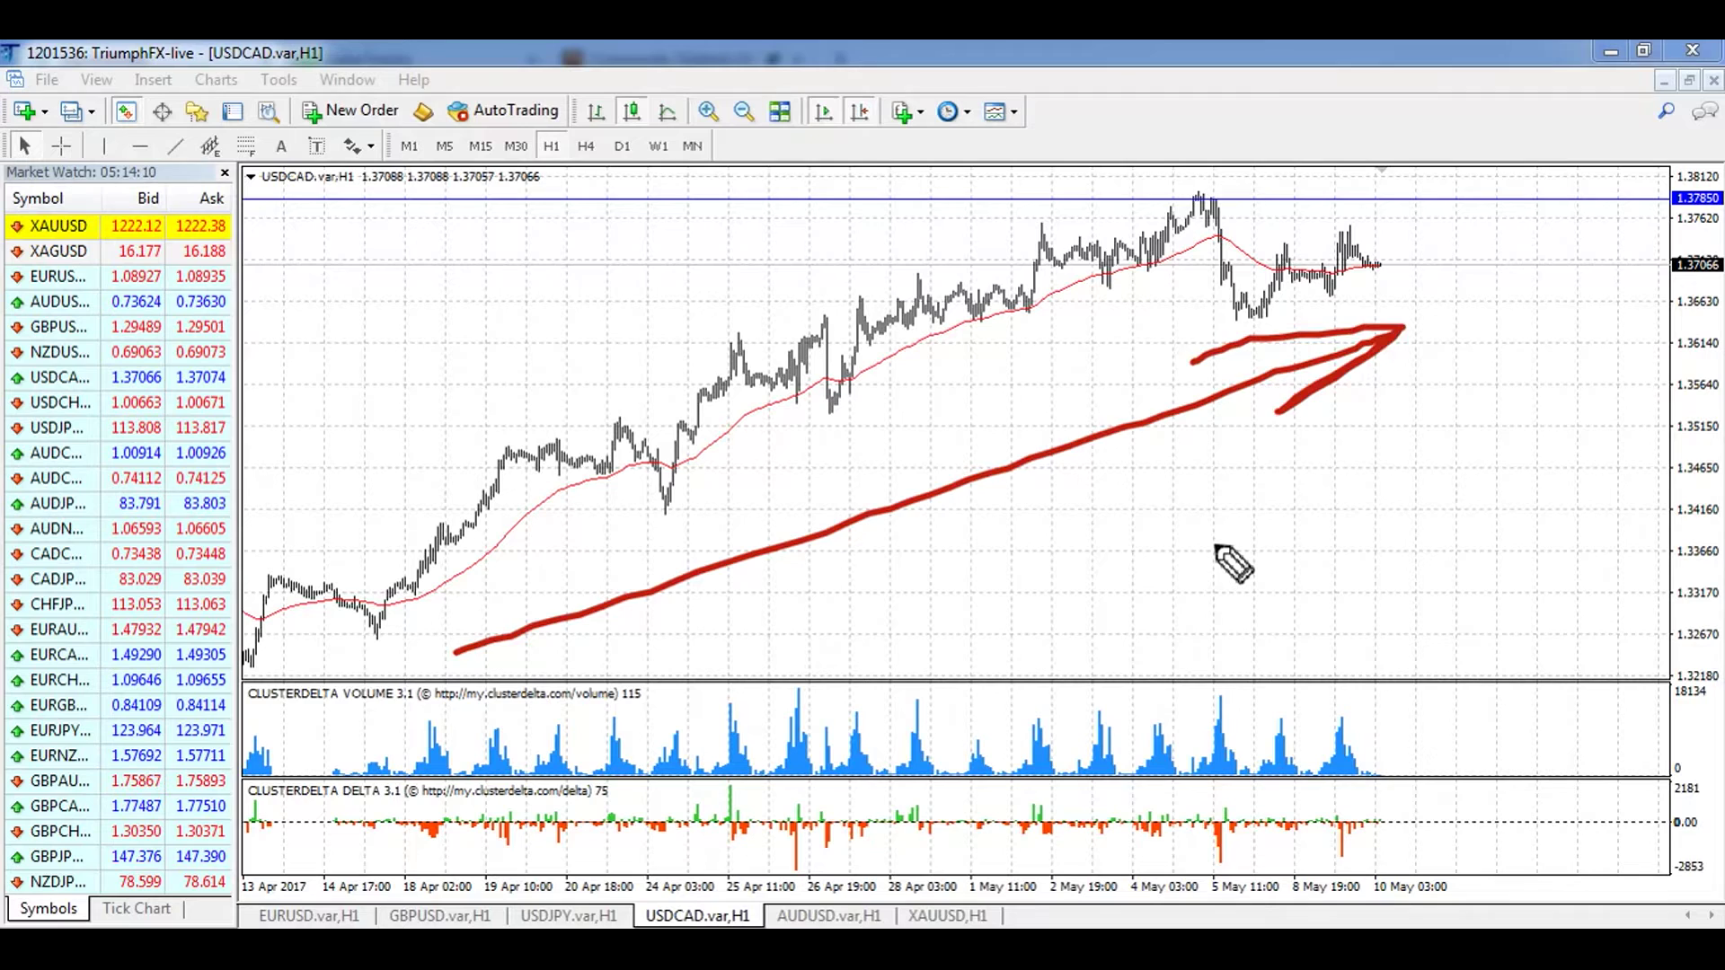
key(Escape)
click(709, 112)
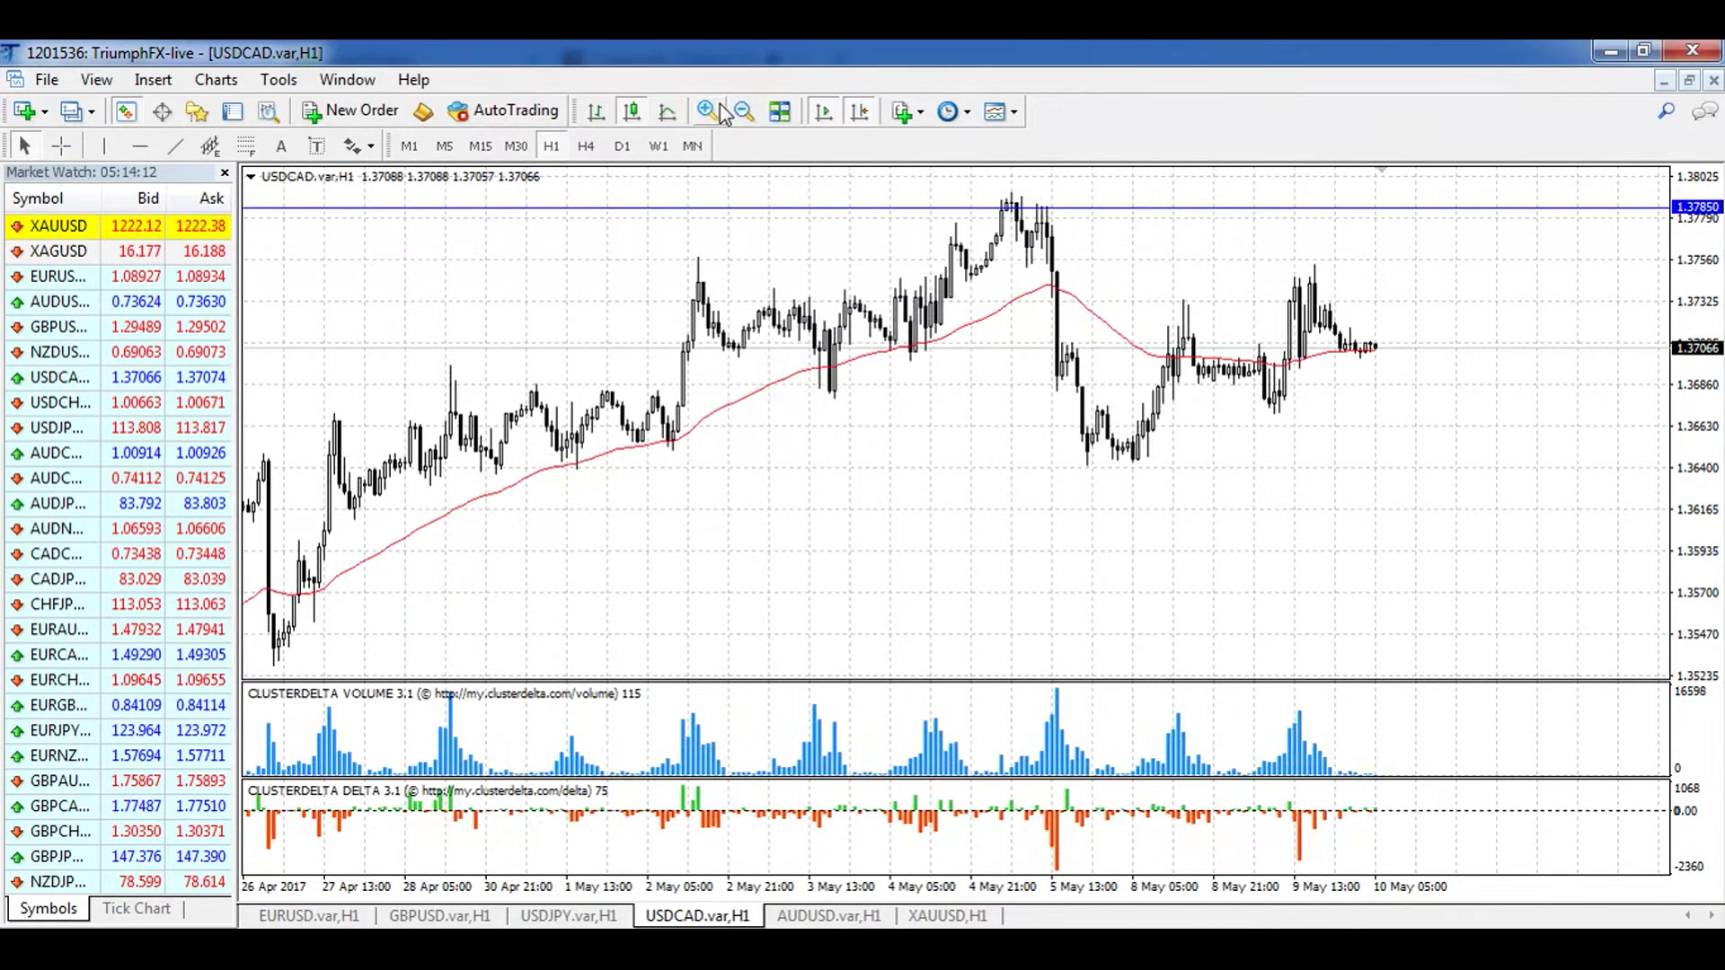
Step: Bring up the AUDUSD H1 chart with its volume and delta indicators
click(811, 917)
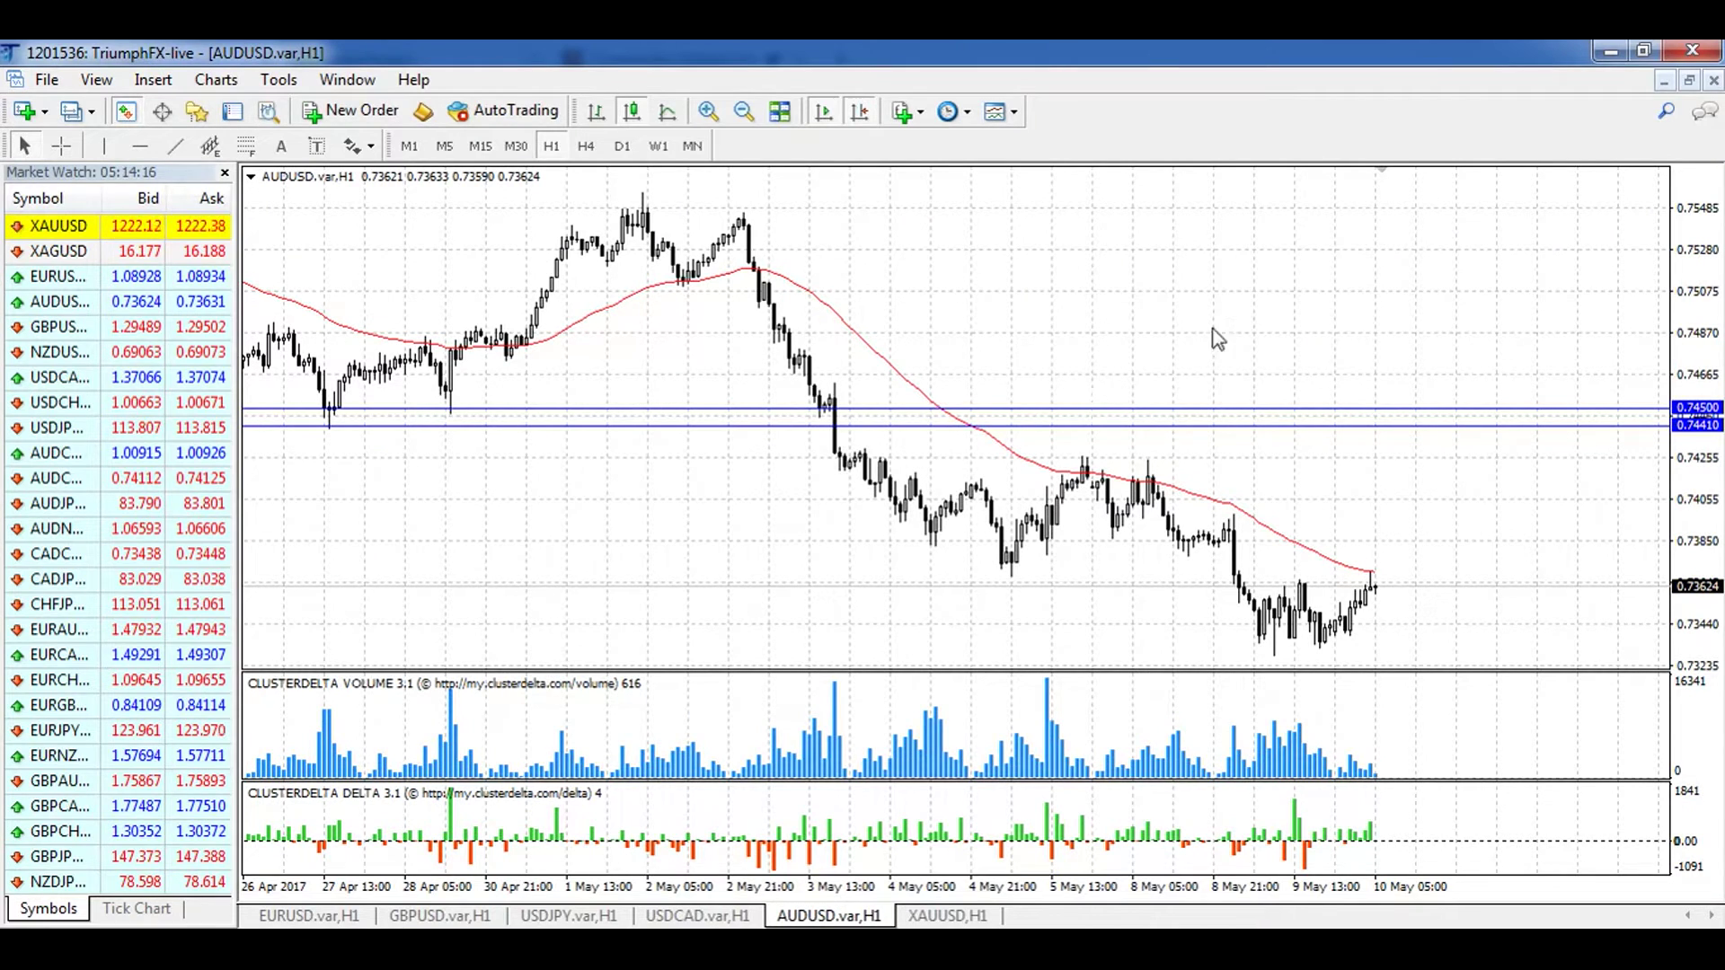
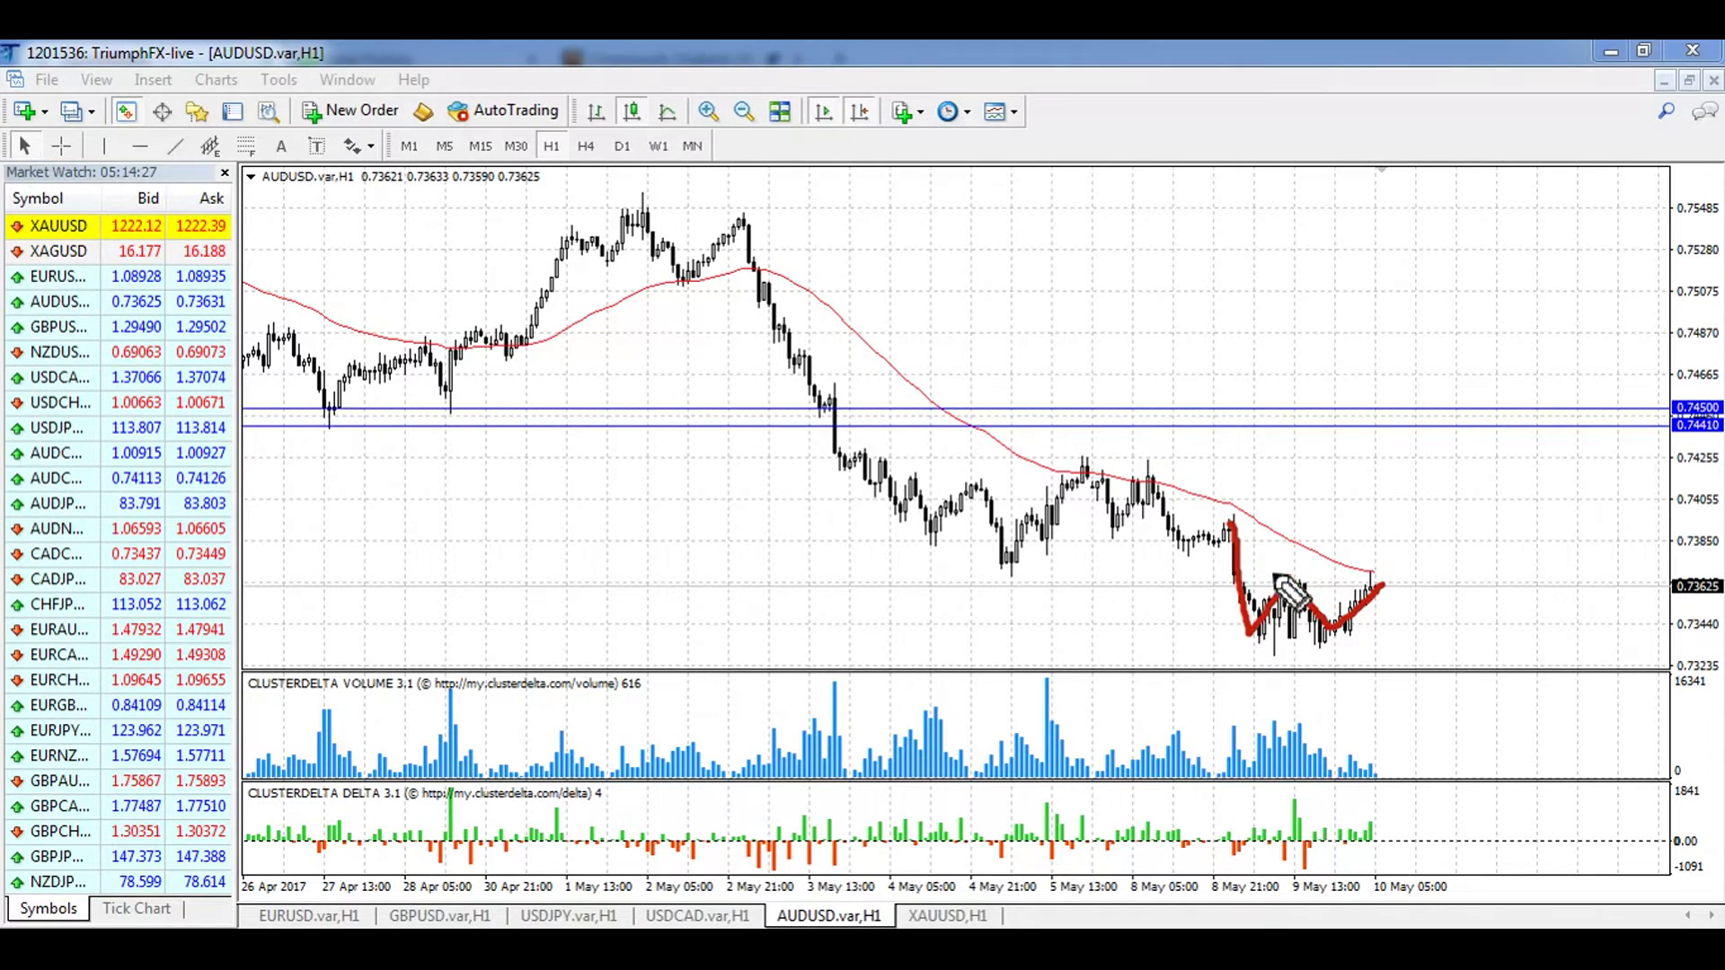
Step: Draw a horizontal line at AUDUSD's early-May low, about 0.737, across to the latest swings, and erase all chart markings
drag(1247, 572, 945, 567)
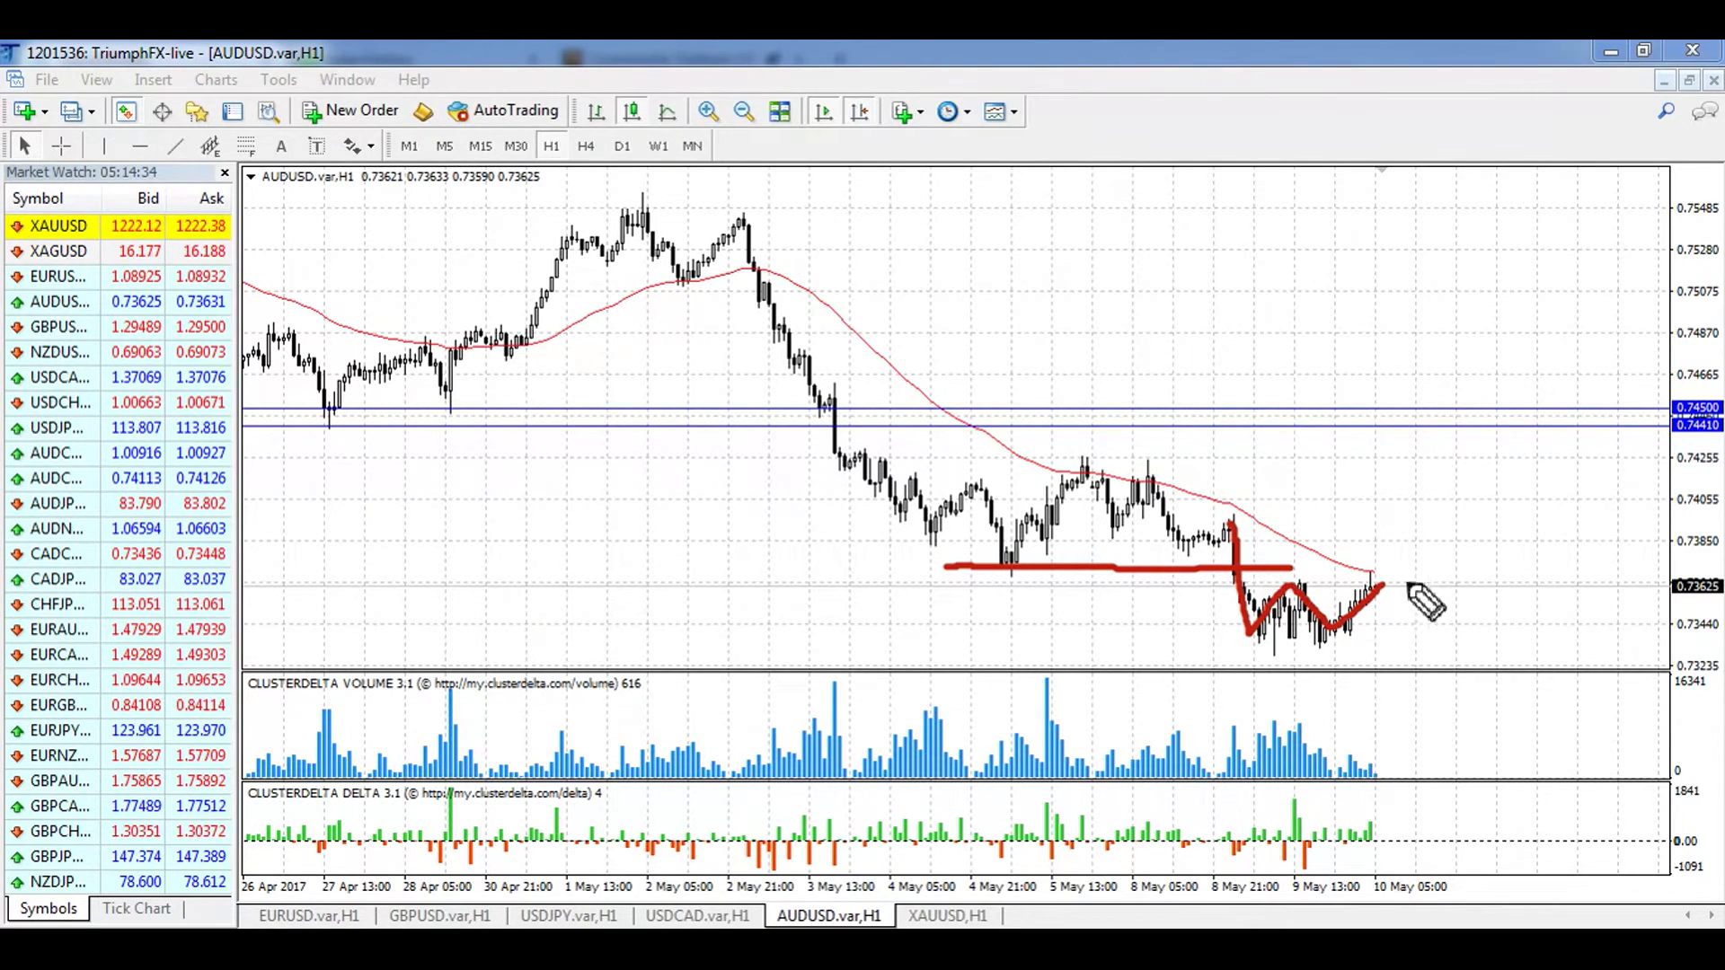
key(e)
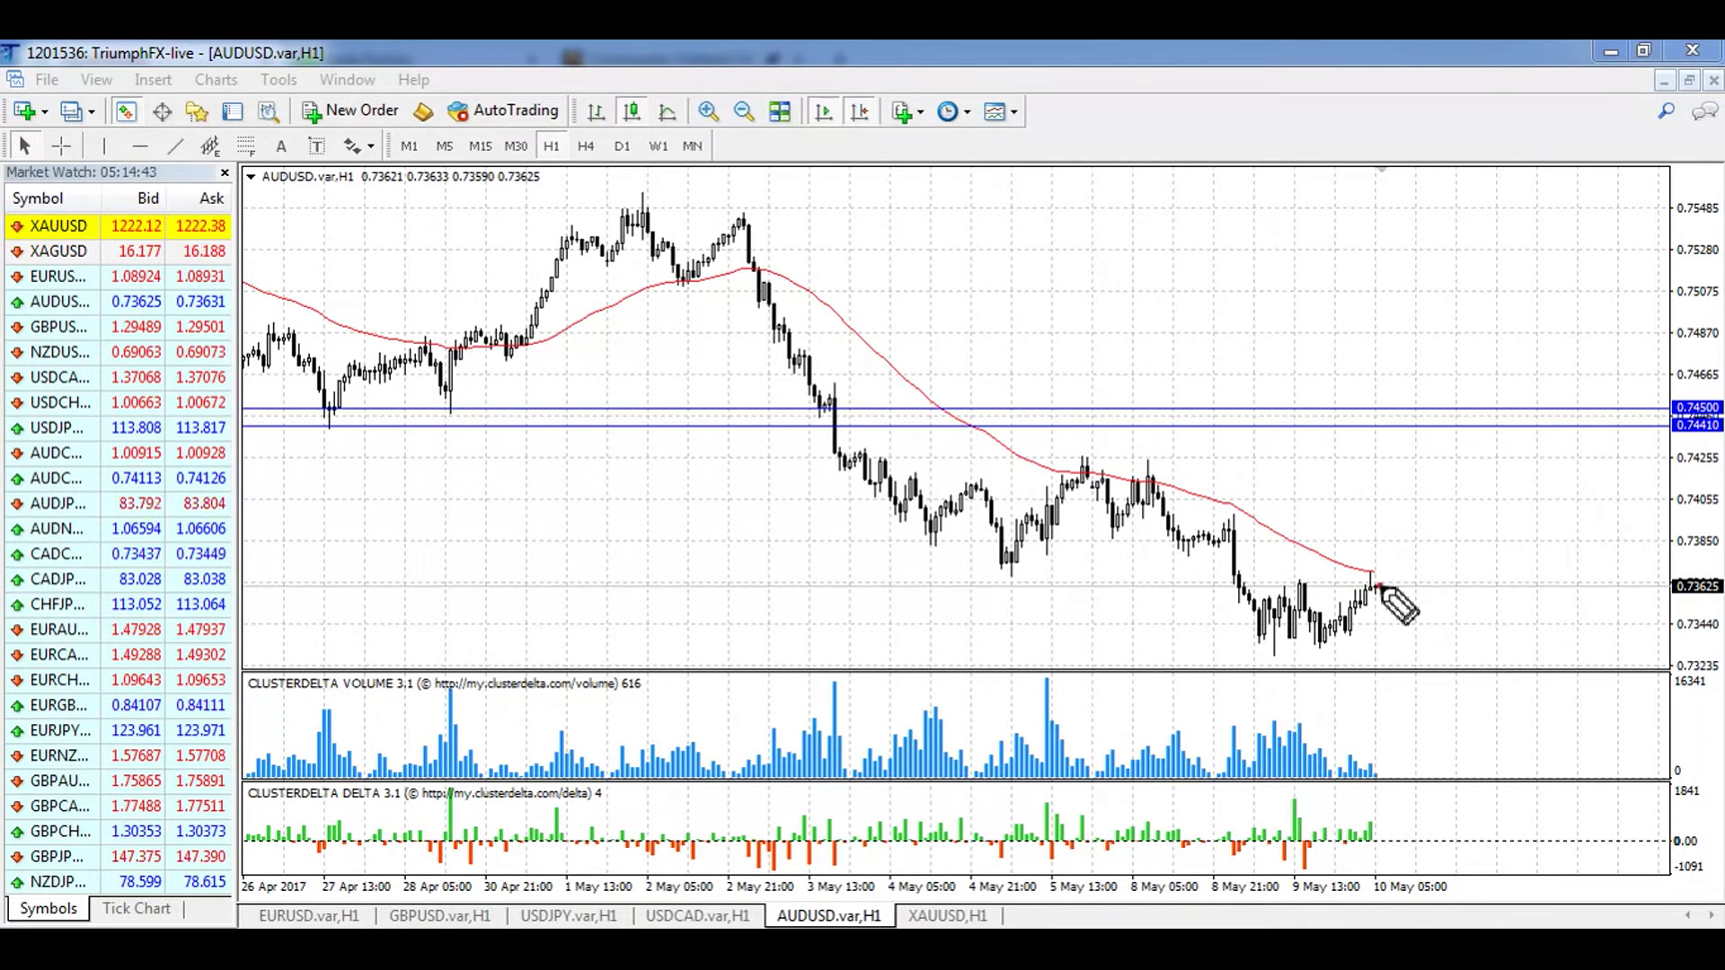
Step: Sketch an AUDUSD false breakout above the moving average, followed by a zigzag down arrow, with two tall volume bars below
mouse_move(1391, 576)
mouse_down()
mouse_move(1409, 548)
mouse_move(1437, 623)
mouse_move(1457, 594)
mouse_move(1489, 656)
mouse_move(1518, 660)
mouse_move(1523, 626)
mouse_up()
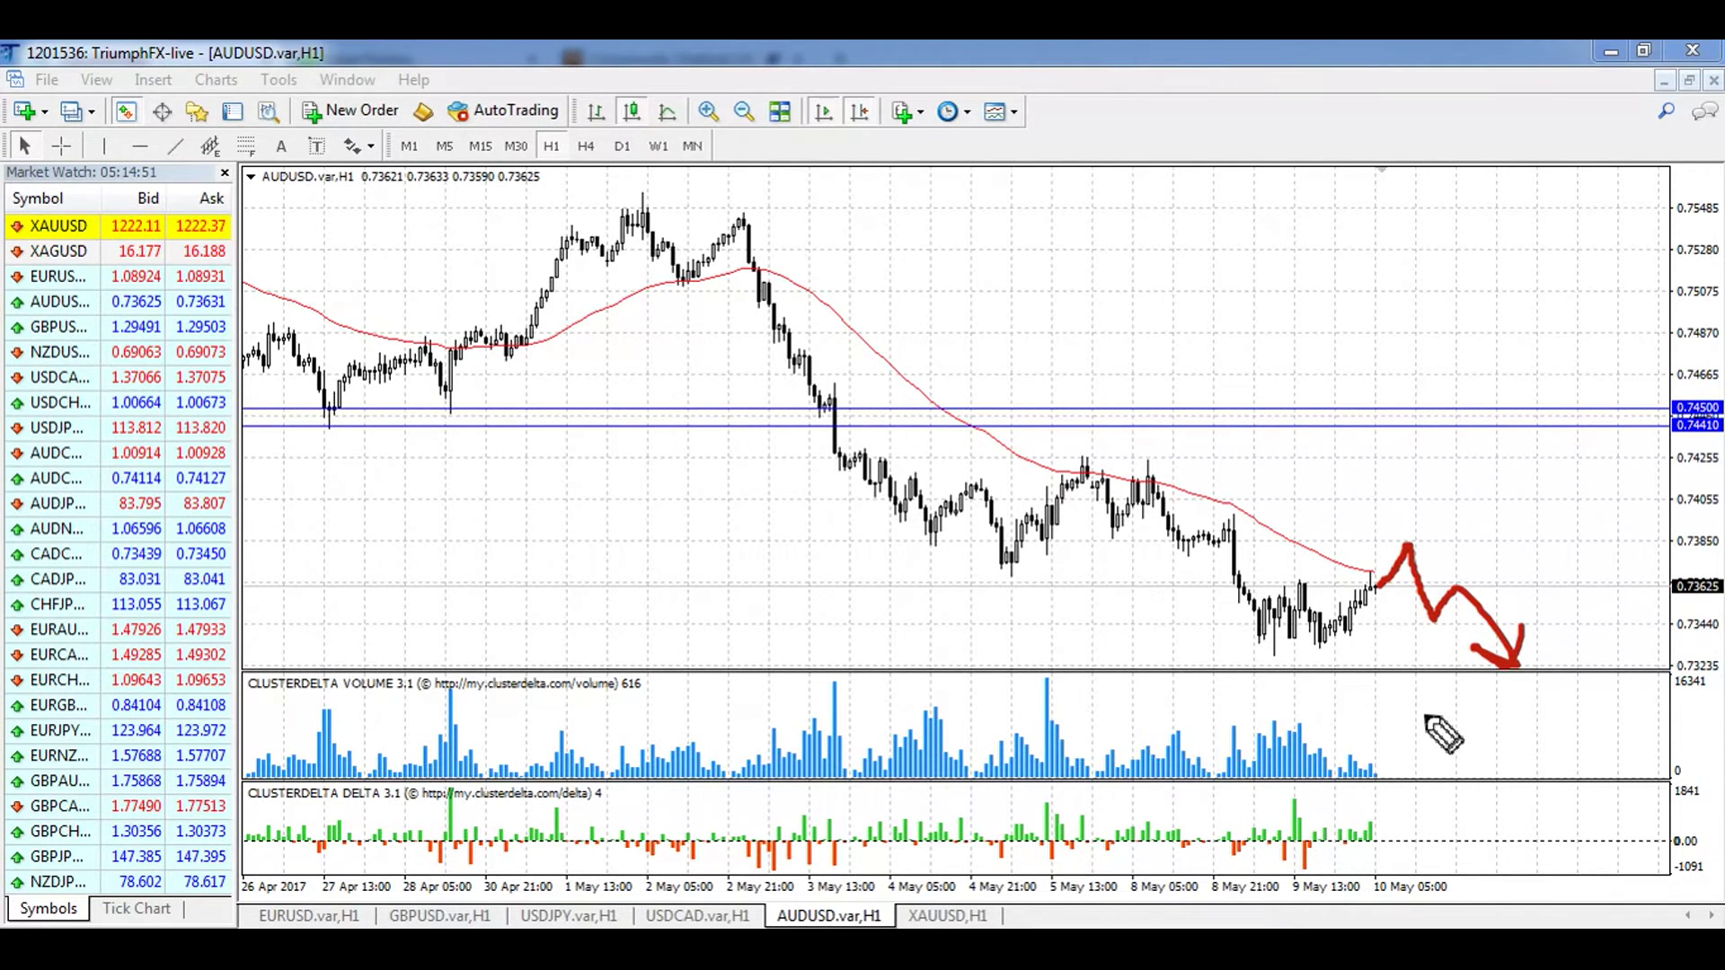
drag(1426, 694, 1426, 778)
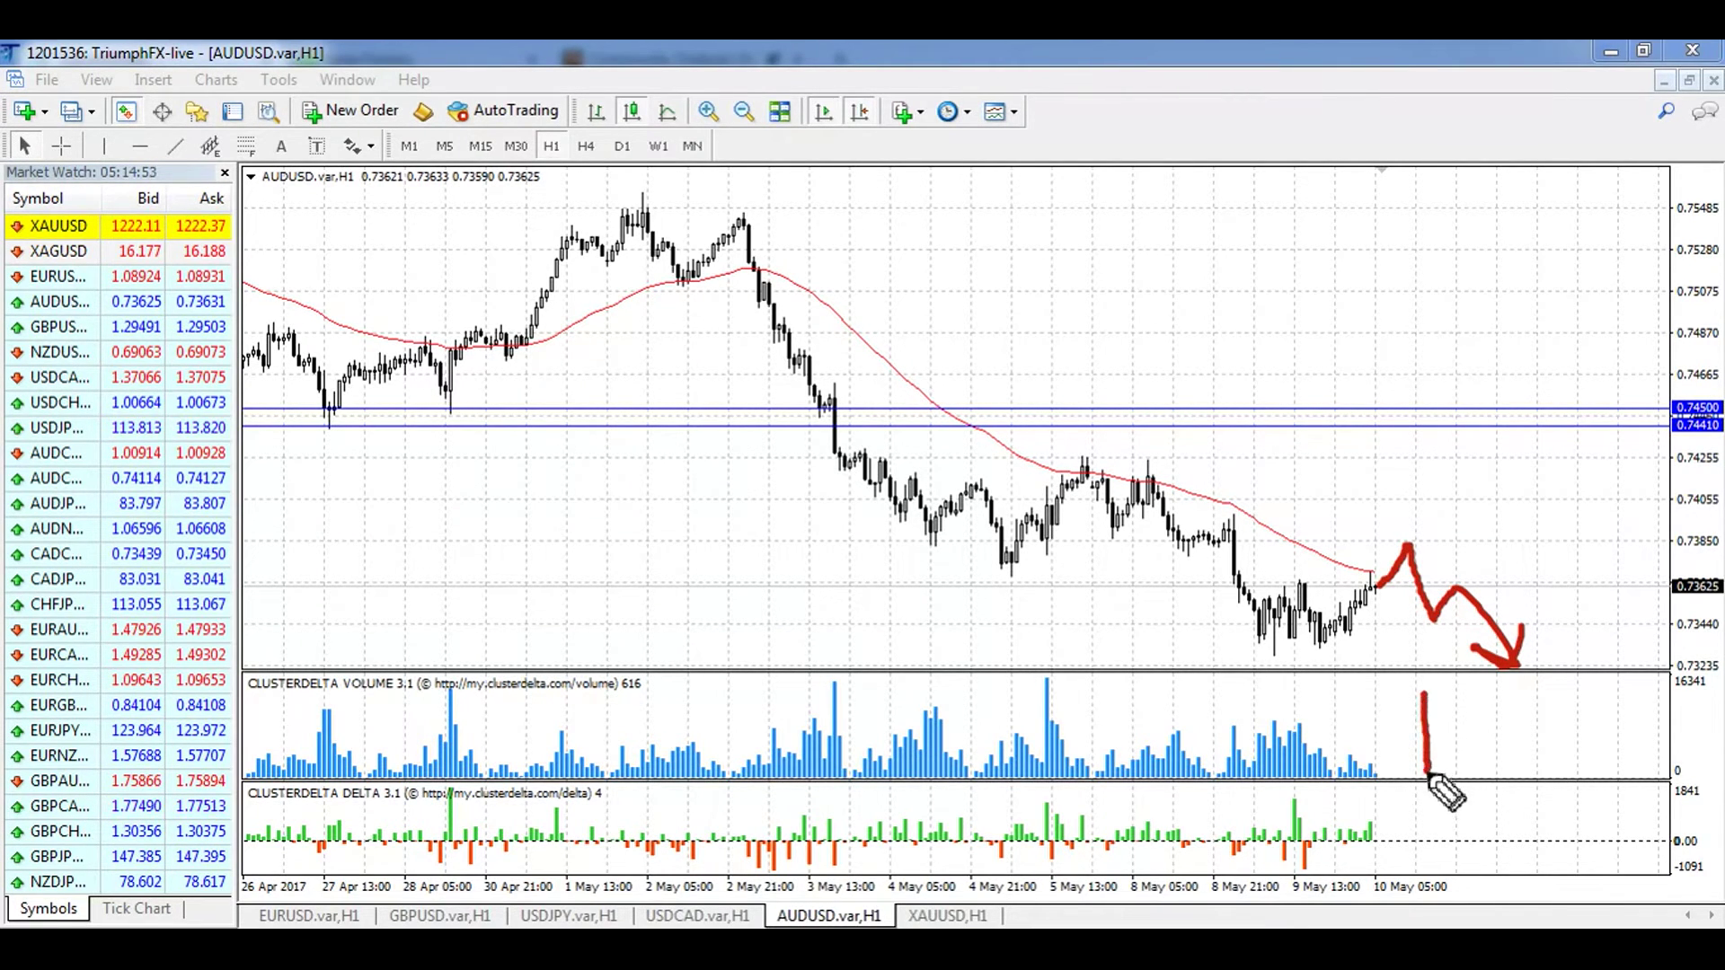
drag(1435, 709, 1435, 779)
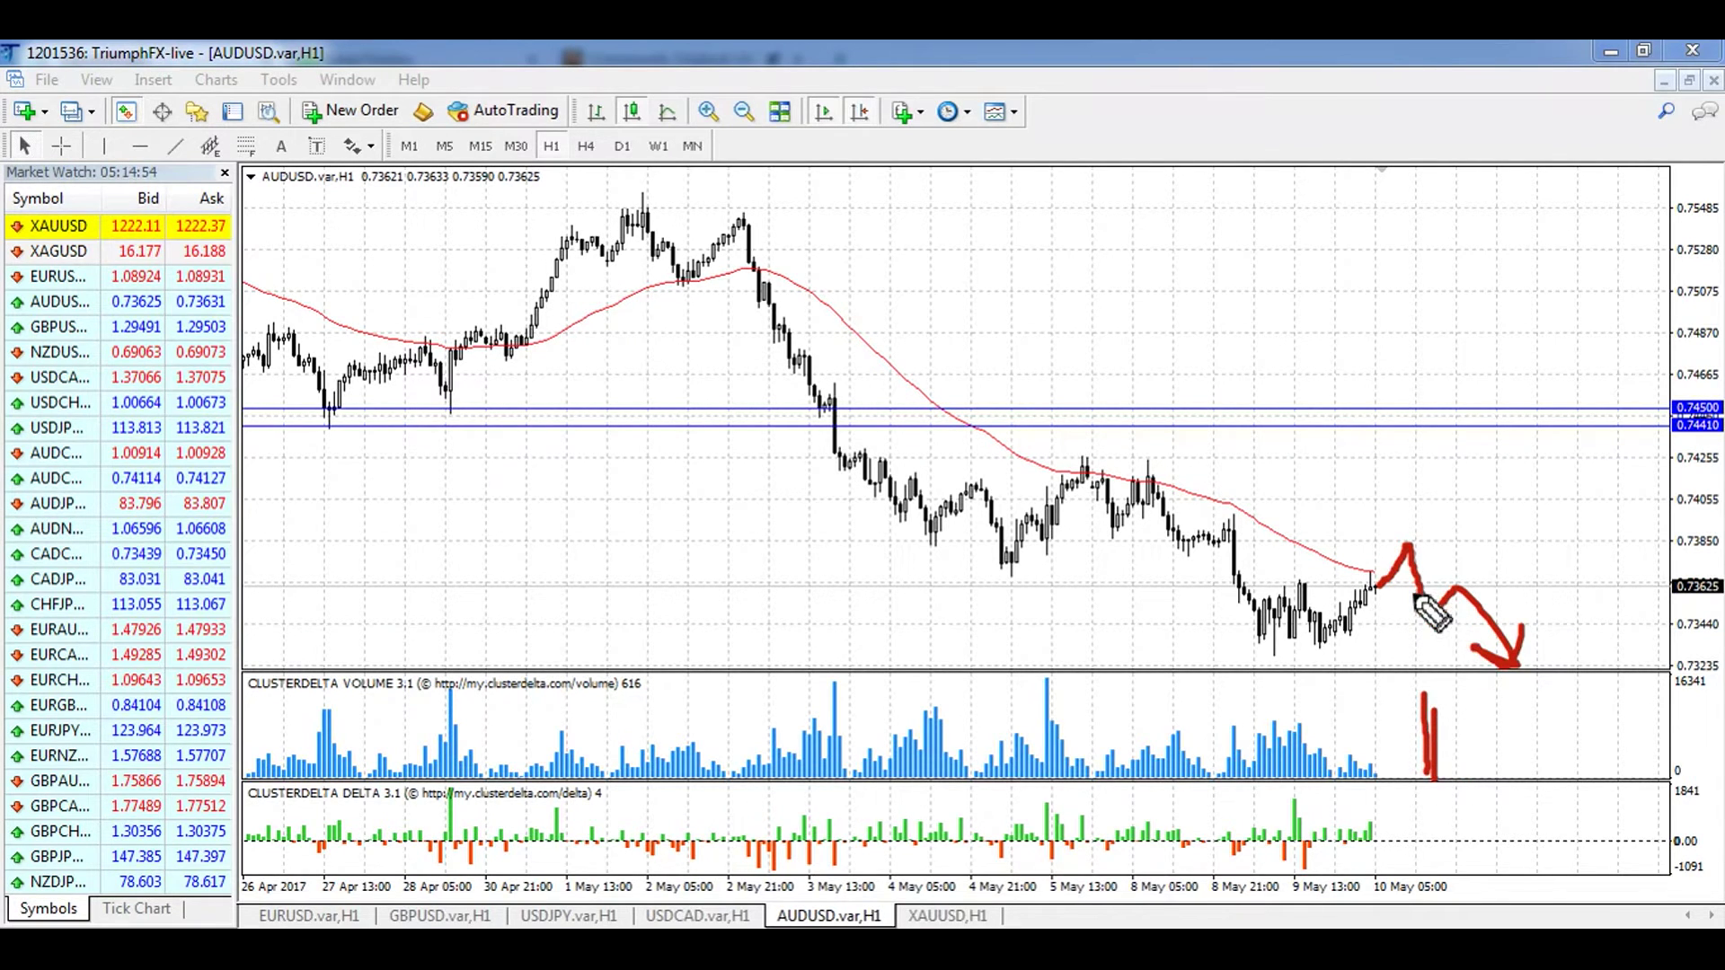
Step: Mark AUDUSD levels at about 0.736 and 0.740, add a third volume bar, retrace the spike and reversal, and erase the sketch
drag(1396, 584, 1442, 582)
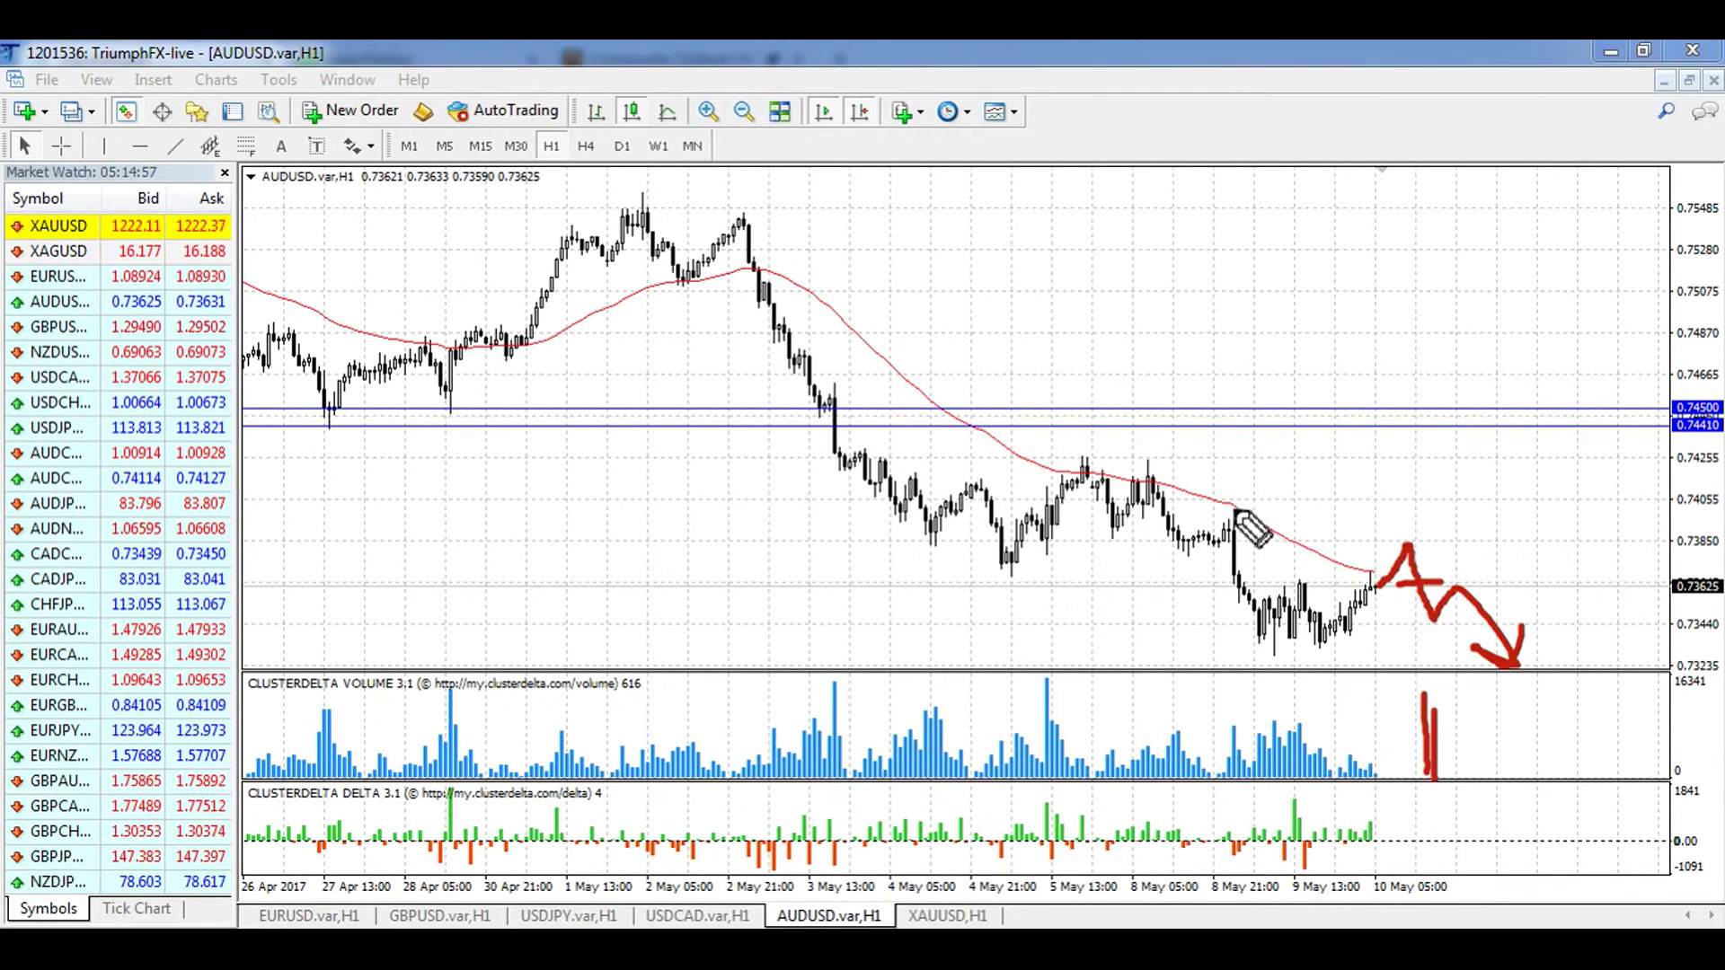
drag(1369, 512, 1454, 512)
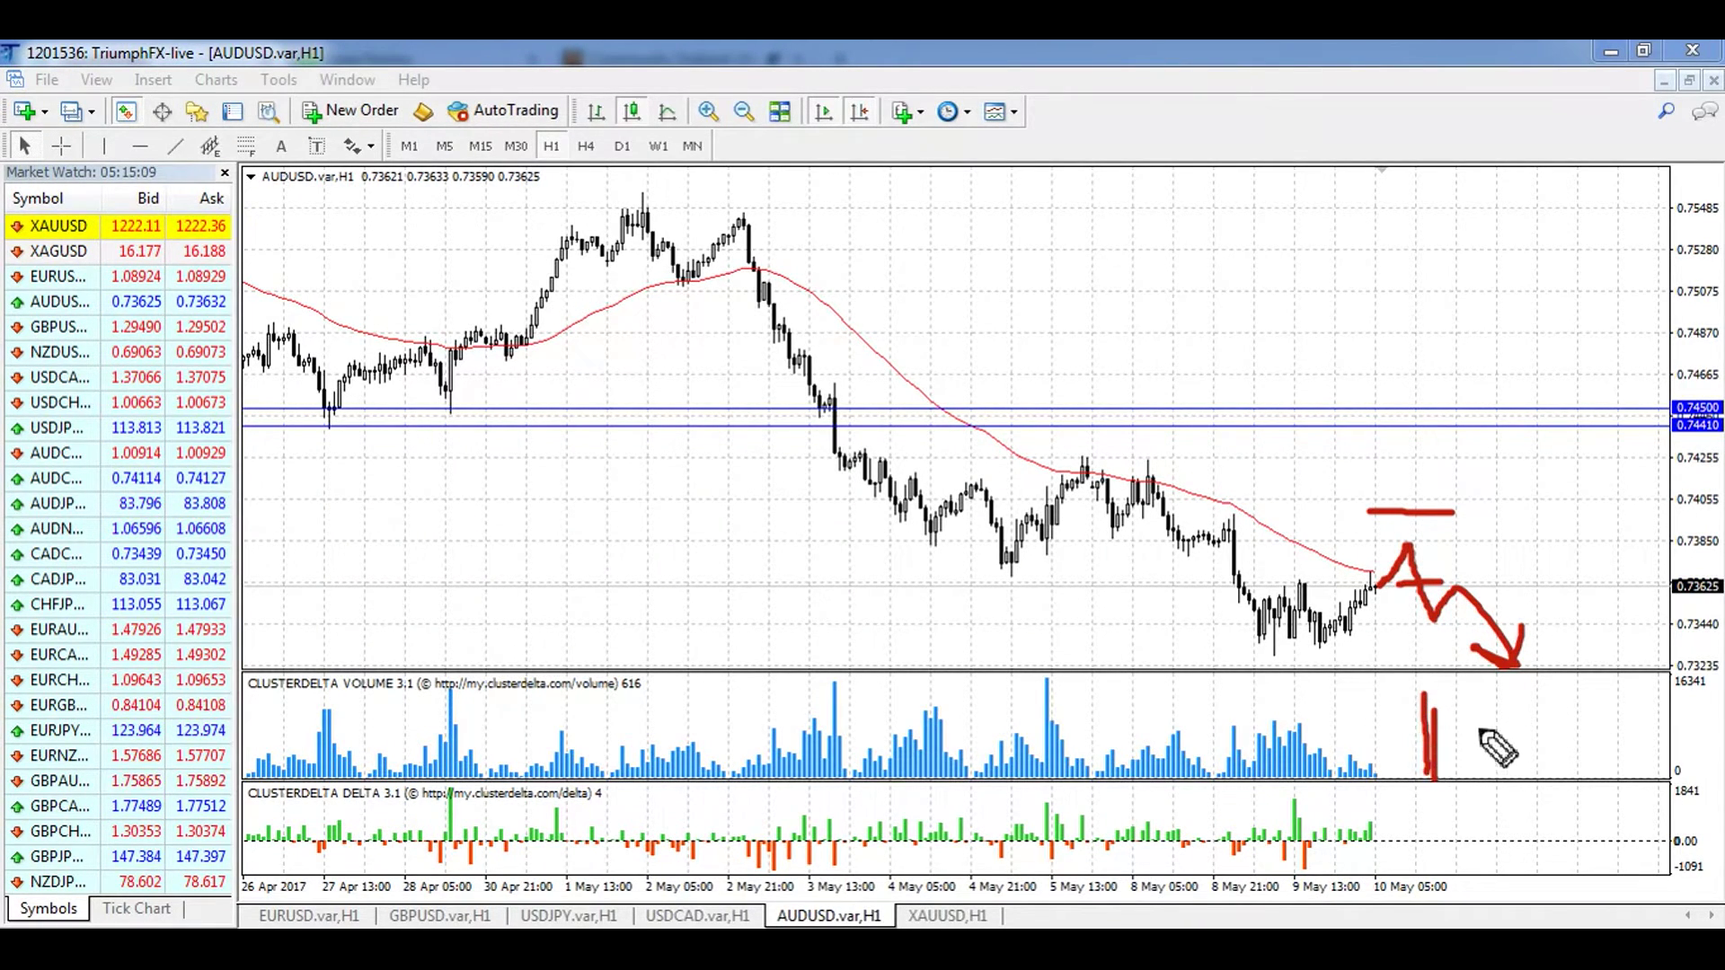
drag(1446, 714, 1447, 771)
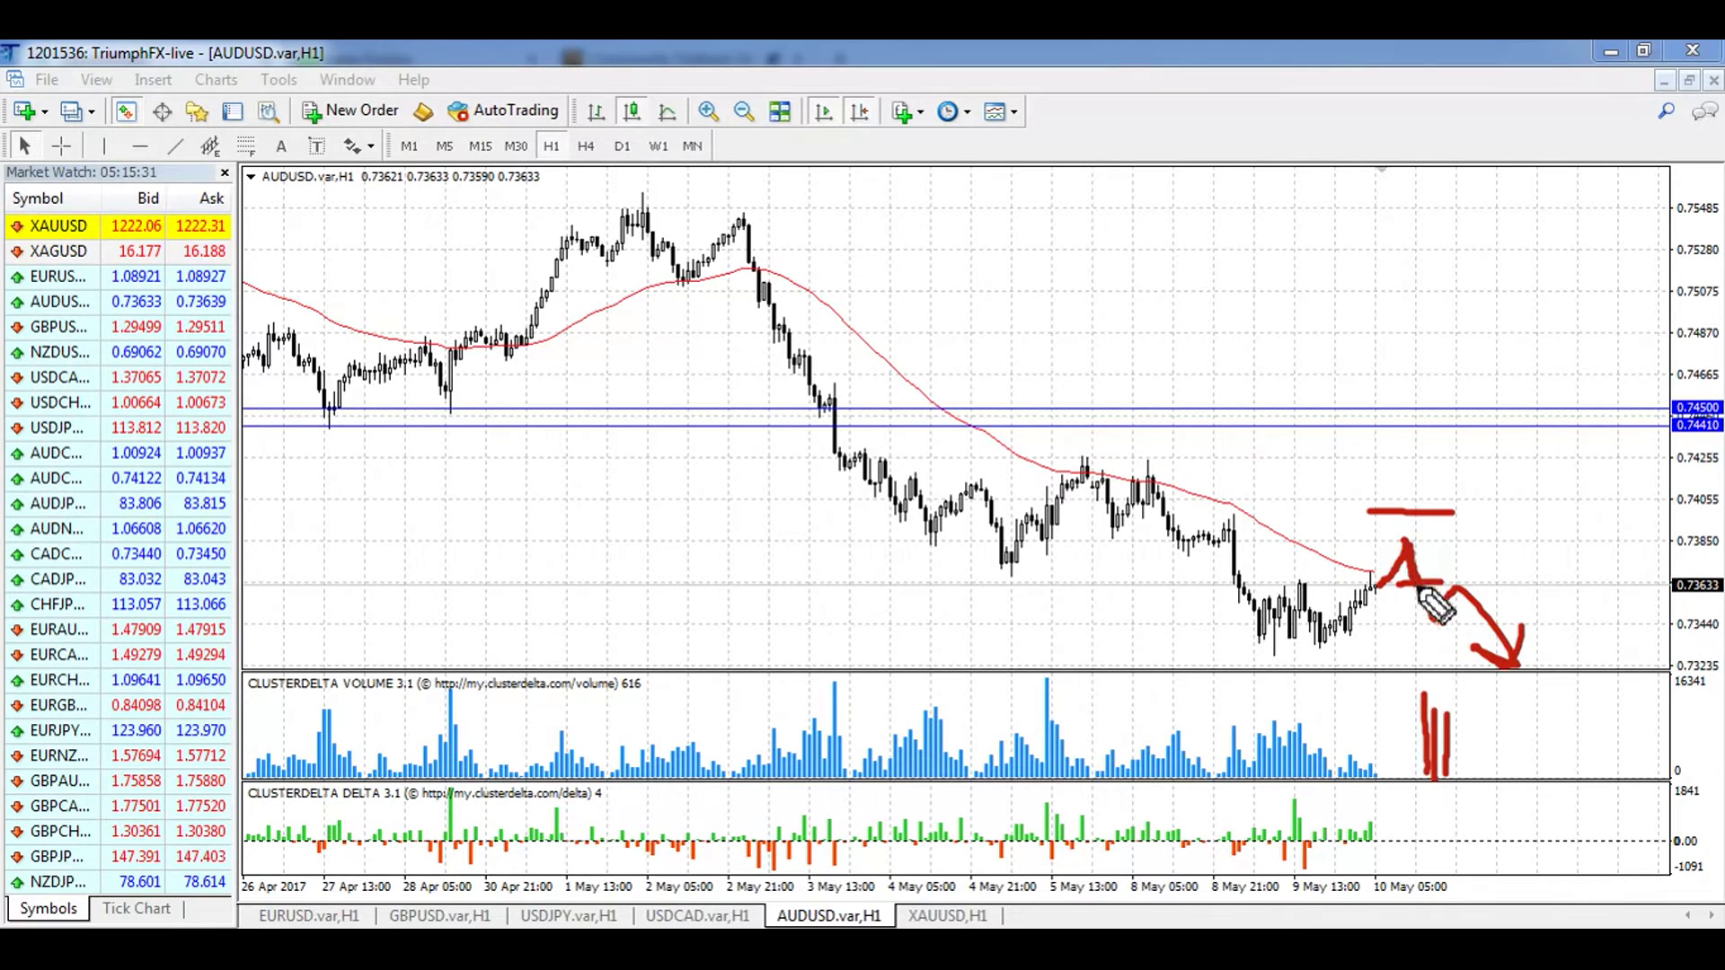
mouse_move(1404, 544)
mouse_down()
mouse_move(1384, 566)
mouse_move(1398, 556)
mouse_move(1430, 621)
mouse_up()
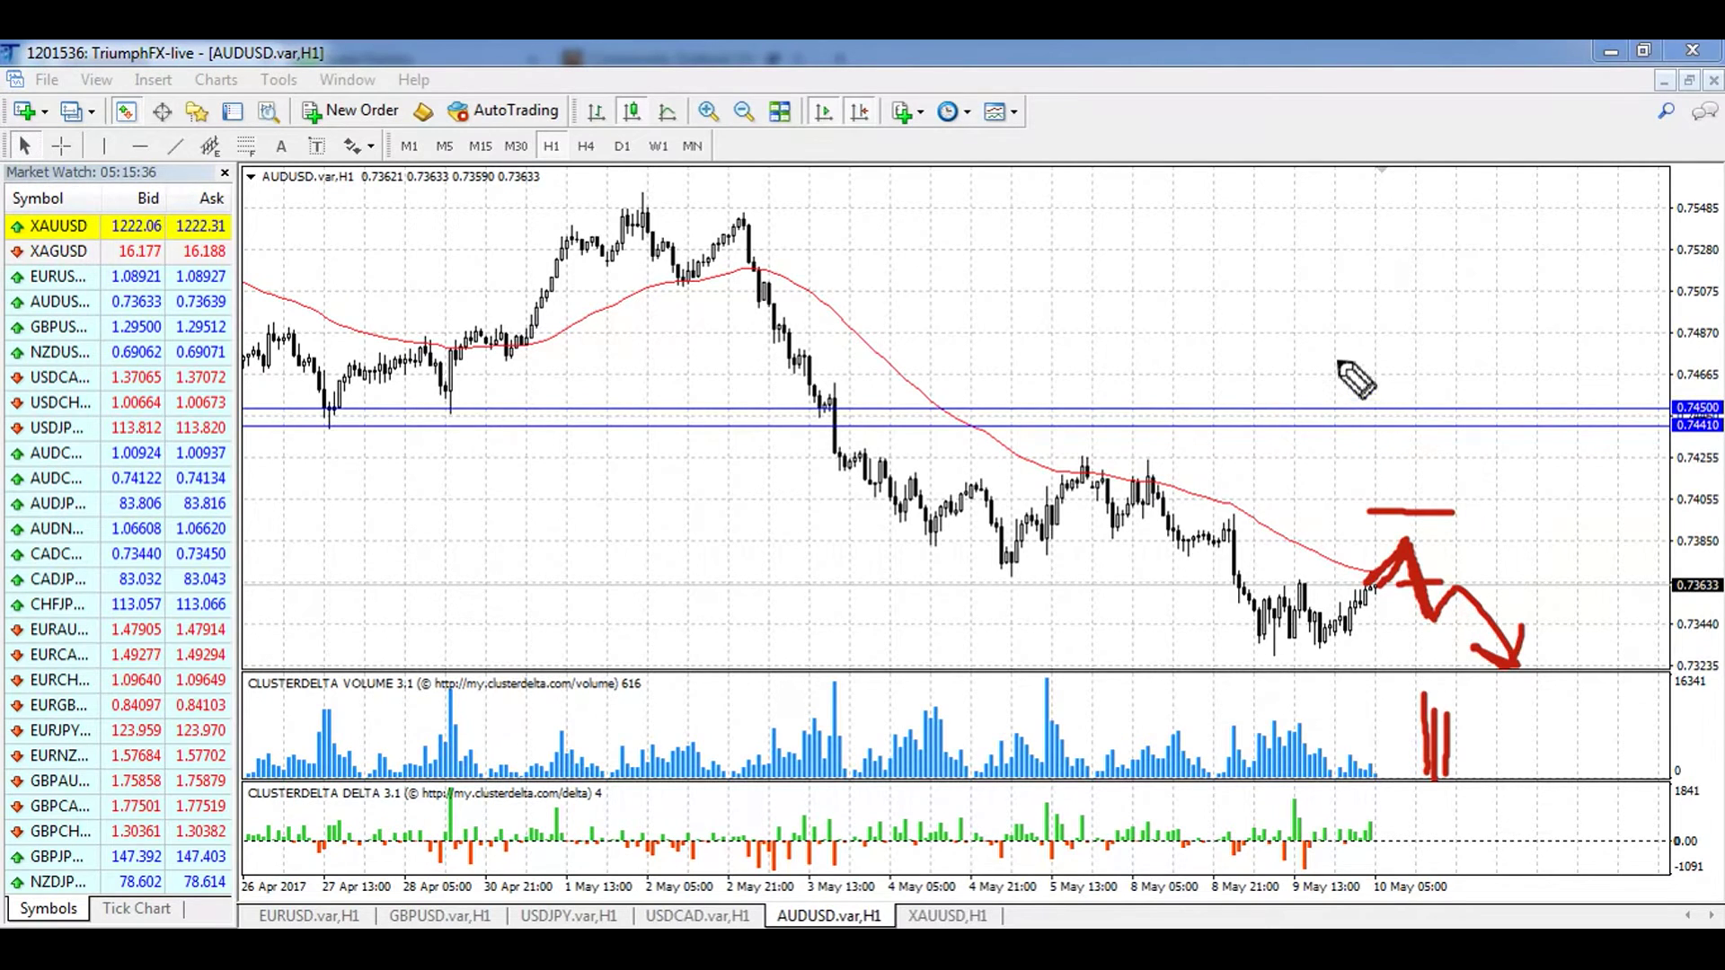
key(e)
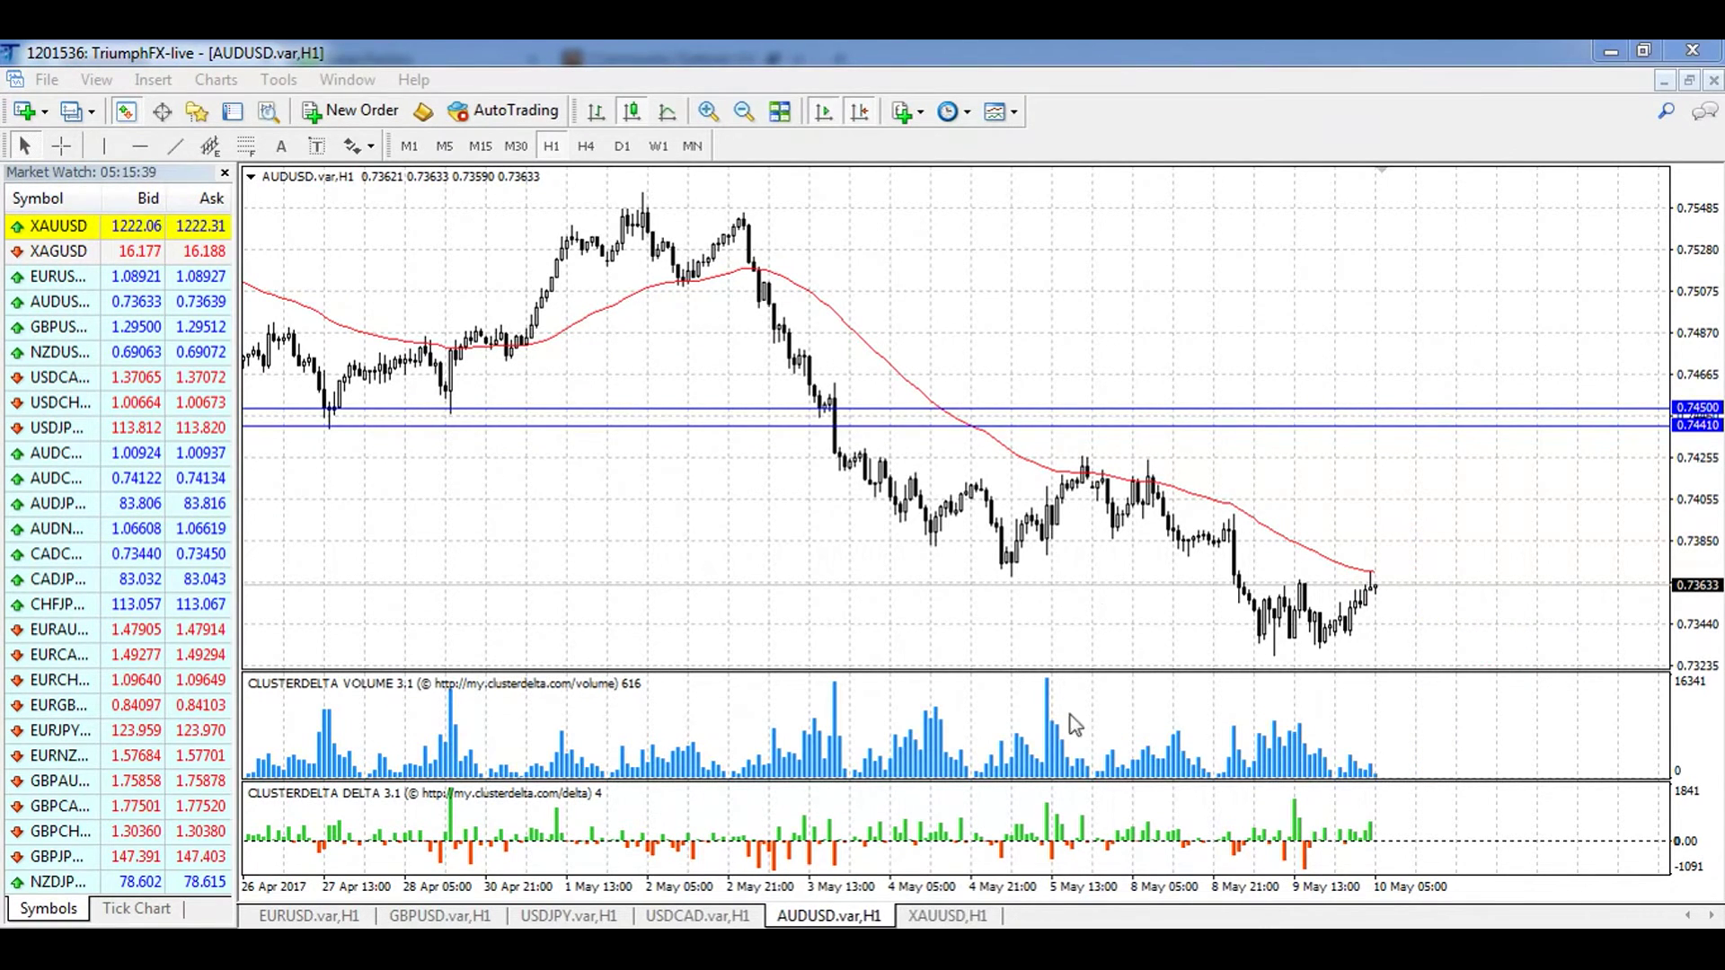
Step: On the XAUUSD H1 chart, bracket 1229.10 and 1226.00, trace the latest drop and rebound, box the recent volume, and erase the markings
click(970, 915)
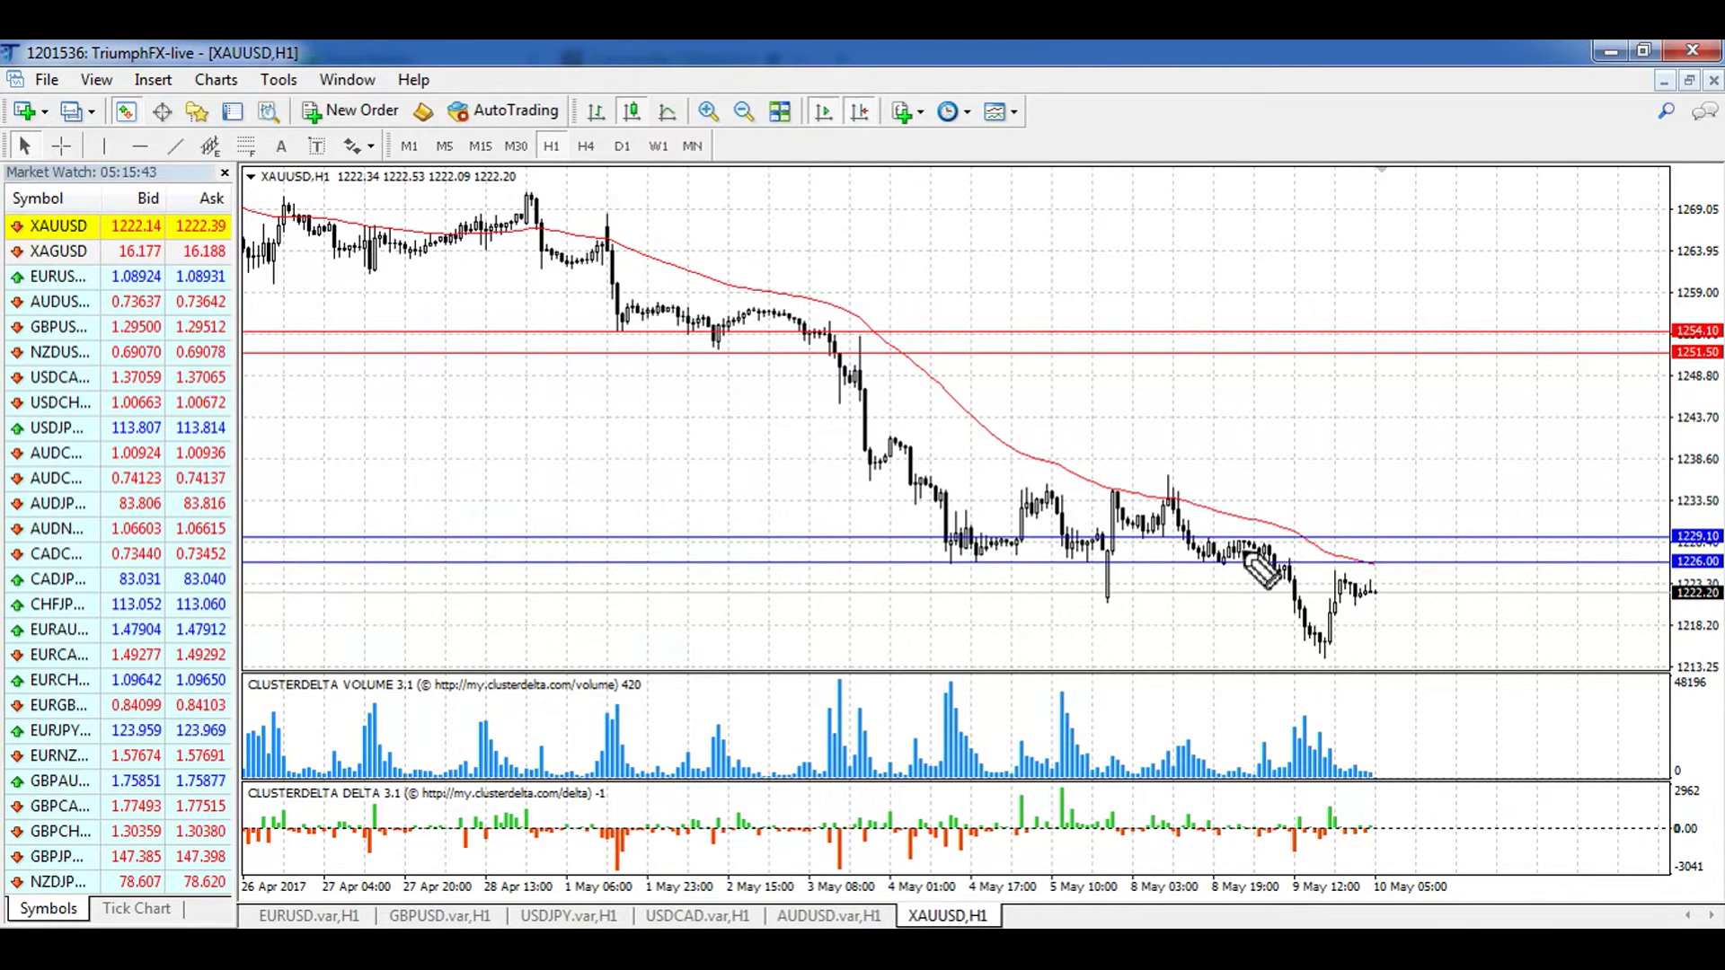
mouse_move(1631, 501)
mouse_down()
mouse_move(1661, 575)
mouse_move(1723, 575)
mouse_up()
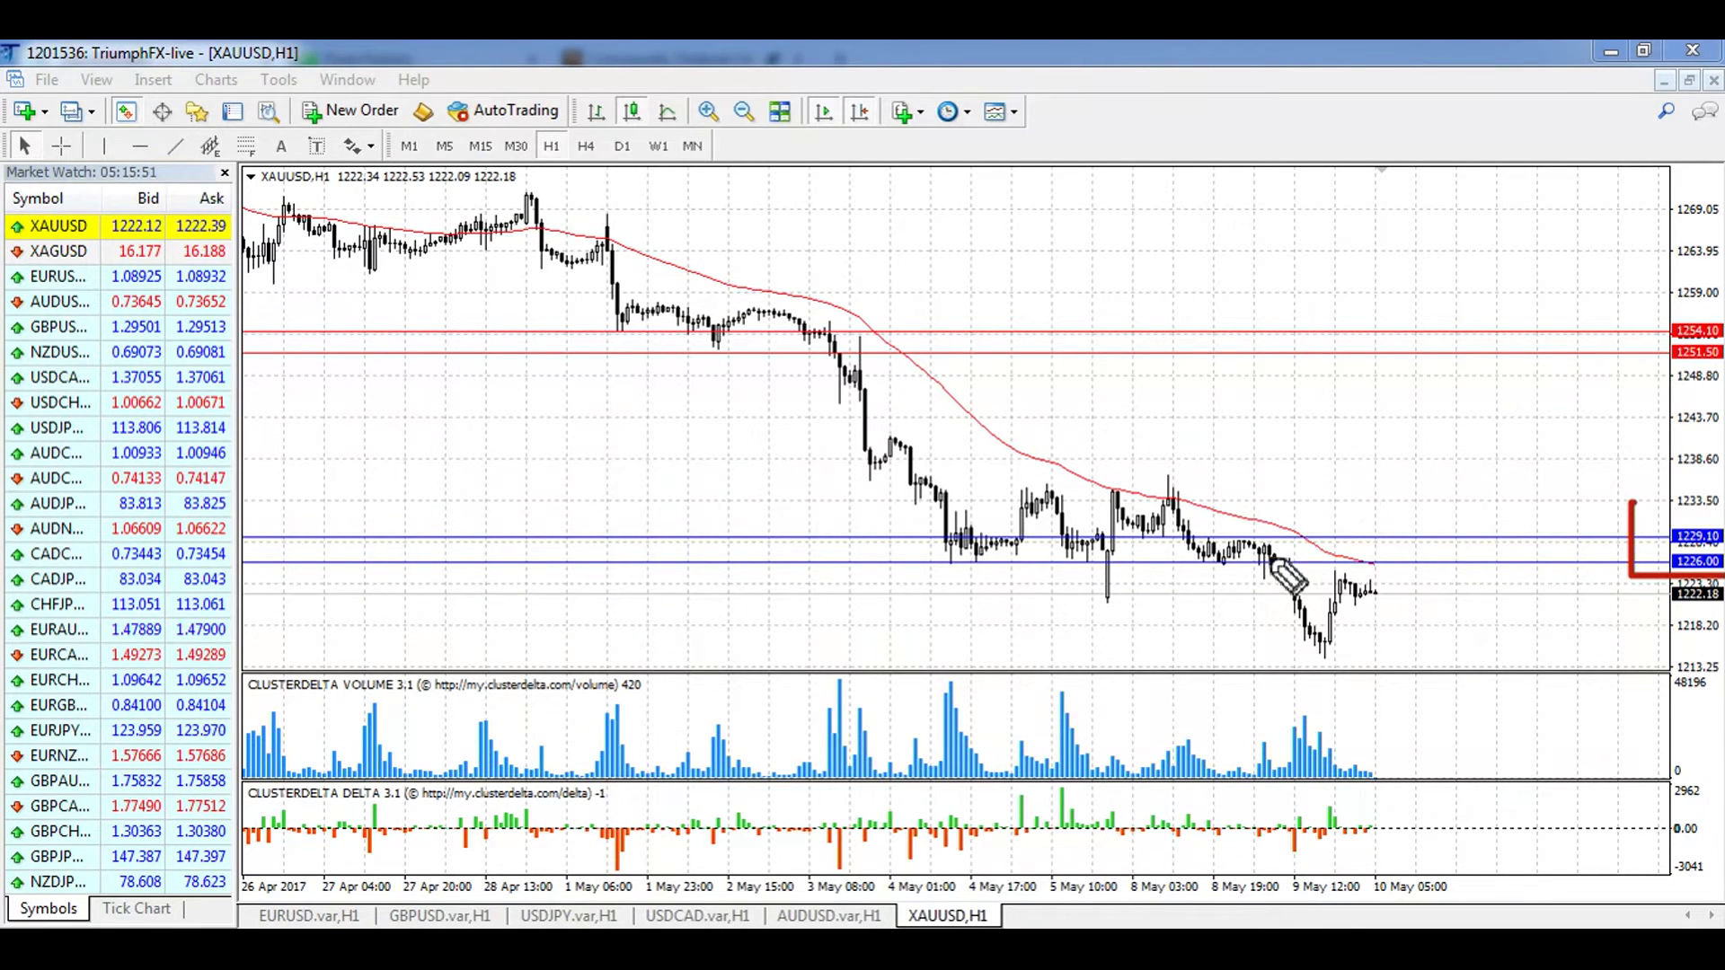
mouse_move(1257, 544)
mouse_down()
mouse_move(1325, 642)
mouse_move(1363, 593)
mouse_up()
mouse_move(1381, 732)
mouse_down()
mouse_move(1328, 727)
mouse_move(1318, 783)
mouse_move(1406, 787)
mouse_move(1364, 728)
mouse_up()
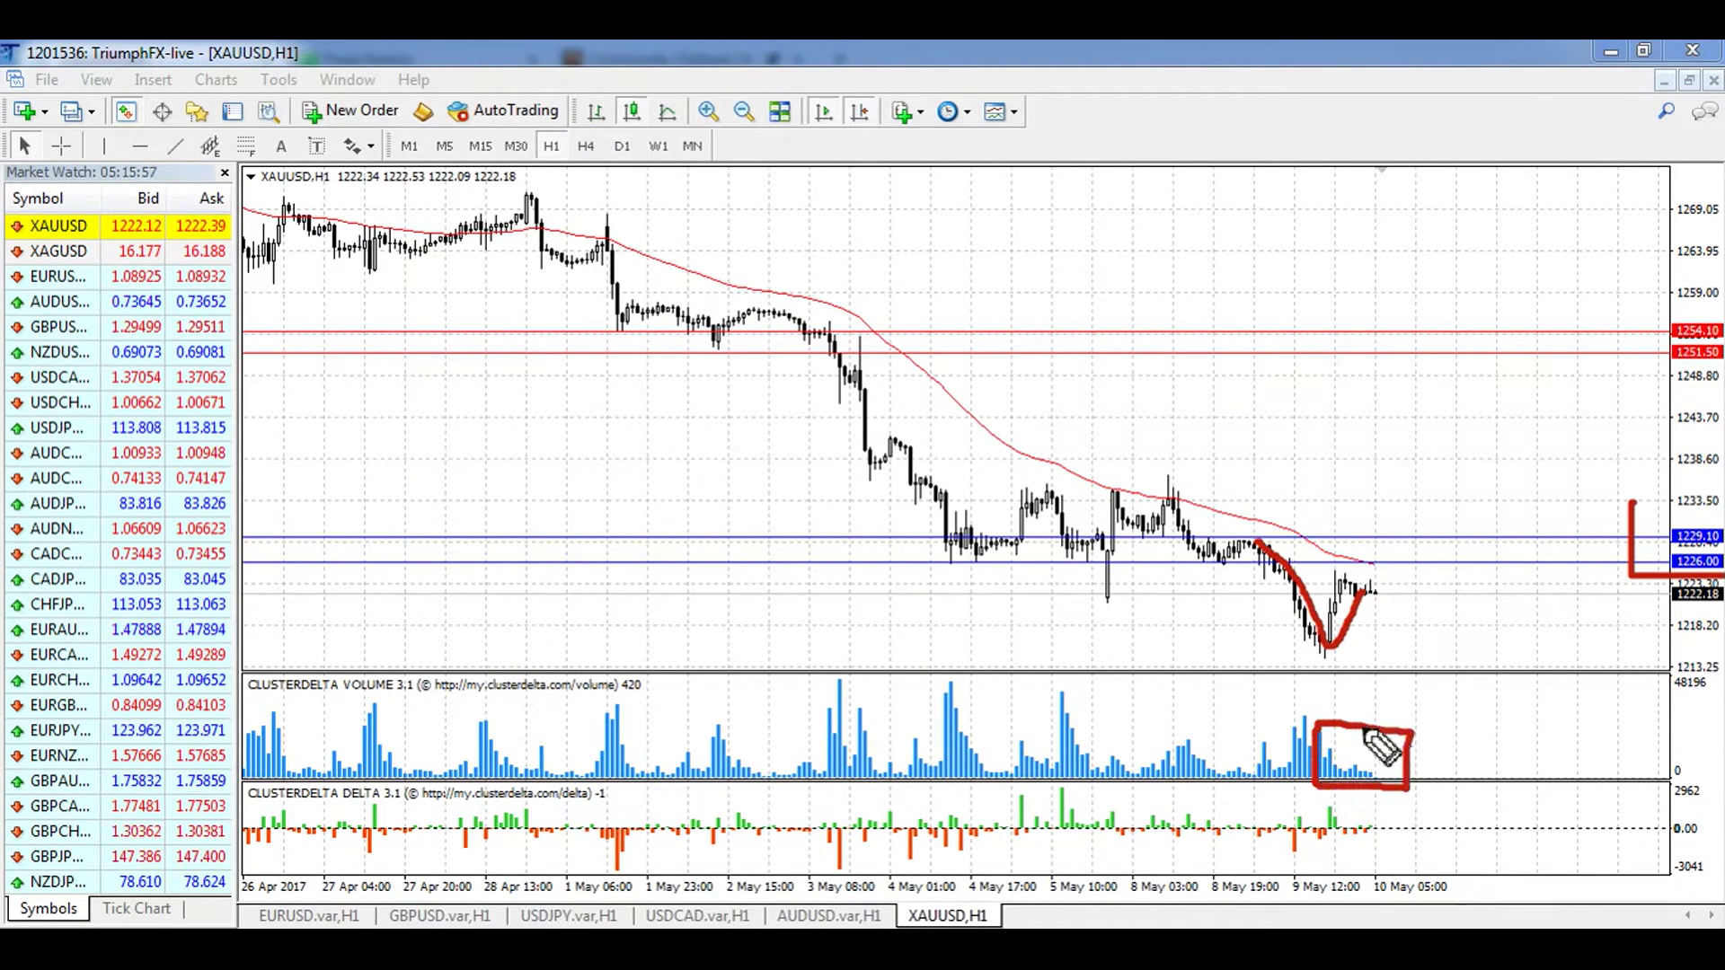
key(e)
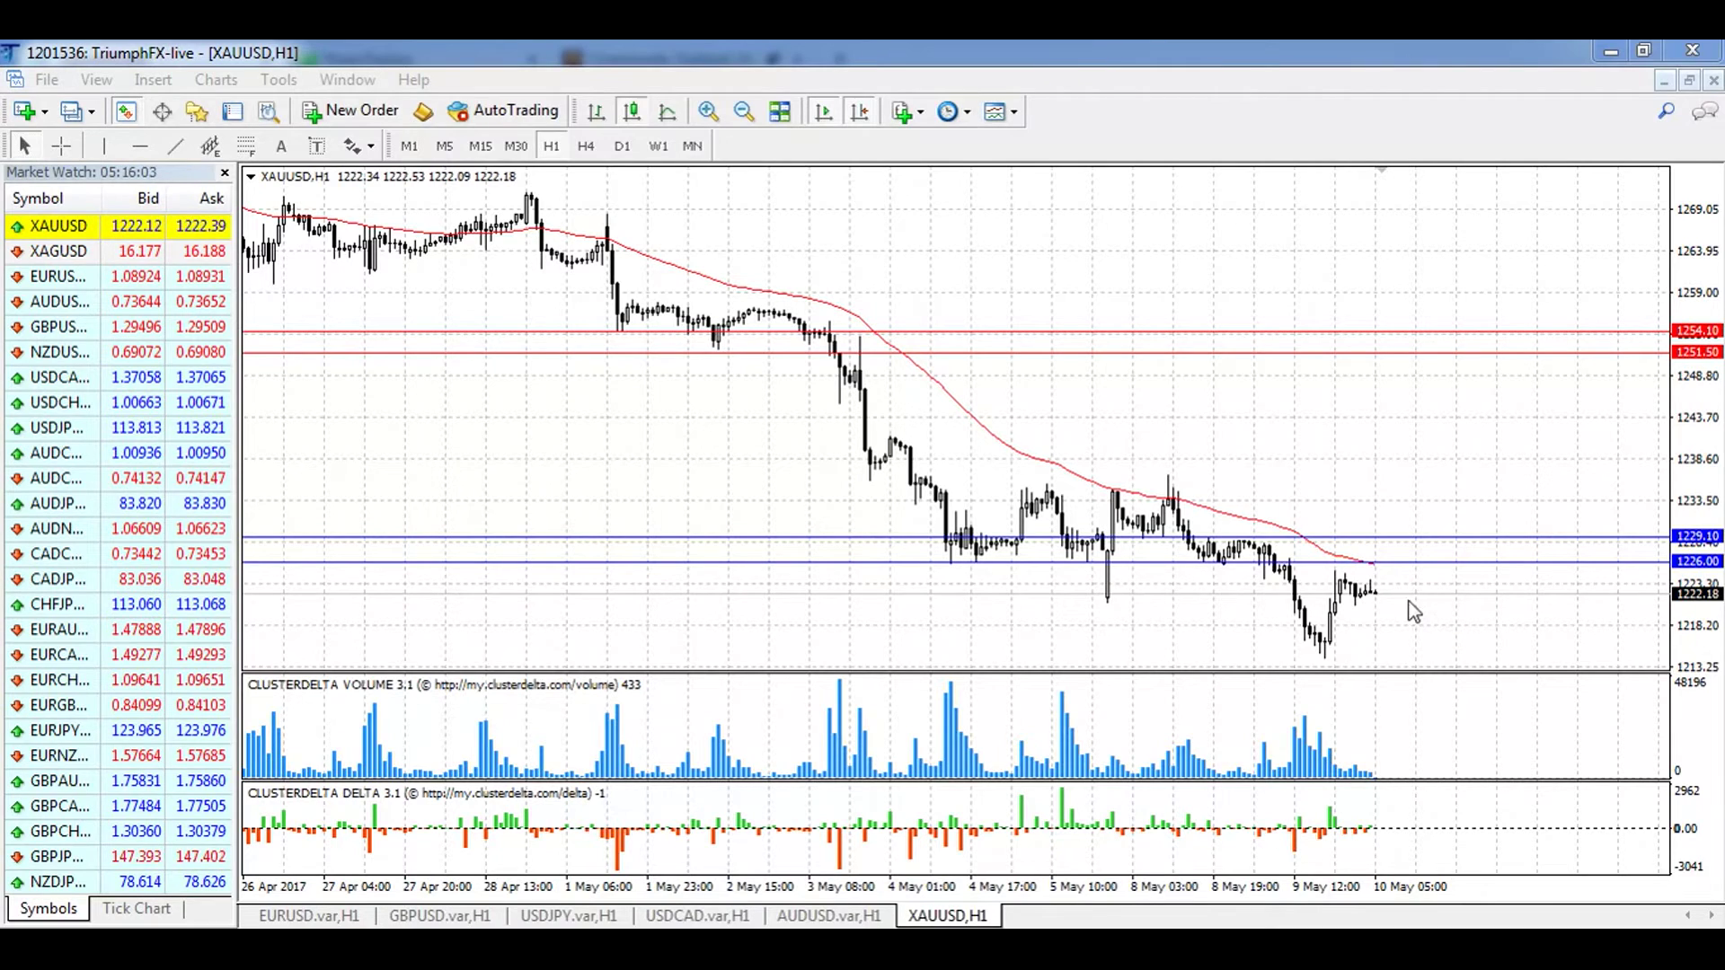
Step: Switch to Signals4Deals, bring up the QGC 60-minute gold chart, and close the 6E 1440-minute chart
click(413, 943)
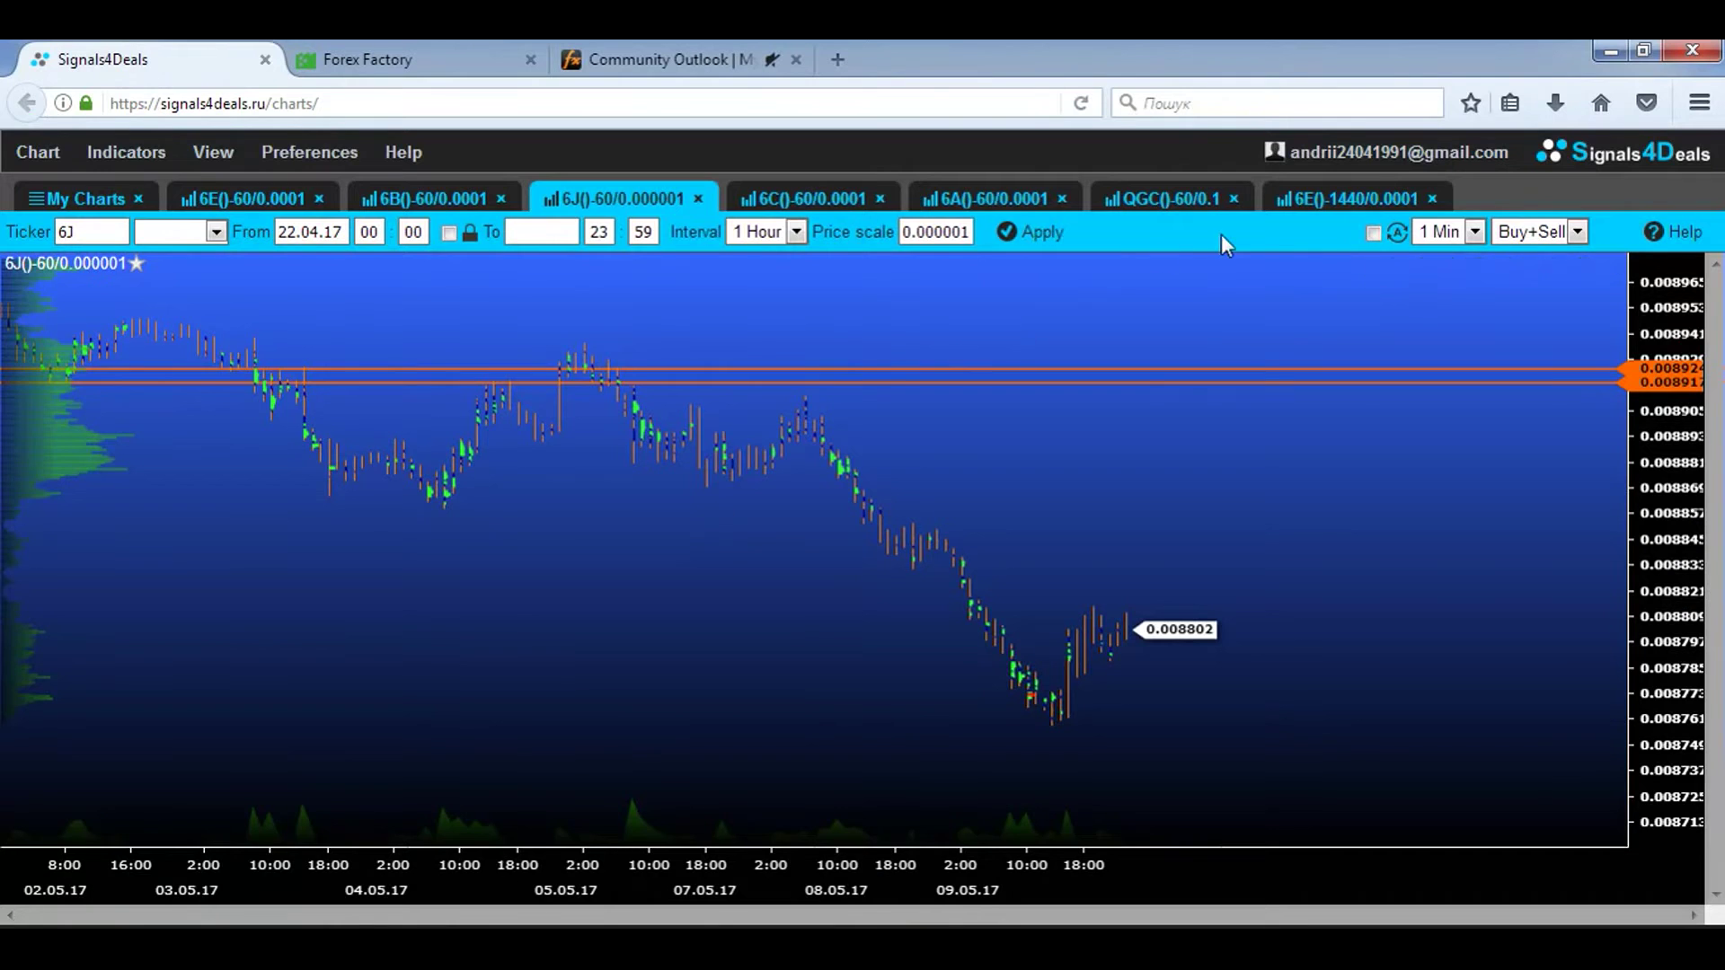
click(1155, 204)
click(1435, 207)
Step: Mark the QGC chart's latest rebound, the 1229.5 and 1226.1 levels with their volume profile peak, and a line above them, and erase everything
mouse_move(1244, 611)
mouse_down()
mouse_move(1219, 682)
mouse_move(1257, 700)
mouse_move(1256, 620)
mouse_up()
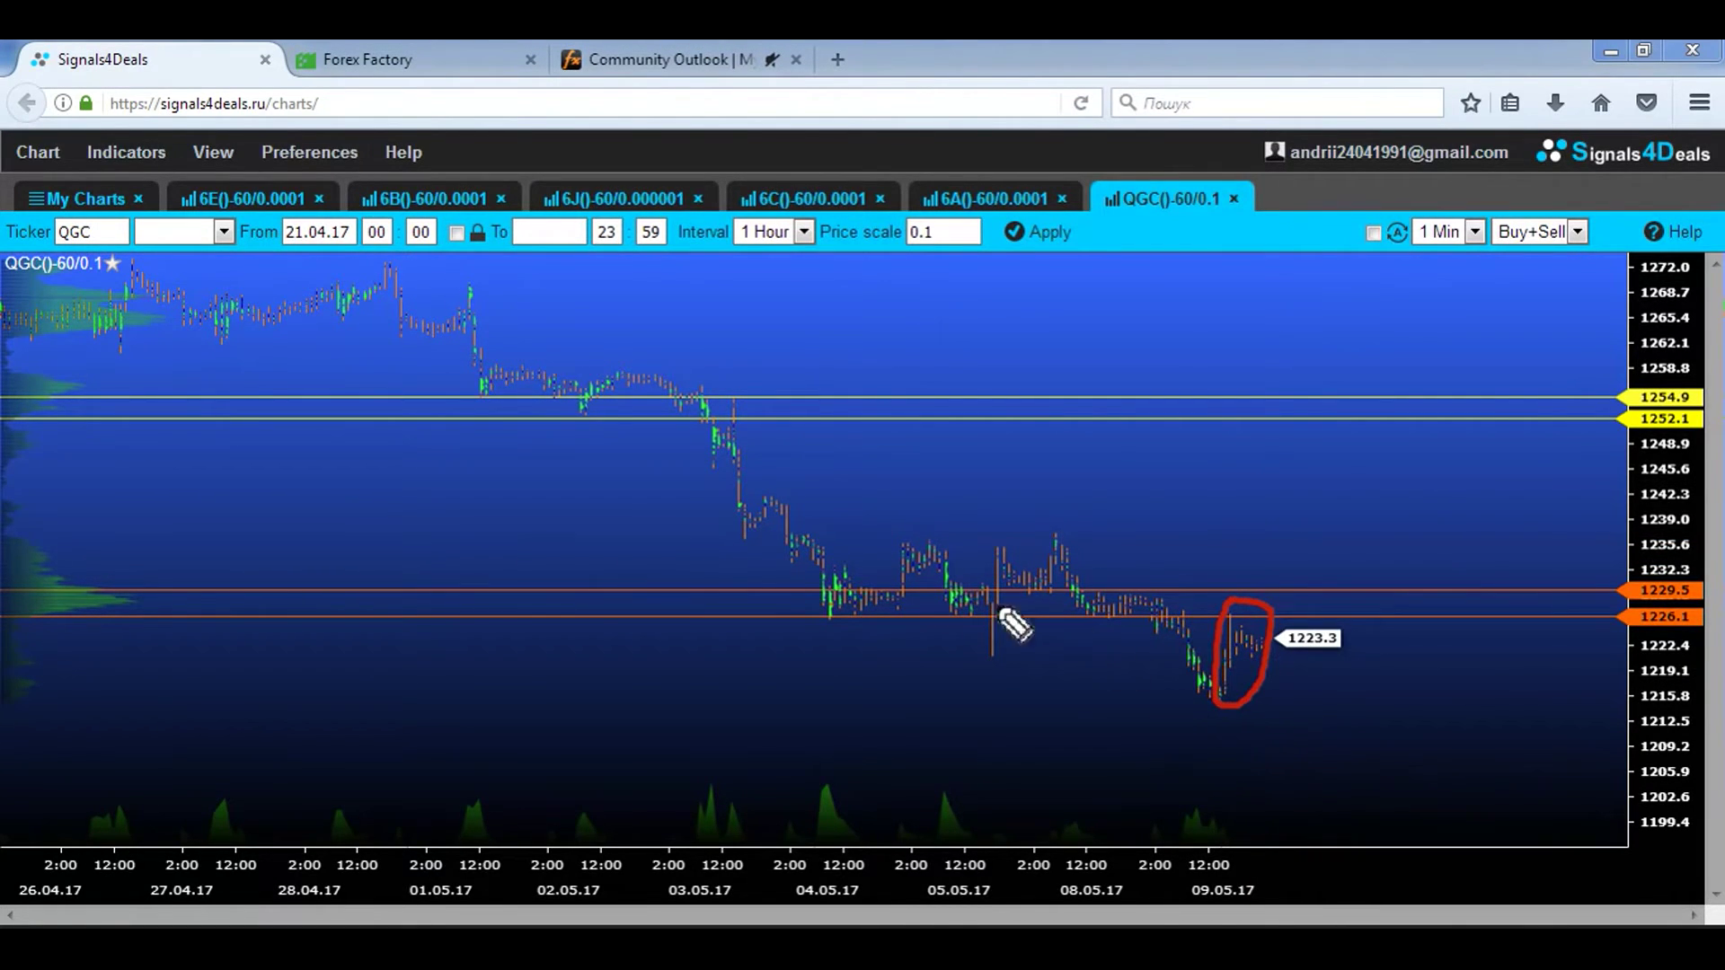
mouse_move(1564, 546)
mouse_down()
mouse_move(1616, 639)
mouse_move(1701, 639)
mouse_up()
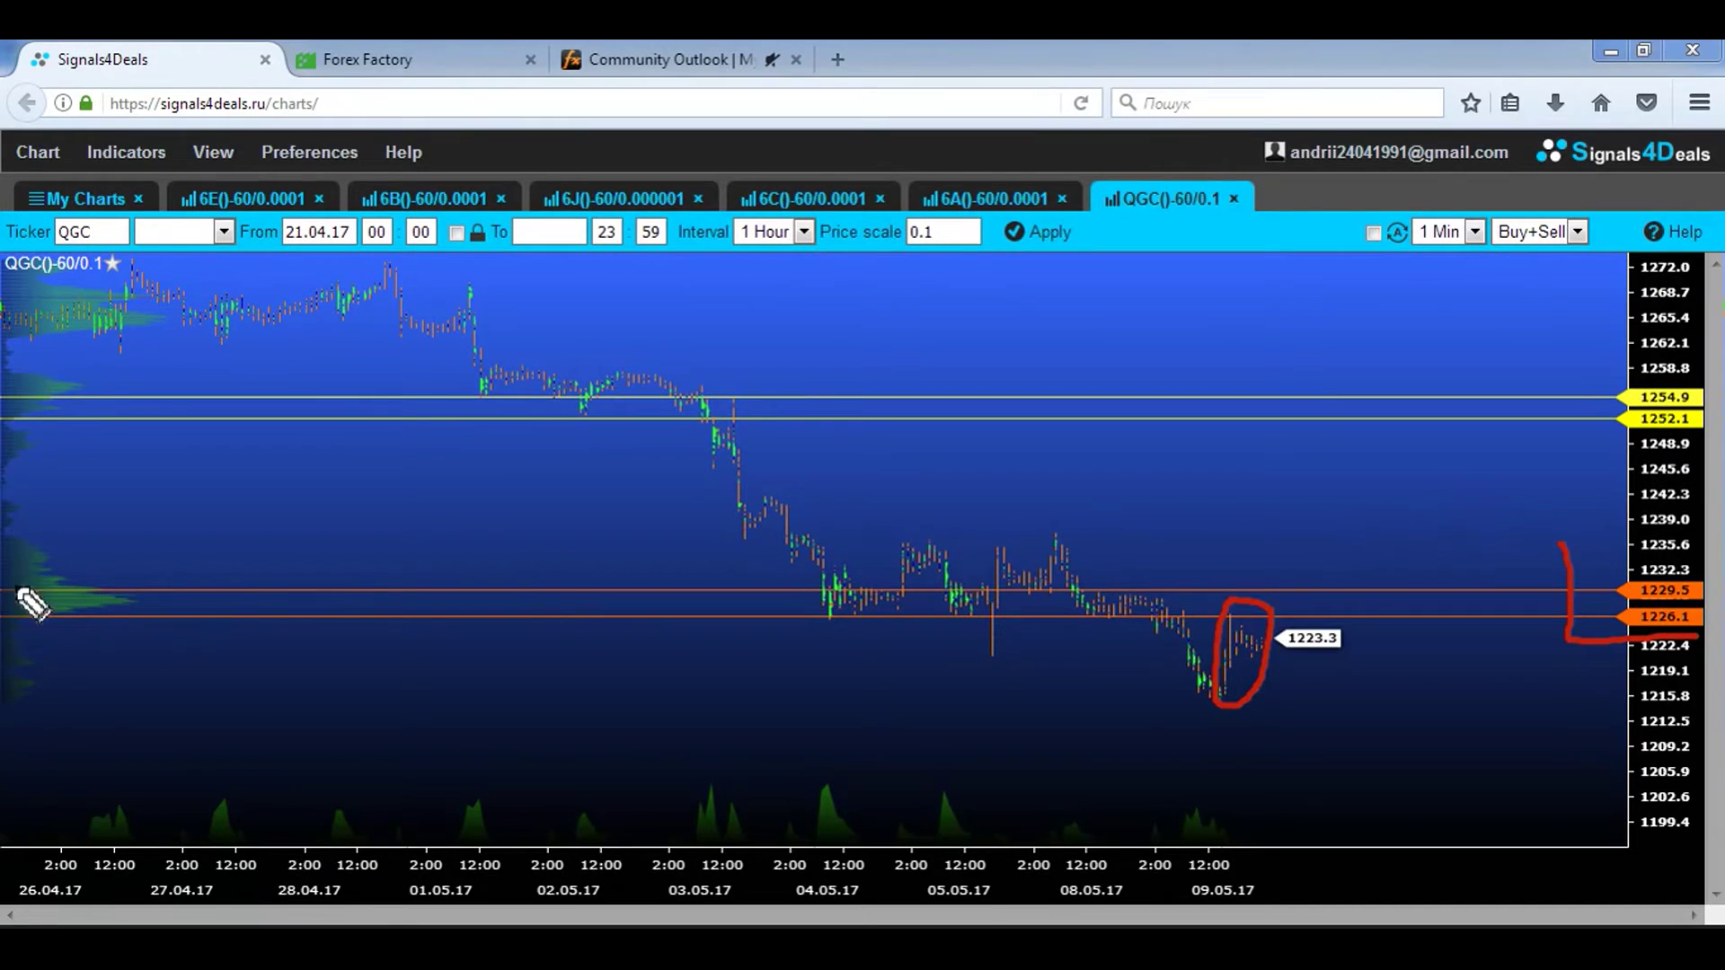
mouse_move(106, 561)
mouse_down()
mouse_move(148, 660)
mouse_move(3, 638)
mouse_up()
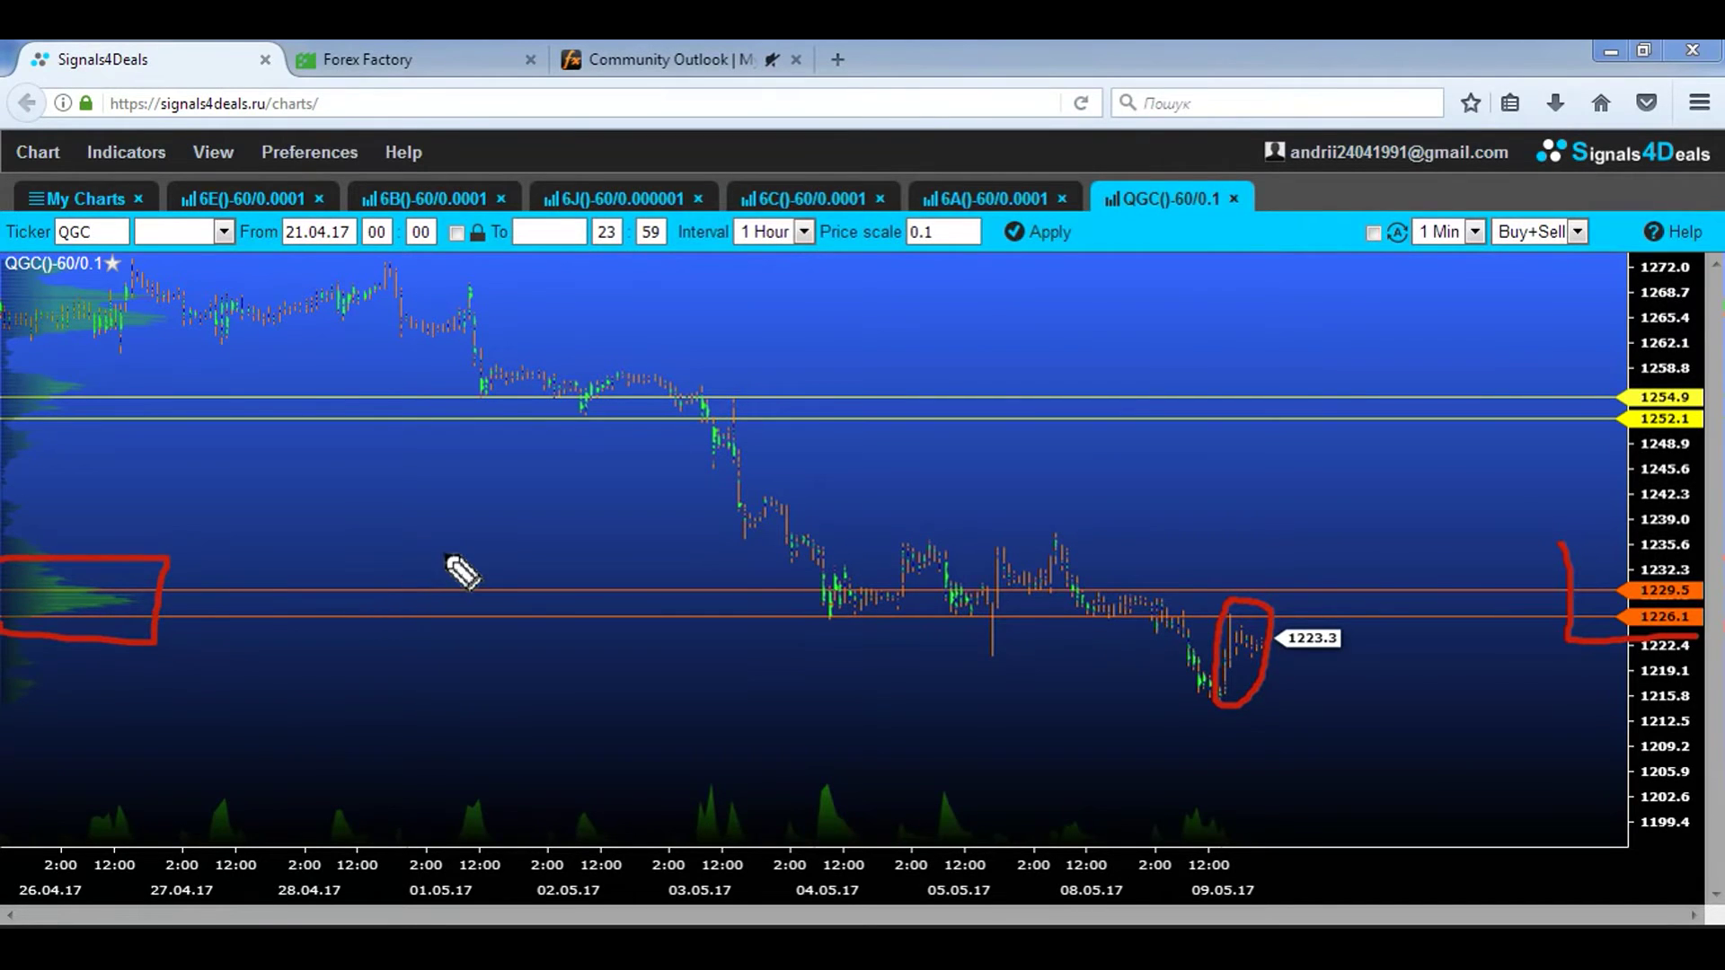
drag(1098, 575, 1219, 579)
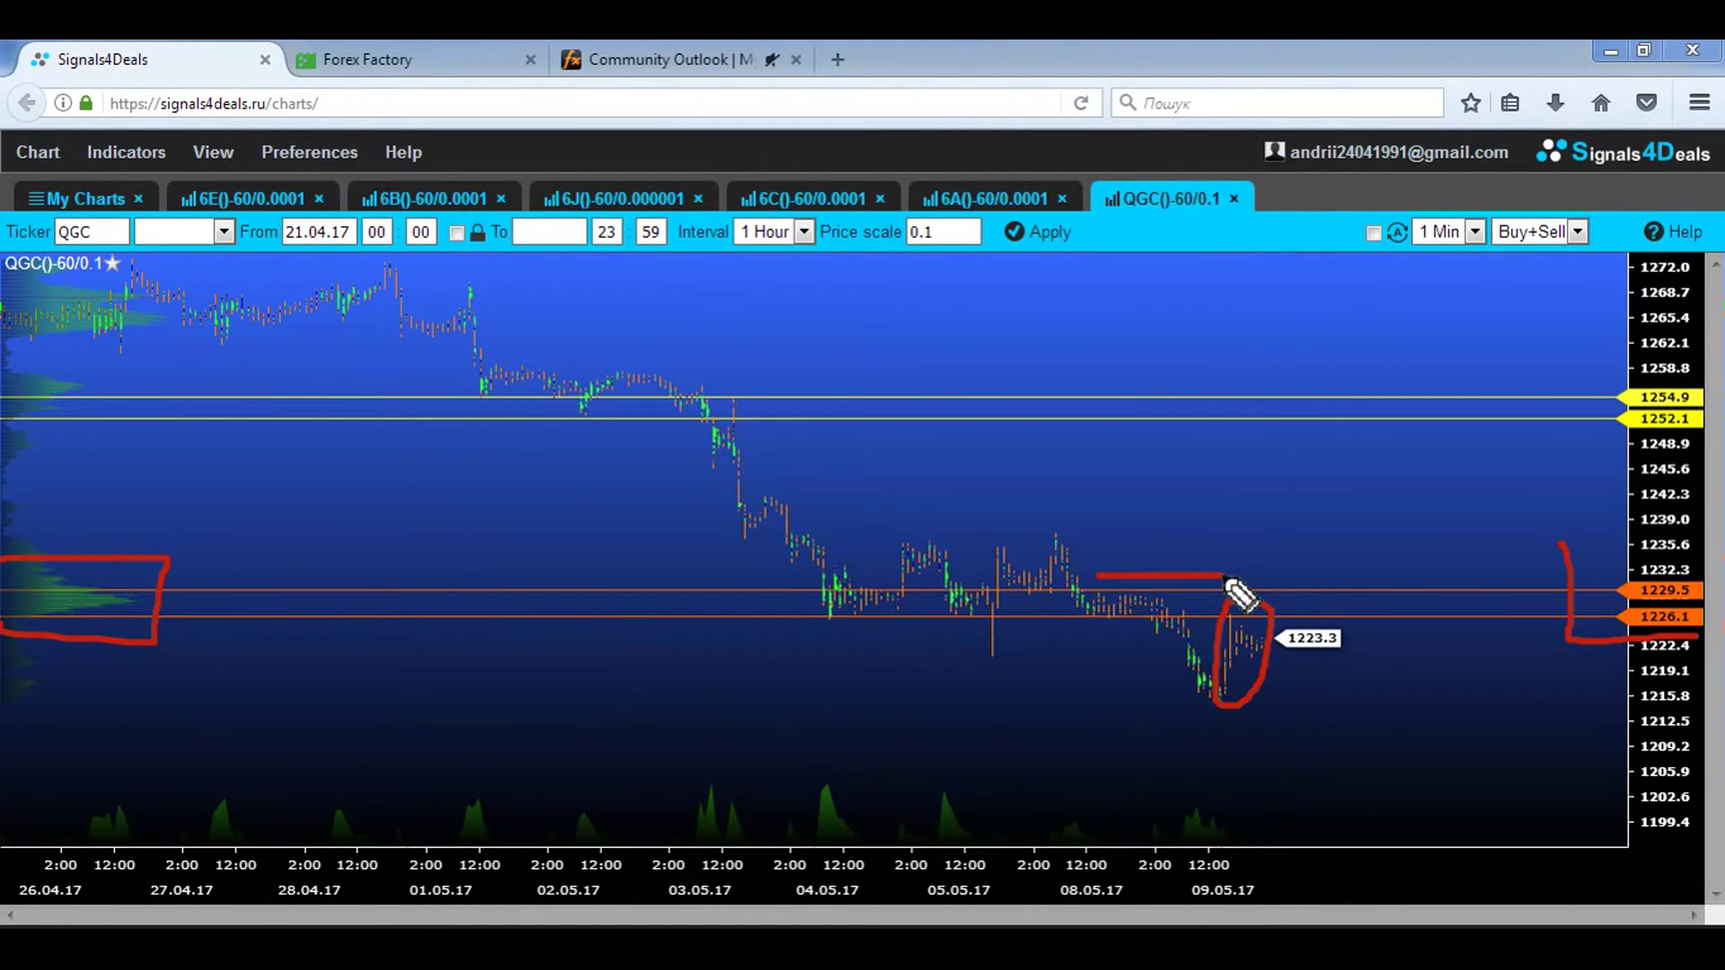
key(e)
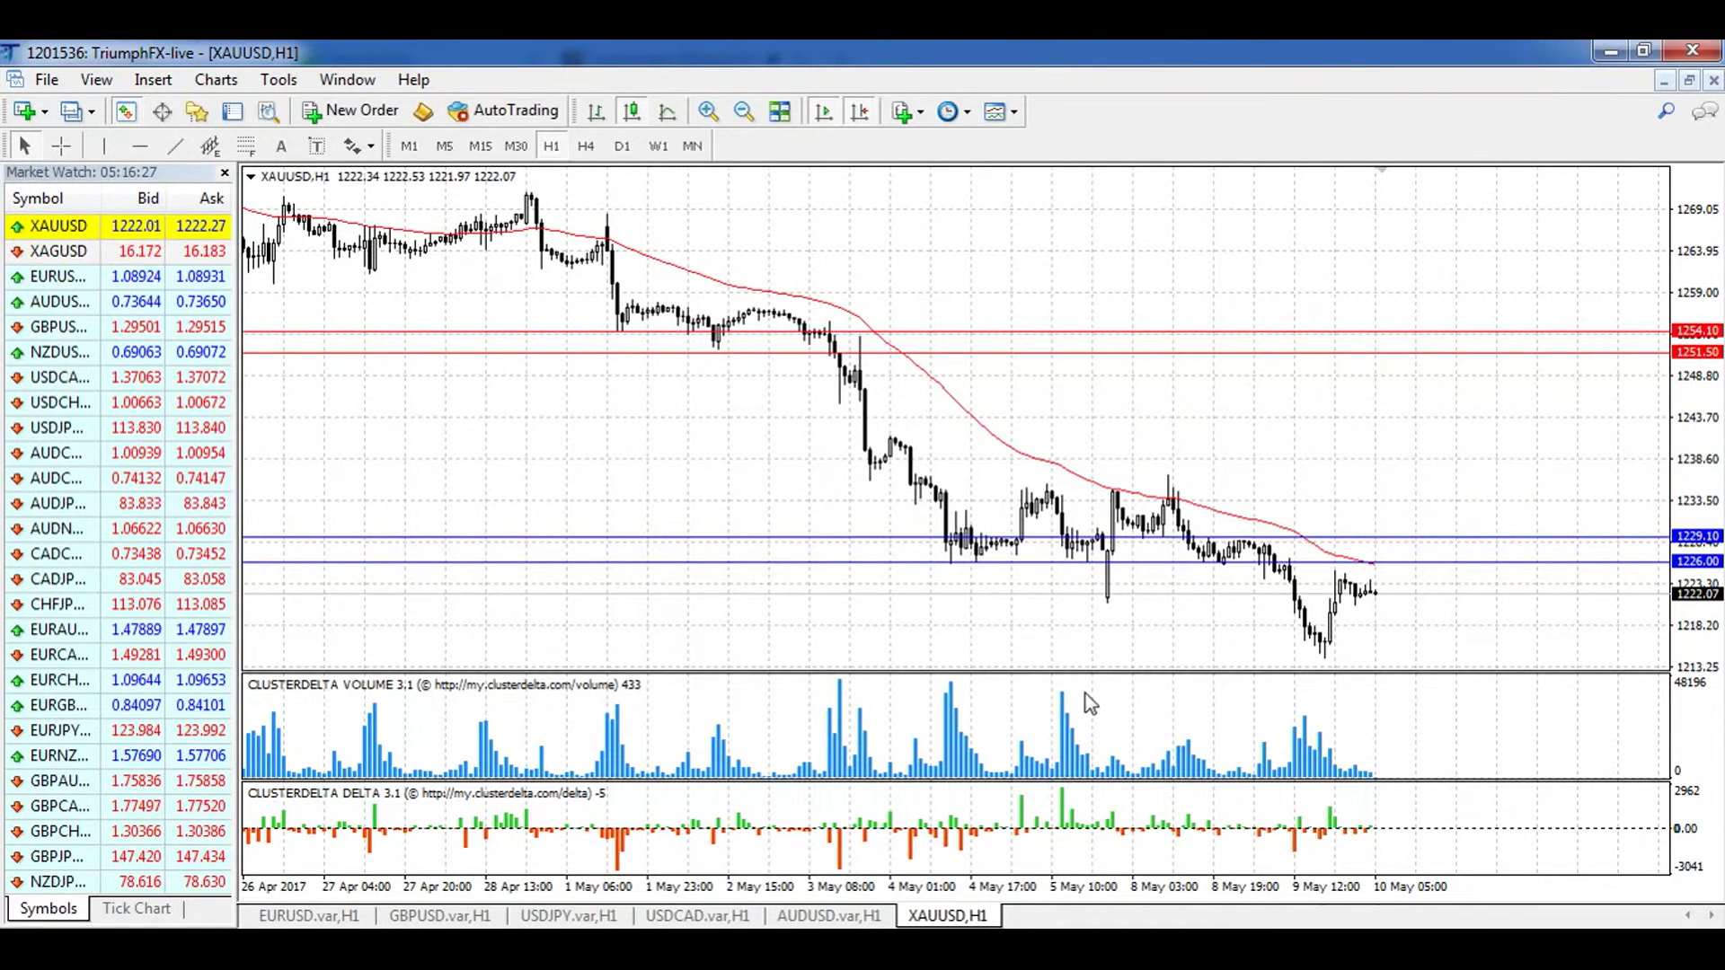
Step: Sketch an XAUUSD decline from below 1226.00 with levels at about 1223 and 1230 and three volume bars, and erase it
mouse_move(1377, 595)
mouse_down()
mouse_move(1411, 589)
mouse_move(1457, 623)
mouse_up()
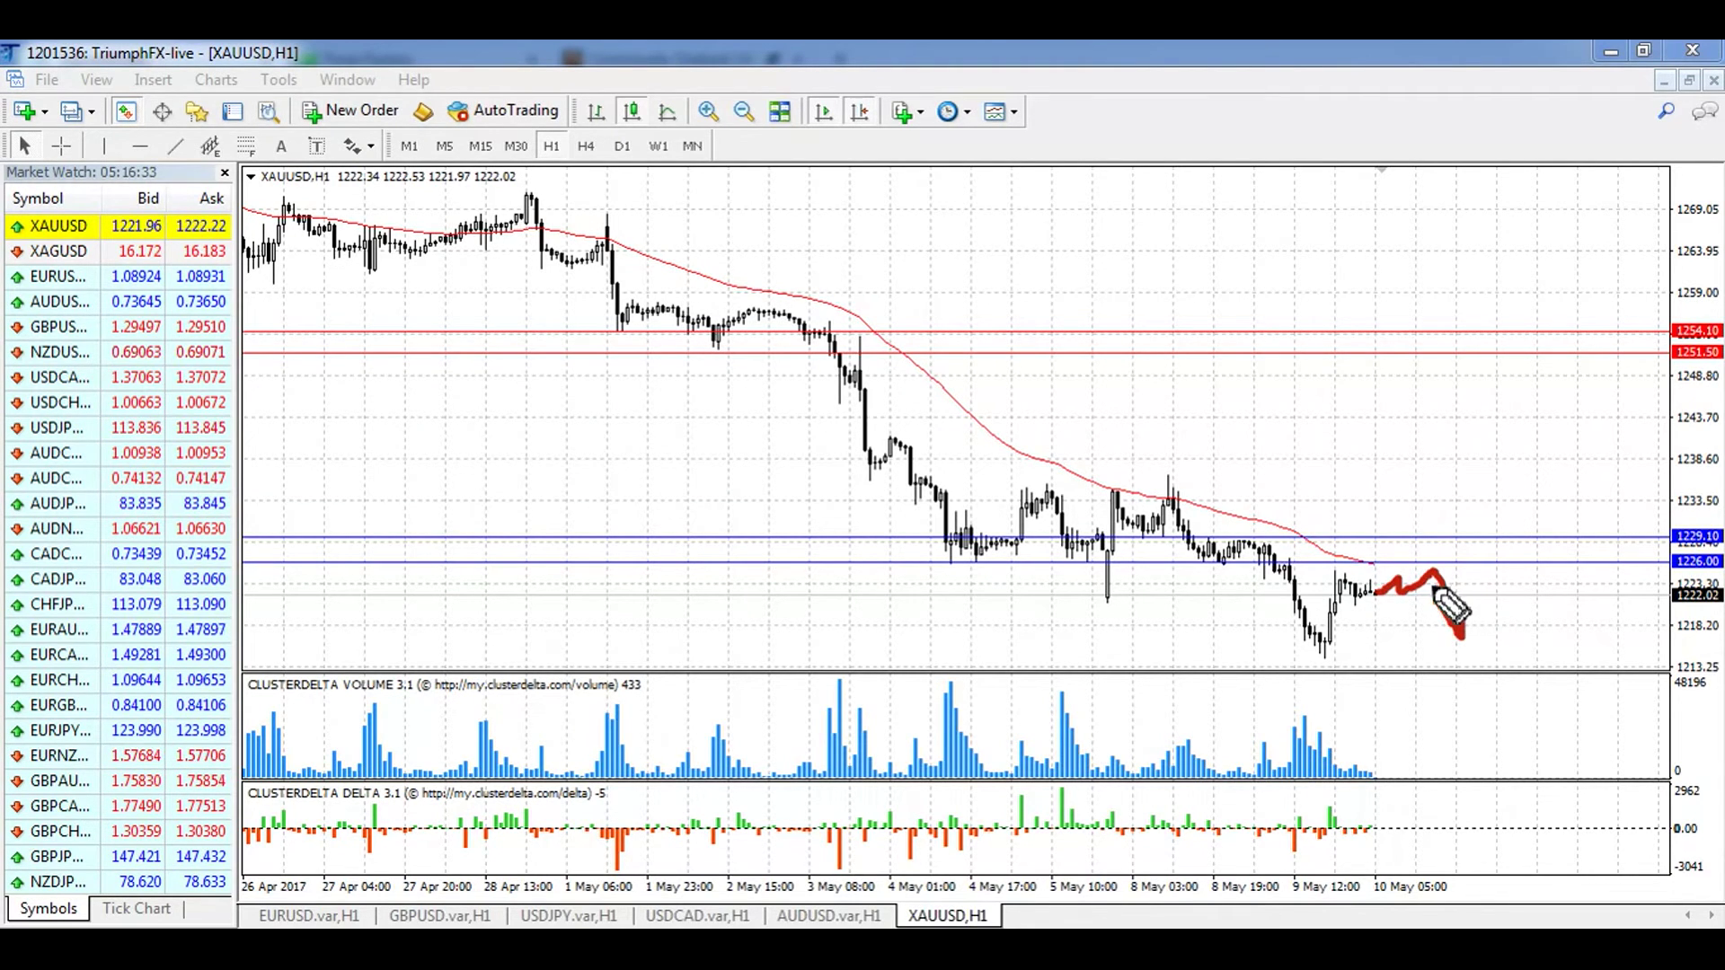
drag(1431, 589, 1467, 586)
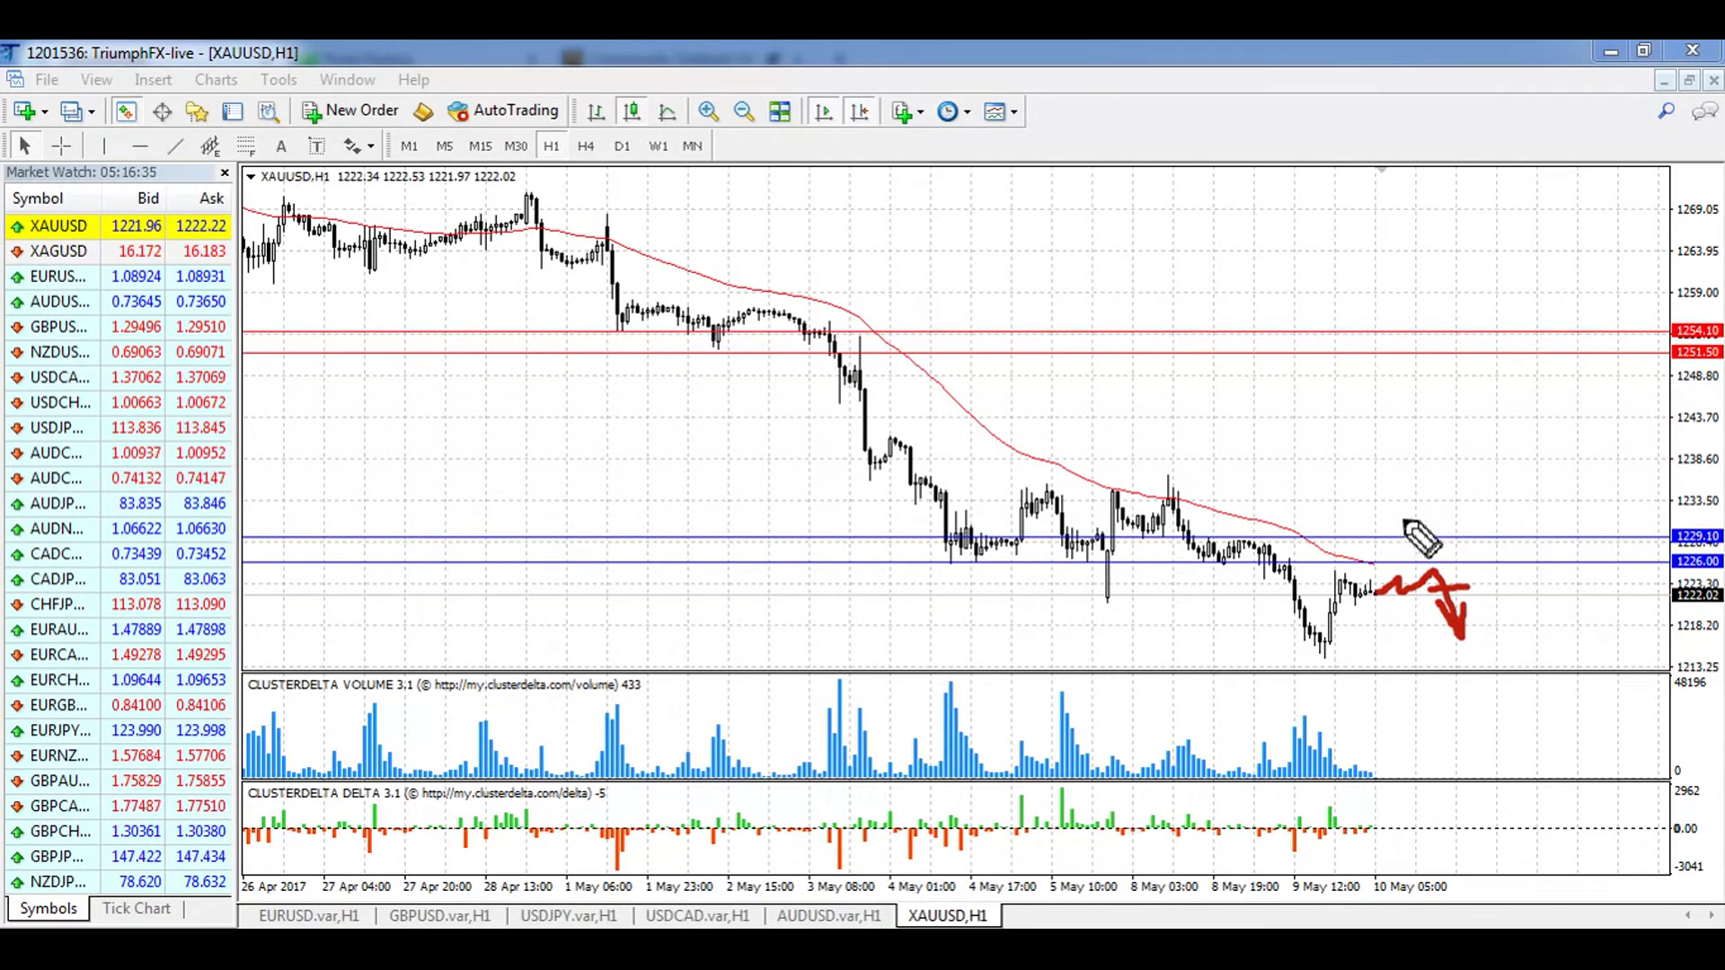
drag(1405, 526, 1478, 526)
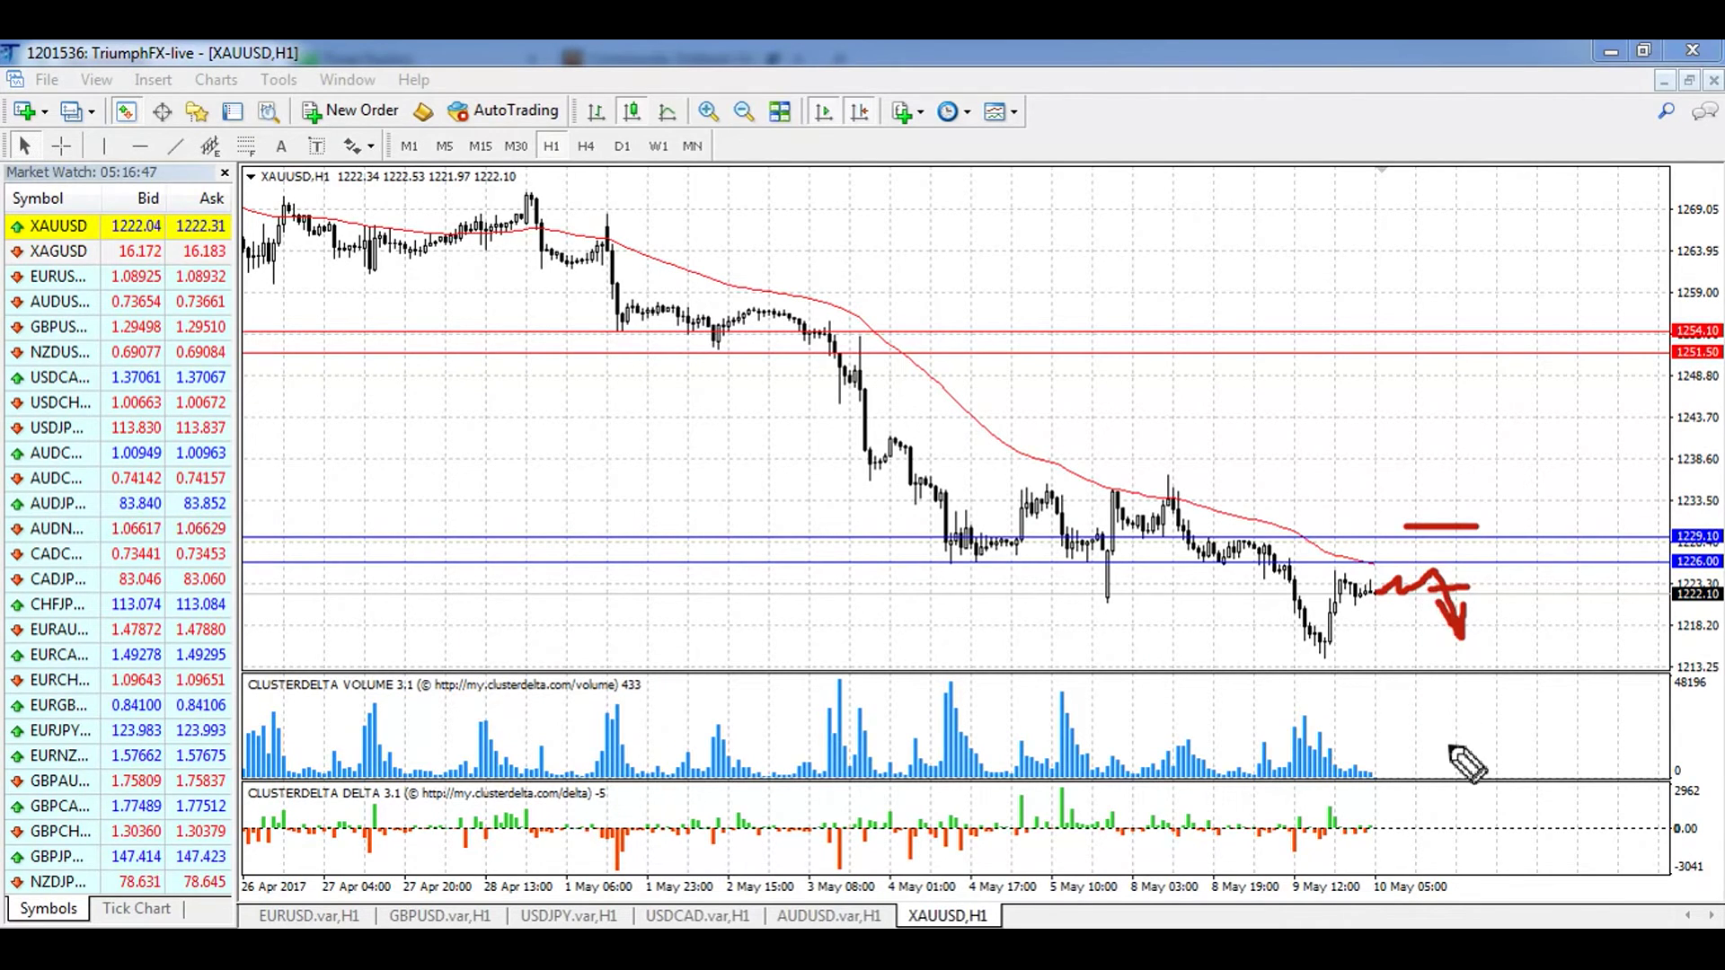
drag(1439, 705, 1439, 777)
mouse_move(1448, 718)
mouse_down()
mouse_move(1449, 777)
mouse_move(1460, 768)
mouse_up()
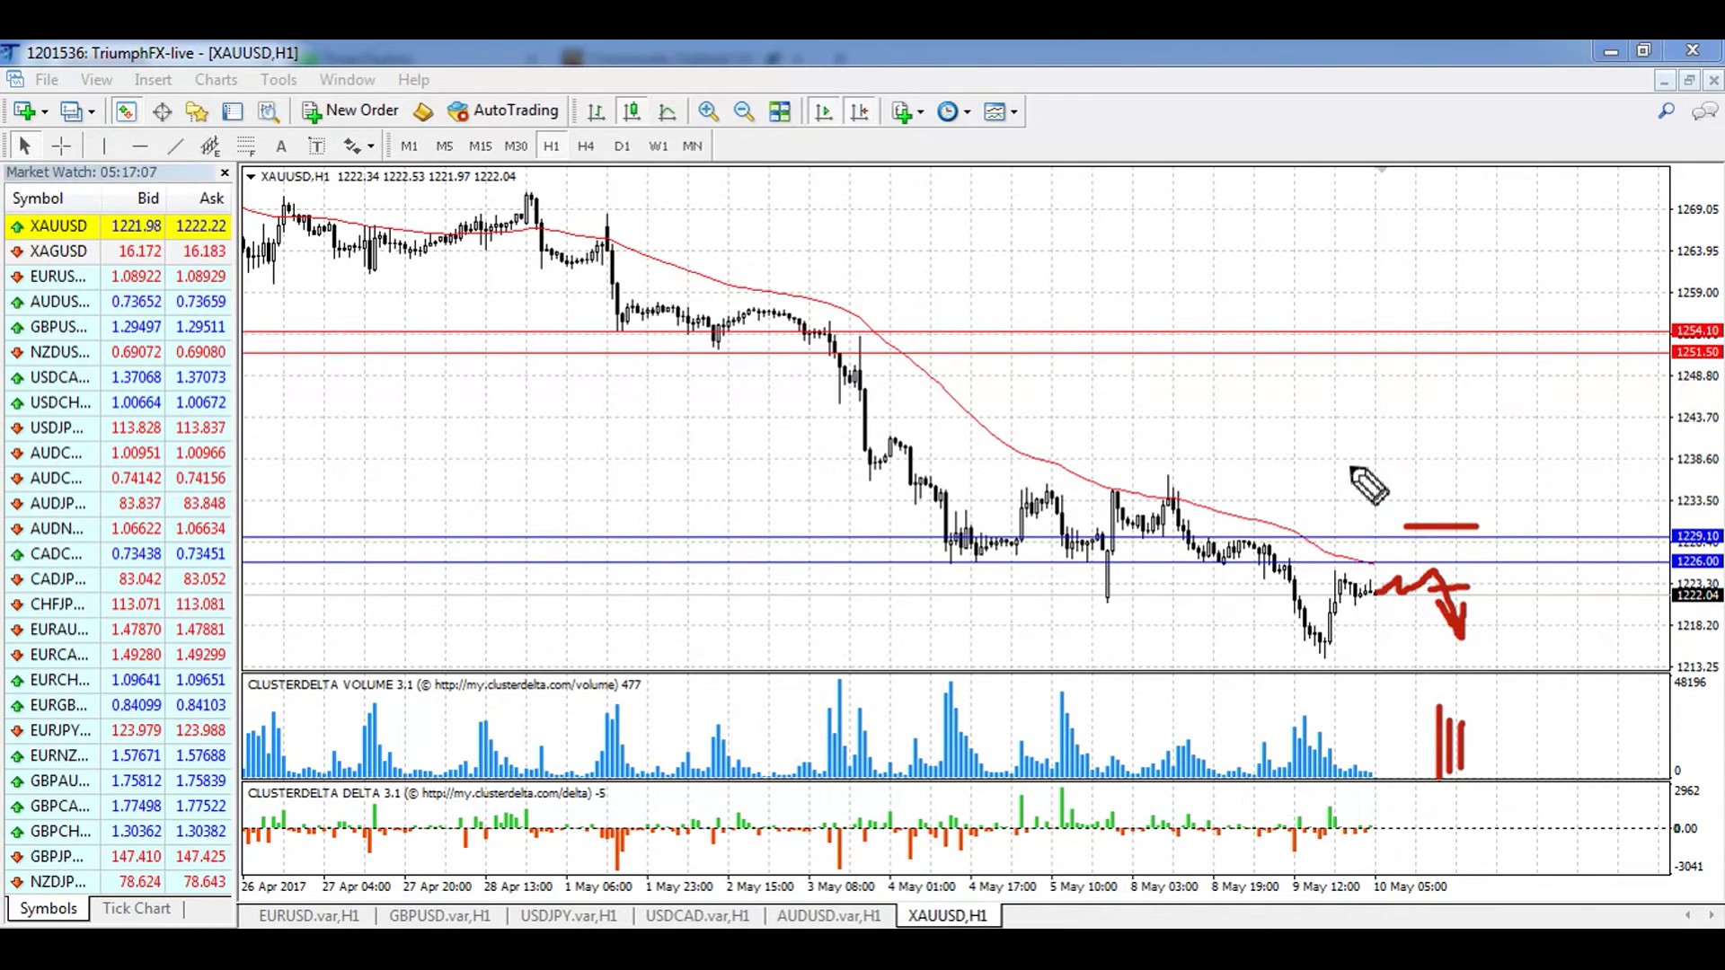
key(e)
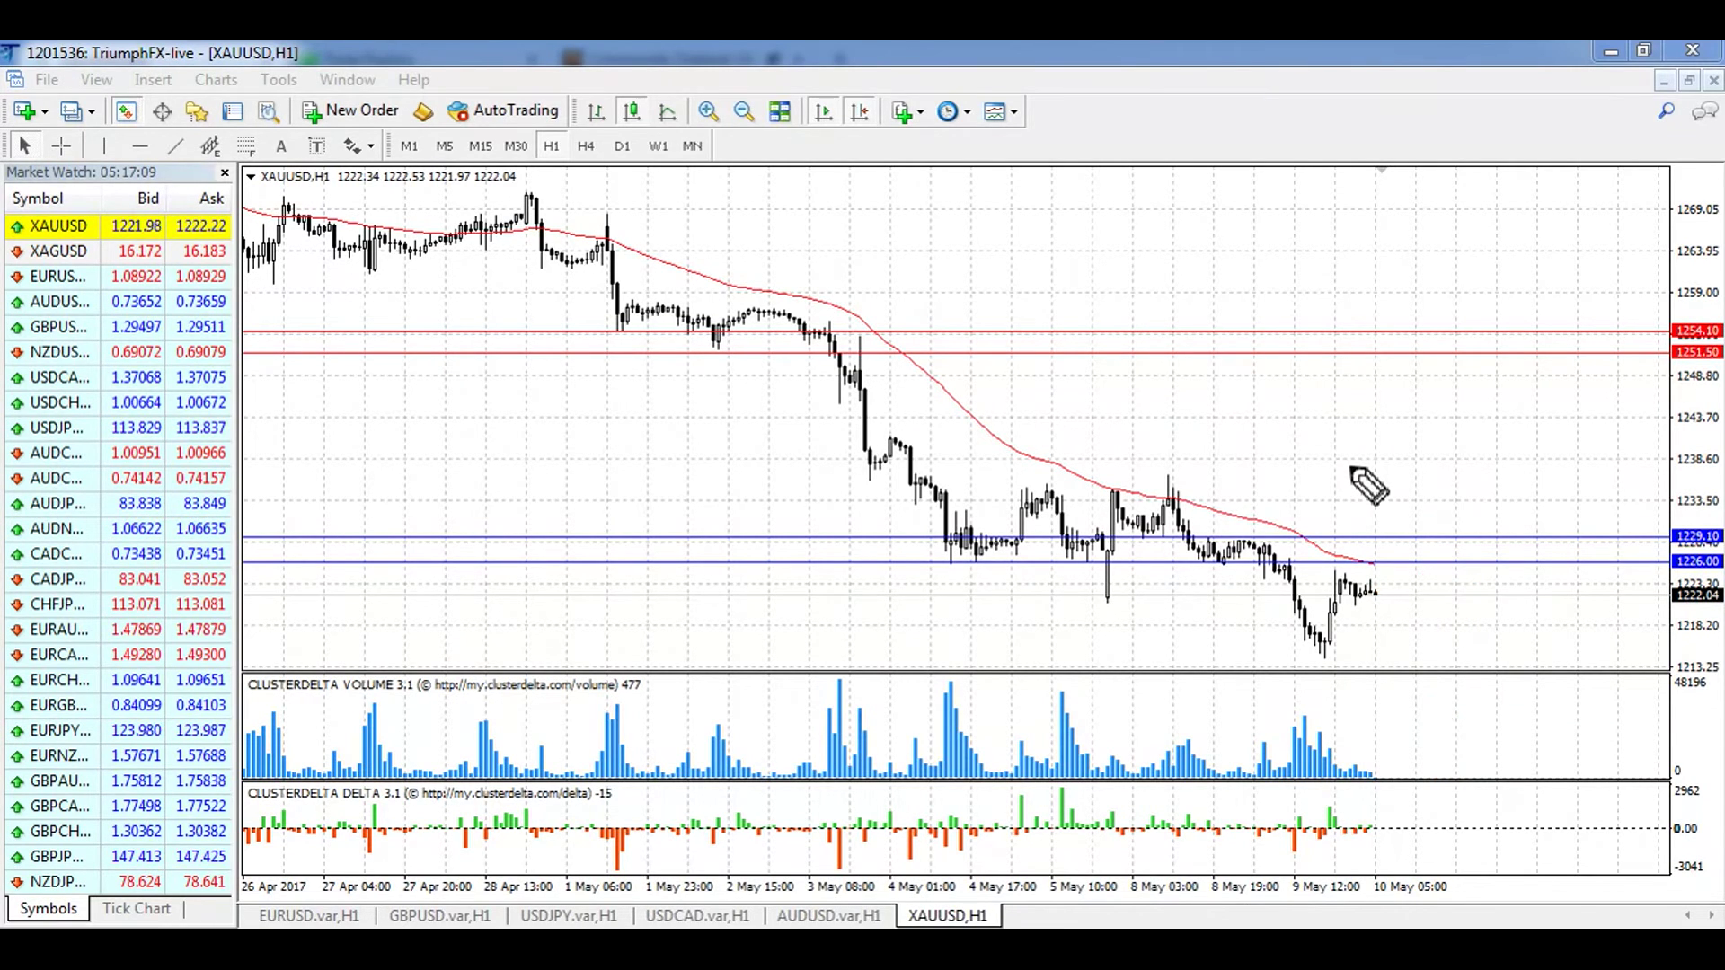
Step: Bring up Myfxbook's Community Outlook in the browser, outline EURUSD's shorts versus longs bar, and erase the outline
key(alt+Tab)
click(665, 59)
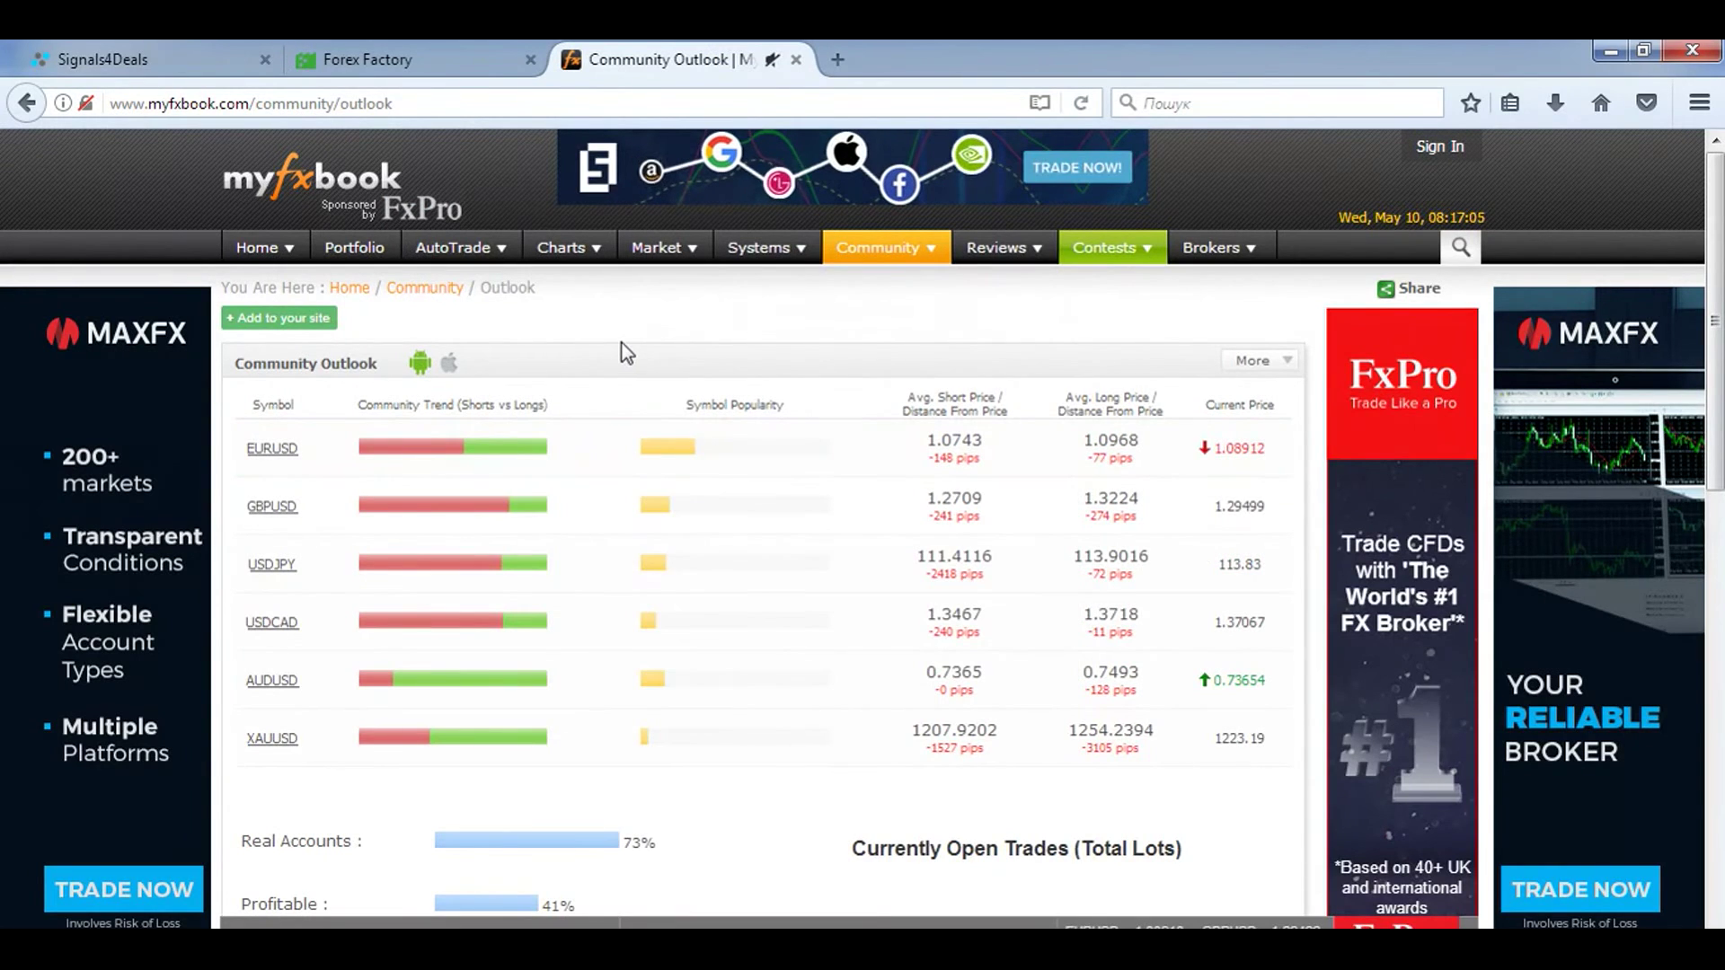
mouse_move(324, 416)
mouse_down()
mouse_move(326, 451)
mouse_move(375, 480)
mouse_move(584, 478)
mouse_move(589, 415)
mouse_move(305, 411)
mouse_move(323, 427)
mouse_up()
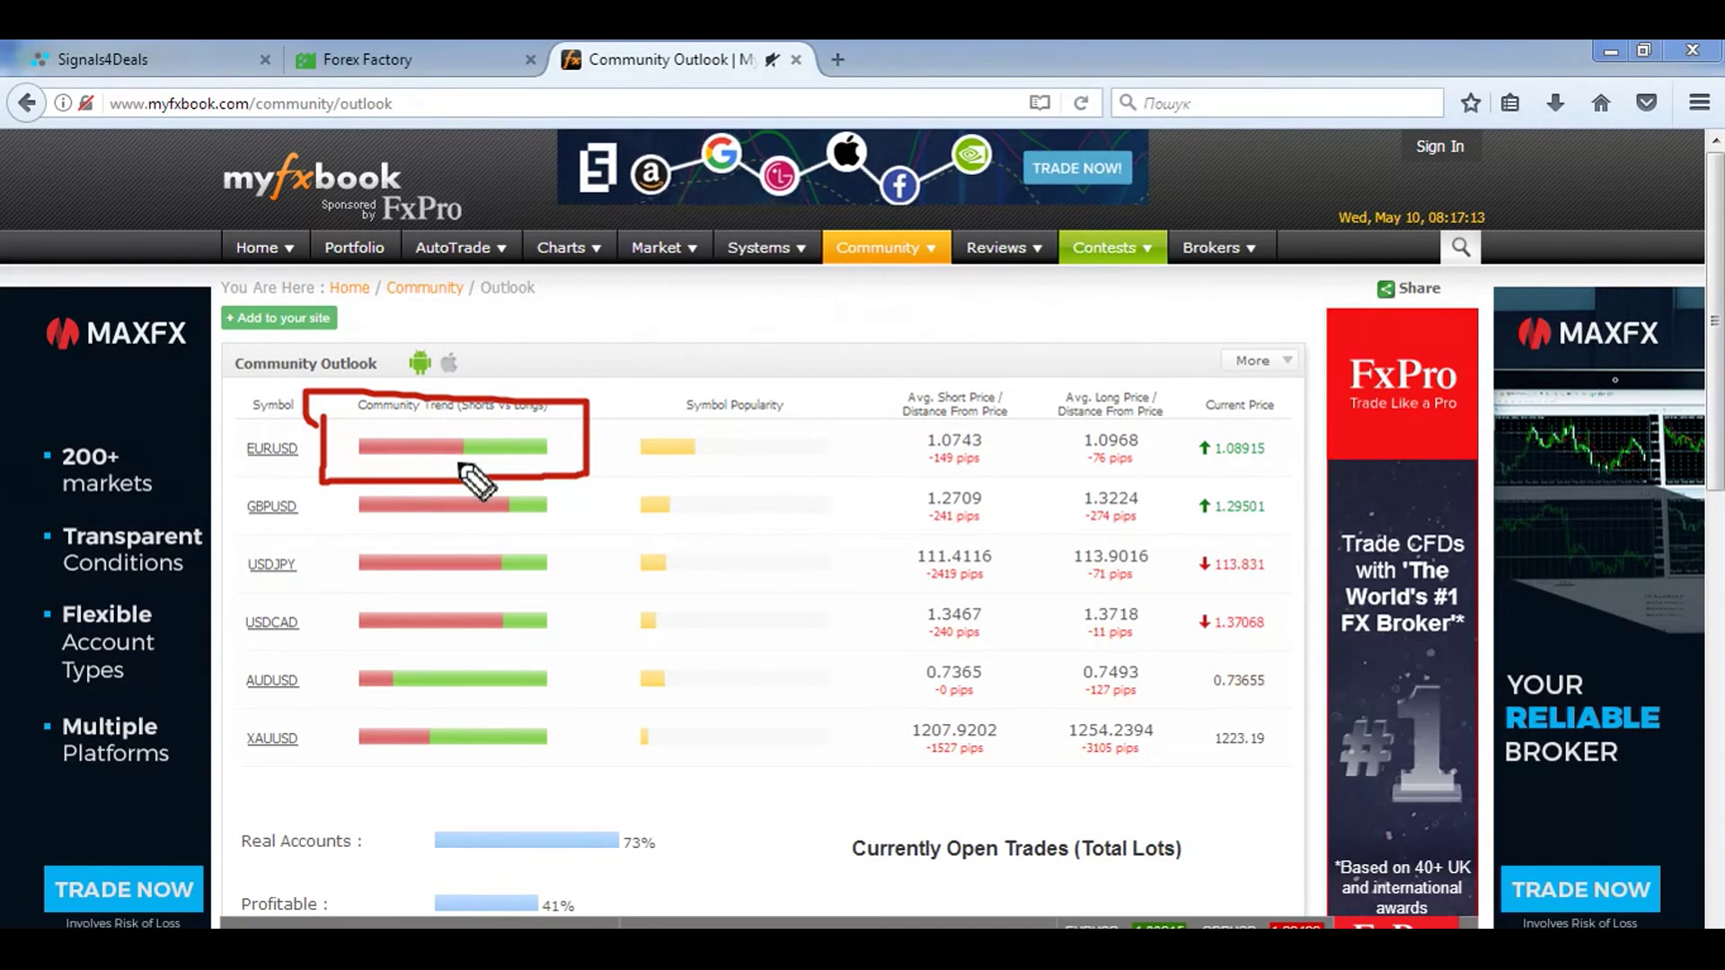
mouse_move(343, 419)
mouse_down()
mouse_move(418, 471)
mouse_move(471, 468)
mouse_move(472, 433)
mouse_move(343, 432)
mouse_up()
key(e)
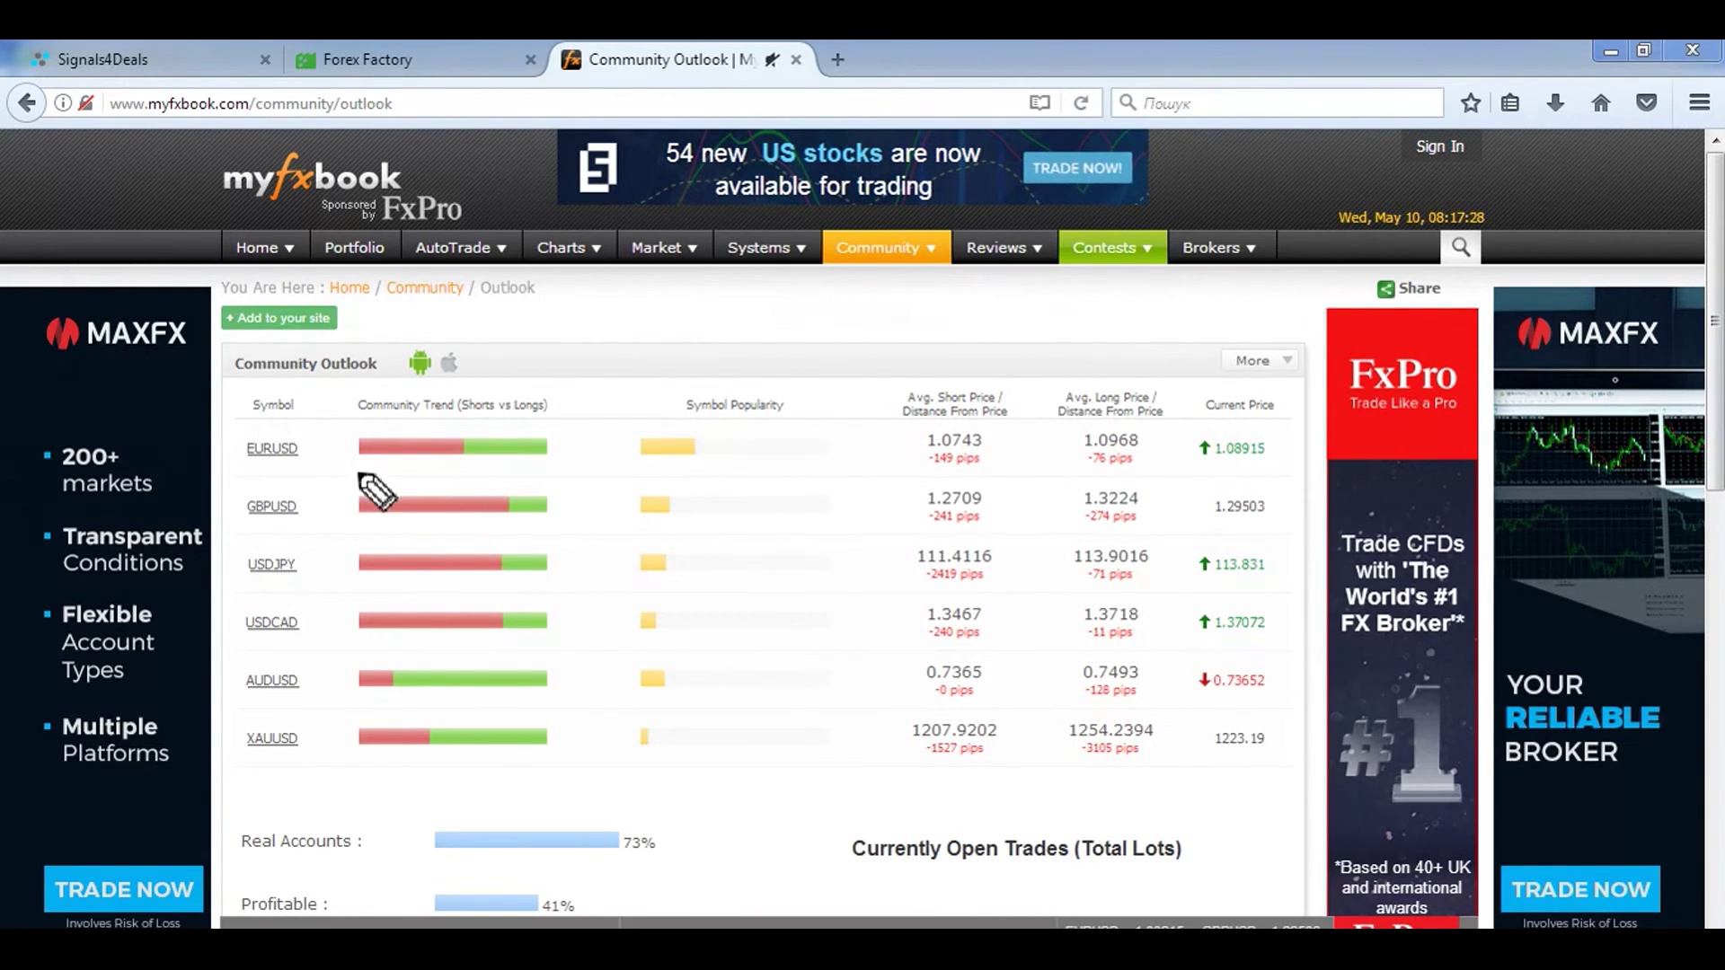
Step: Outline the GBPUSD sentiment row, replace it with one box around USDJPY, USDCAD, AUDUSD and XAUUSD, and erase the markings
mouse_move(229, 520)
mouse_down()
mouse_move(567, 528)
mouse_move(564, 469)
mouse_move(346, 471)
mouse_move(235, 510)
mouse_up()
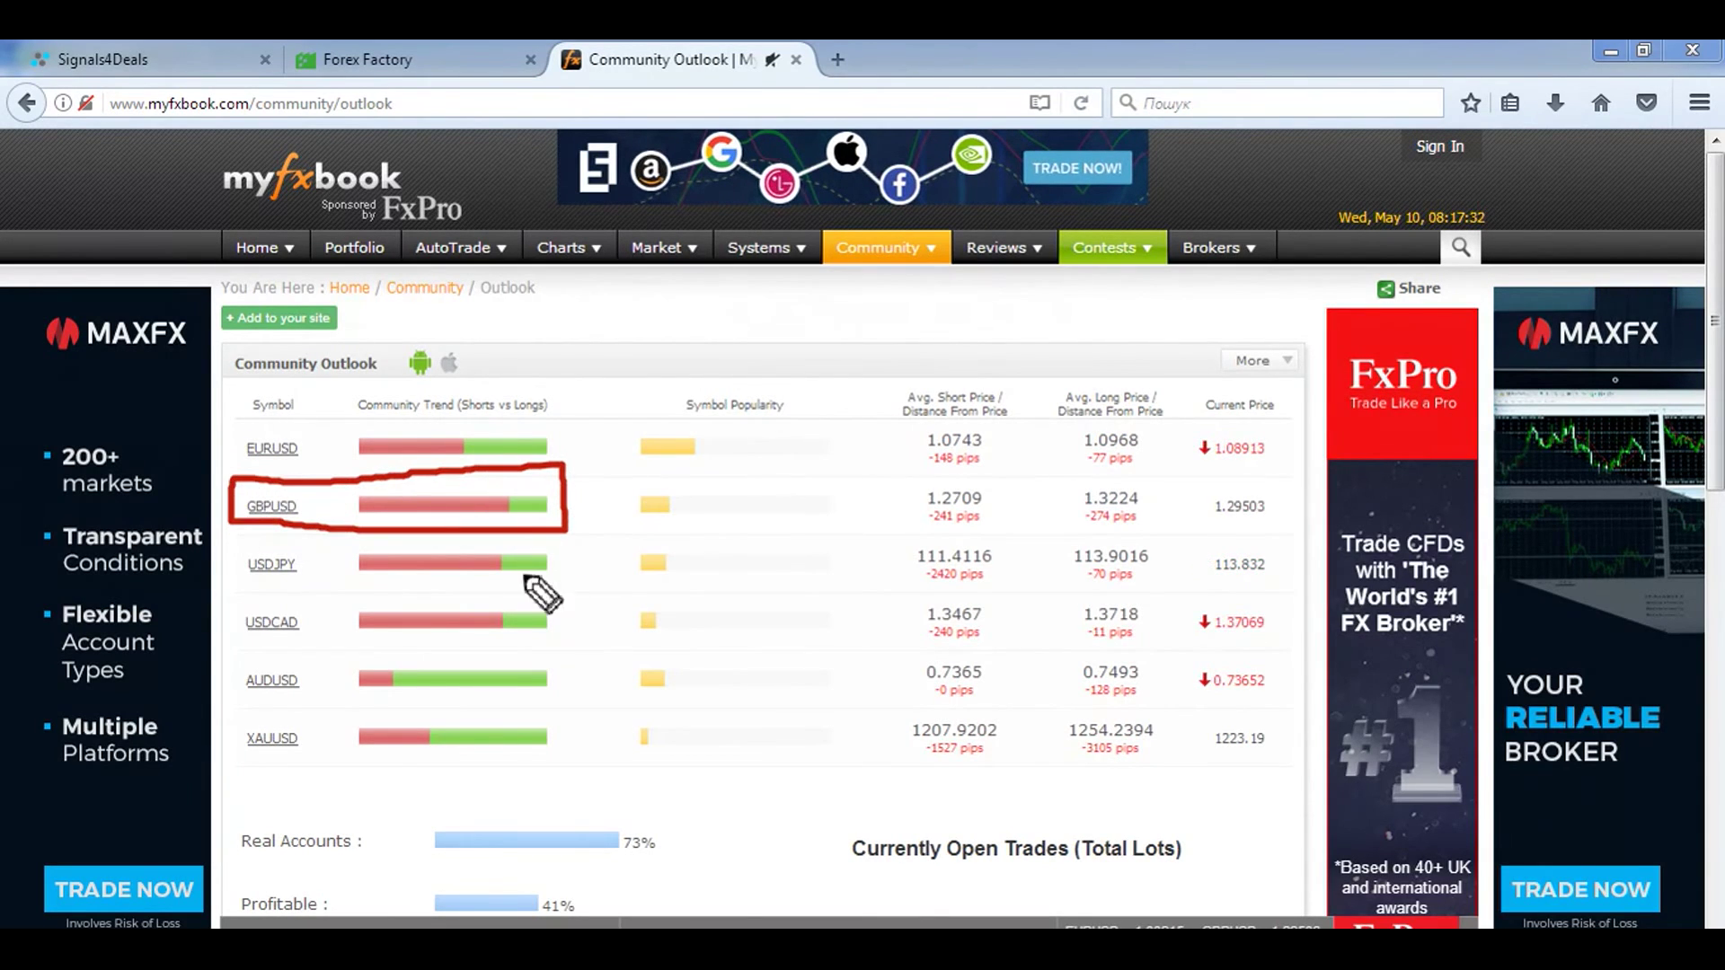
key(ctrl+z)
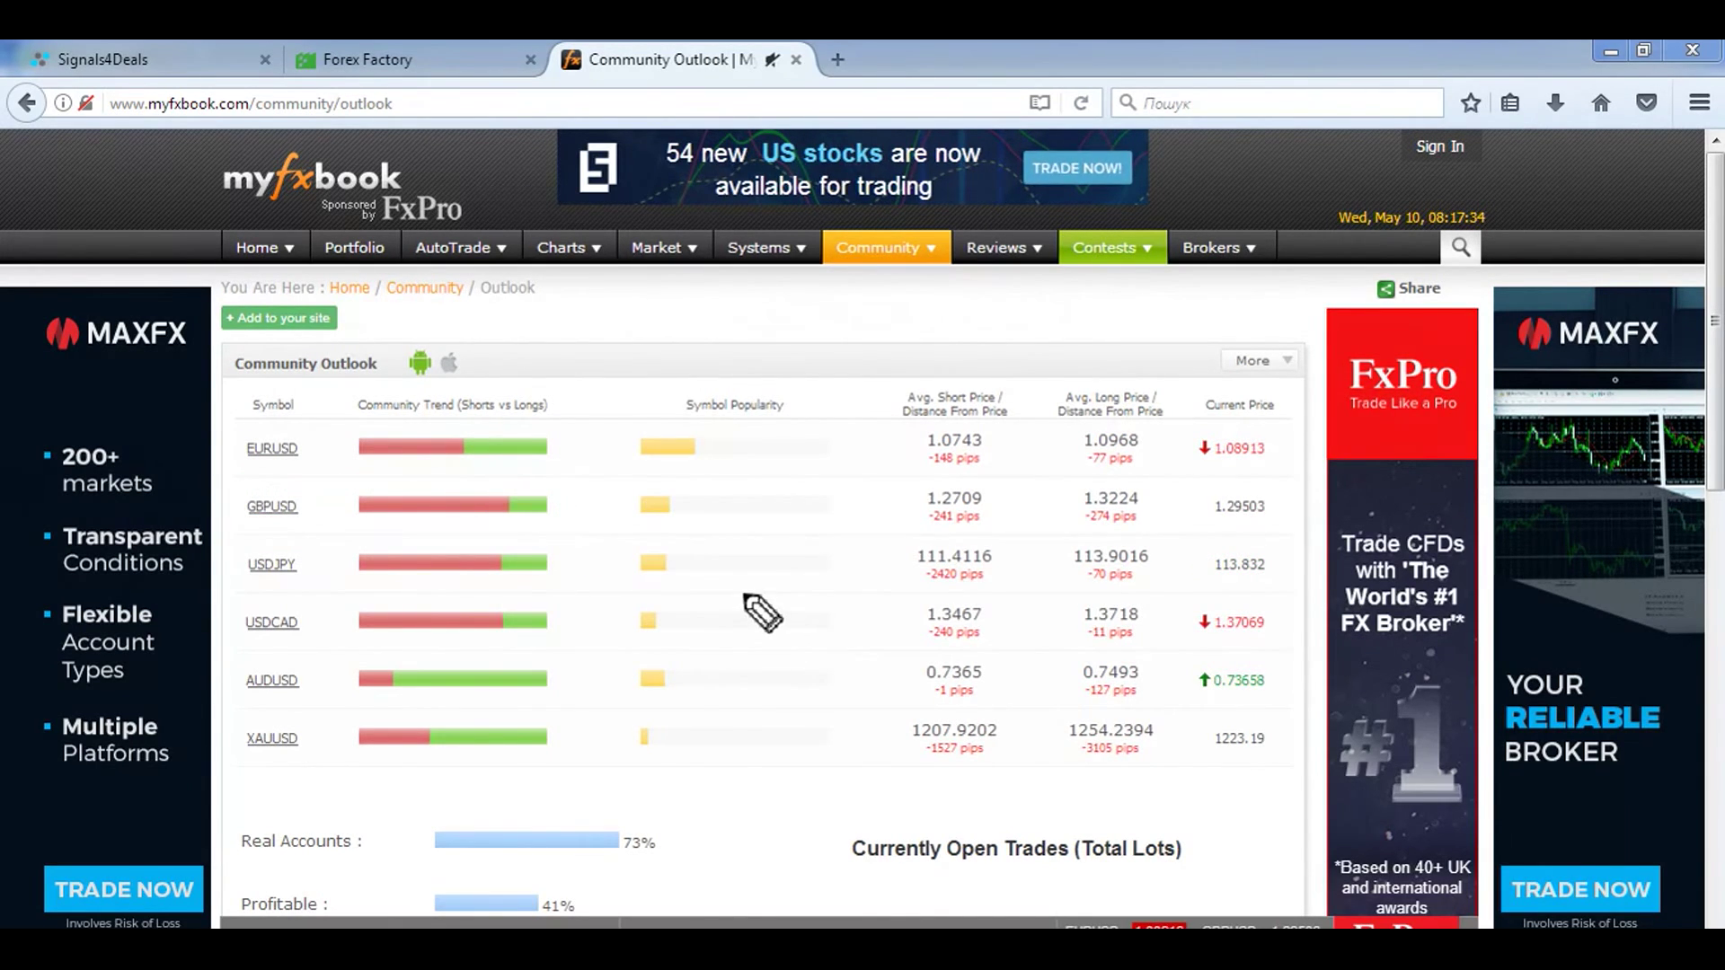
mouse_move(220, 532)
mouse_down()
mouse_move(235, 764)
mouse_move(531, 769)
mouse_up()
mouse_move(573, 675)
mouse_down()
mouse_move(568, 532)
mouse_move(223, 534)
mouse_up()
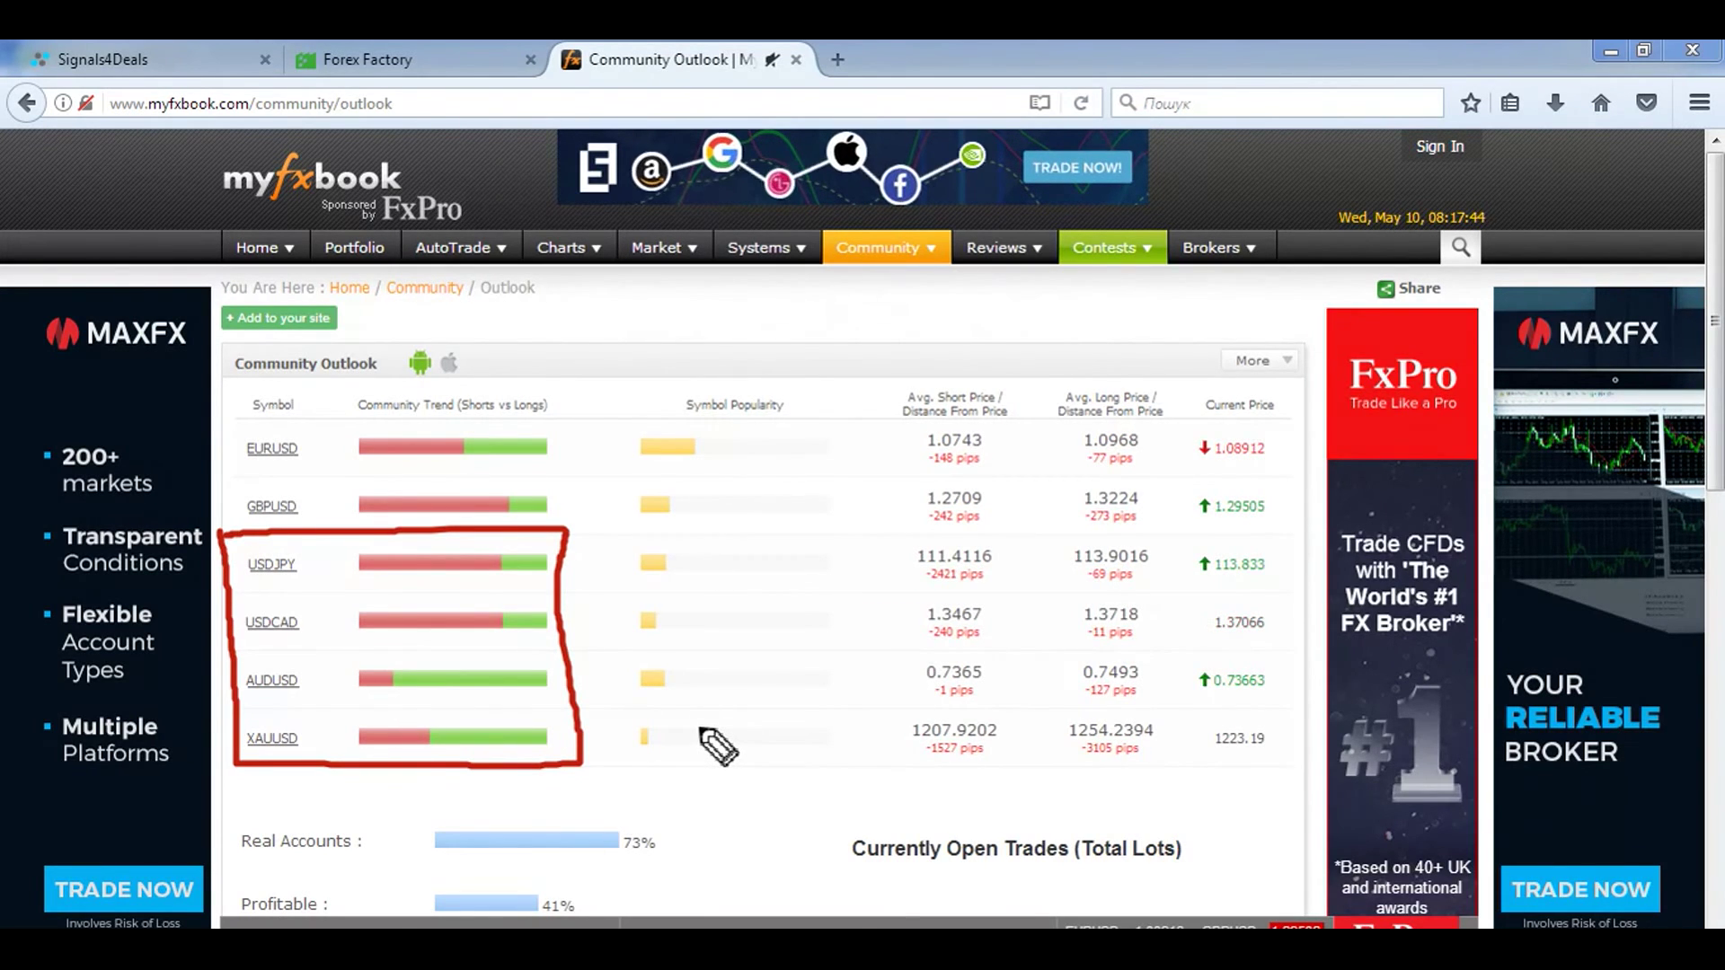
key(ctrl+z)
key(Escape)
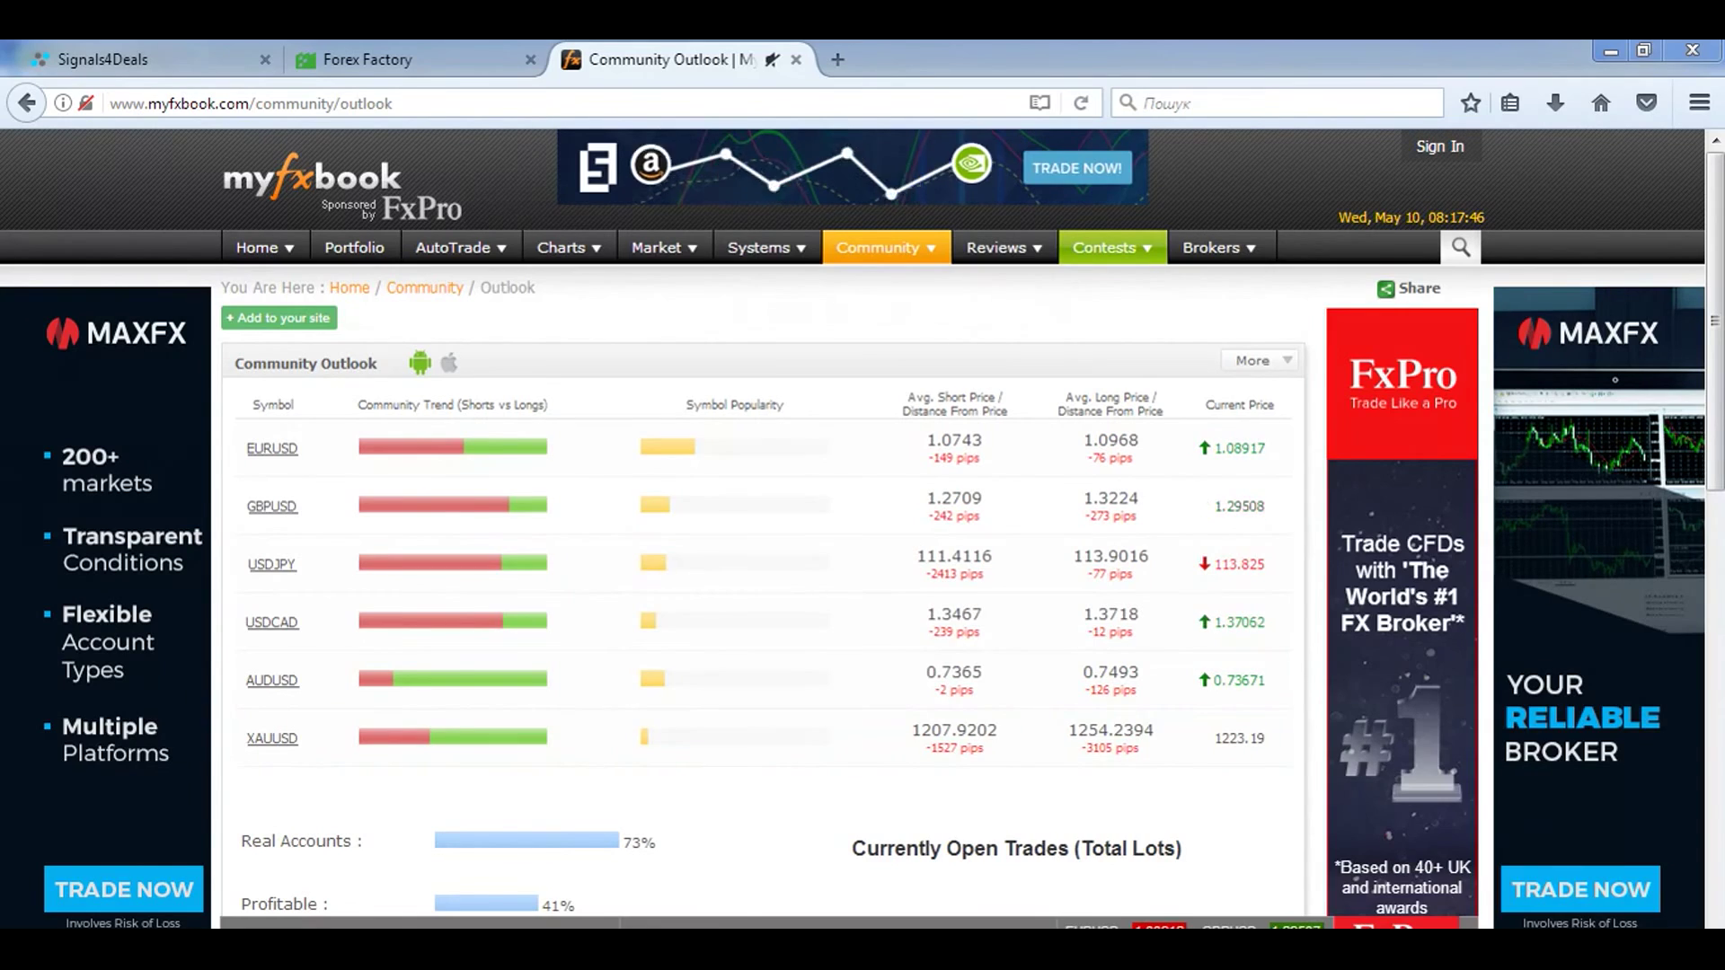
Step: Return to the TriumphFX terminal and review the EURUSD, USDJPY, USDCAD and AUDUSD H1 charts in turn
key(alt+Tab)
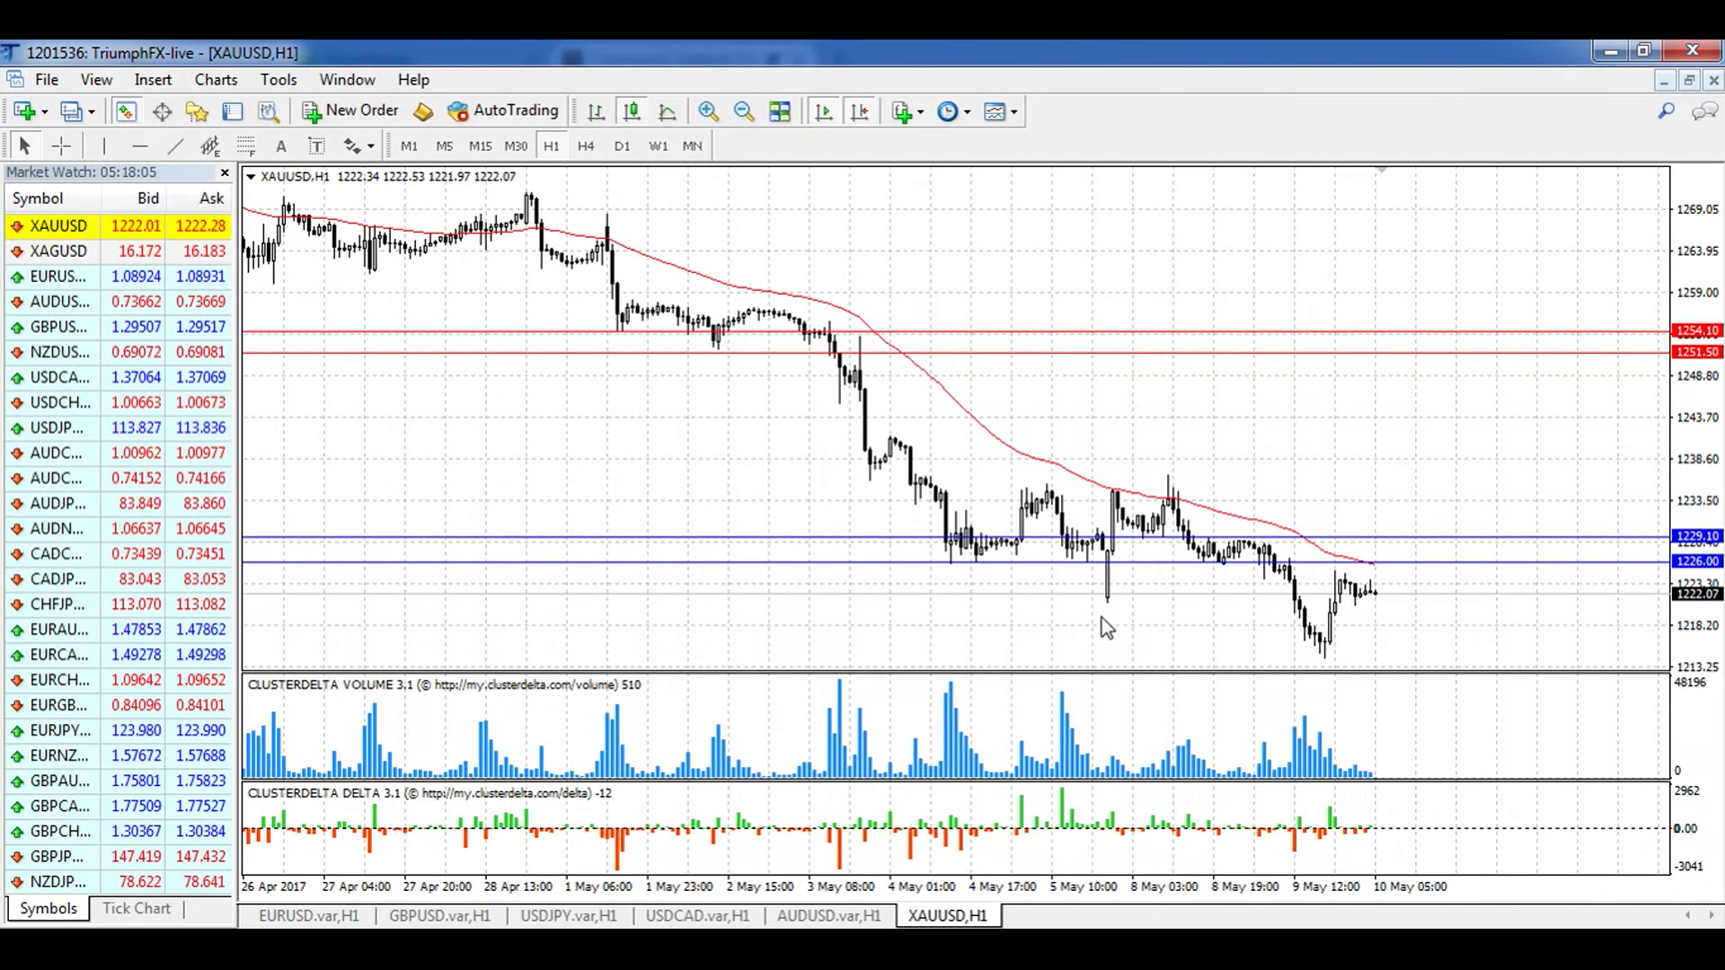
click(336, 913)
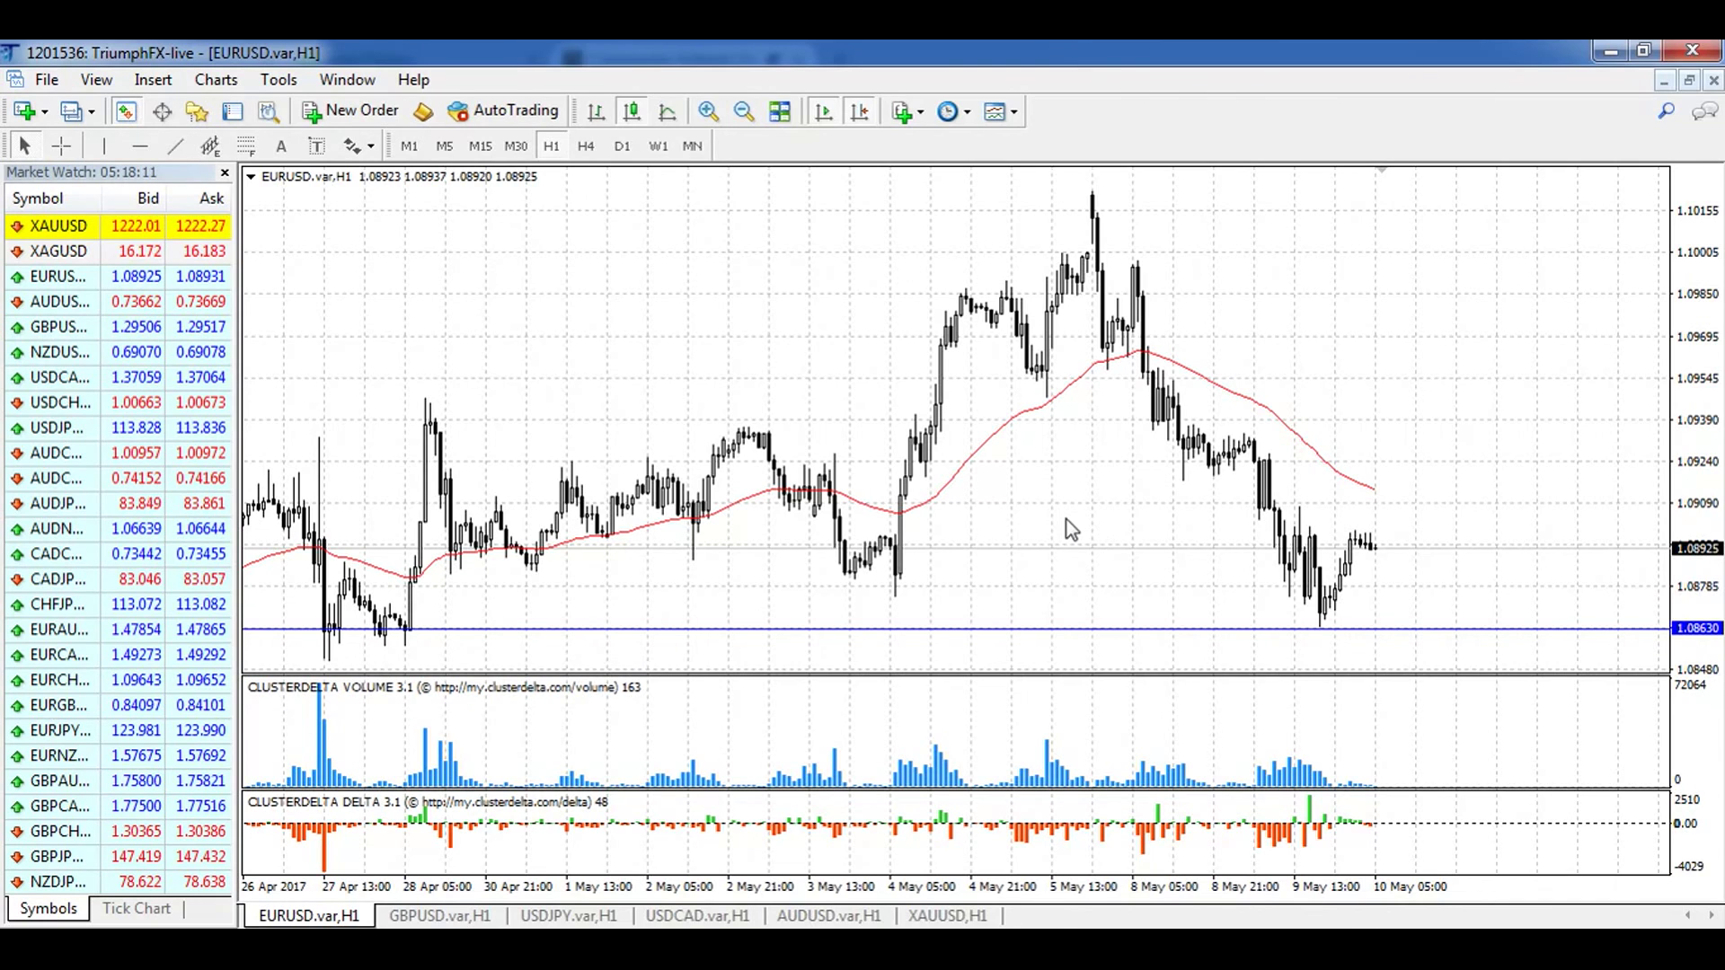
click(569, 915)
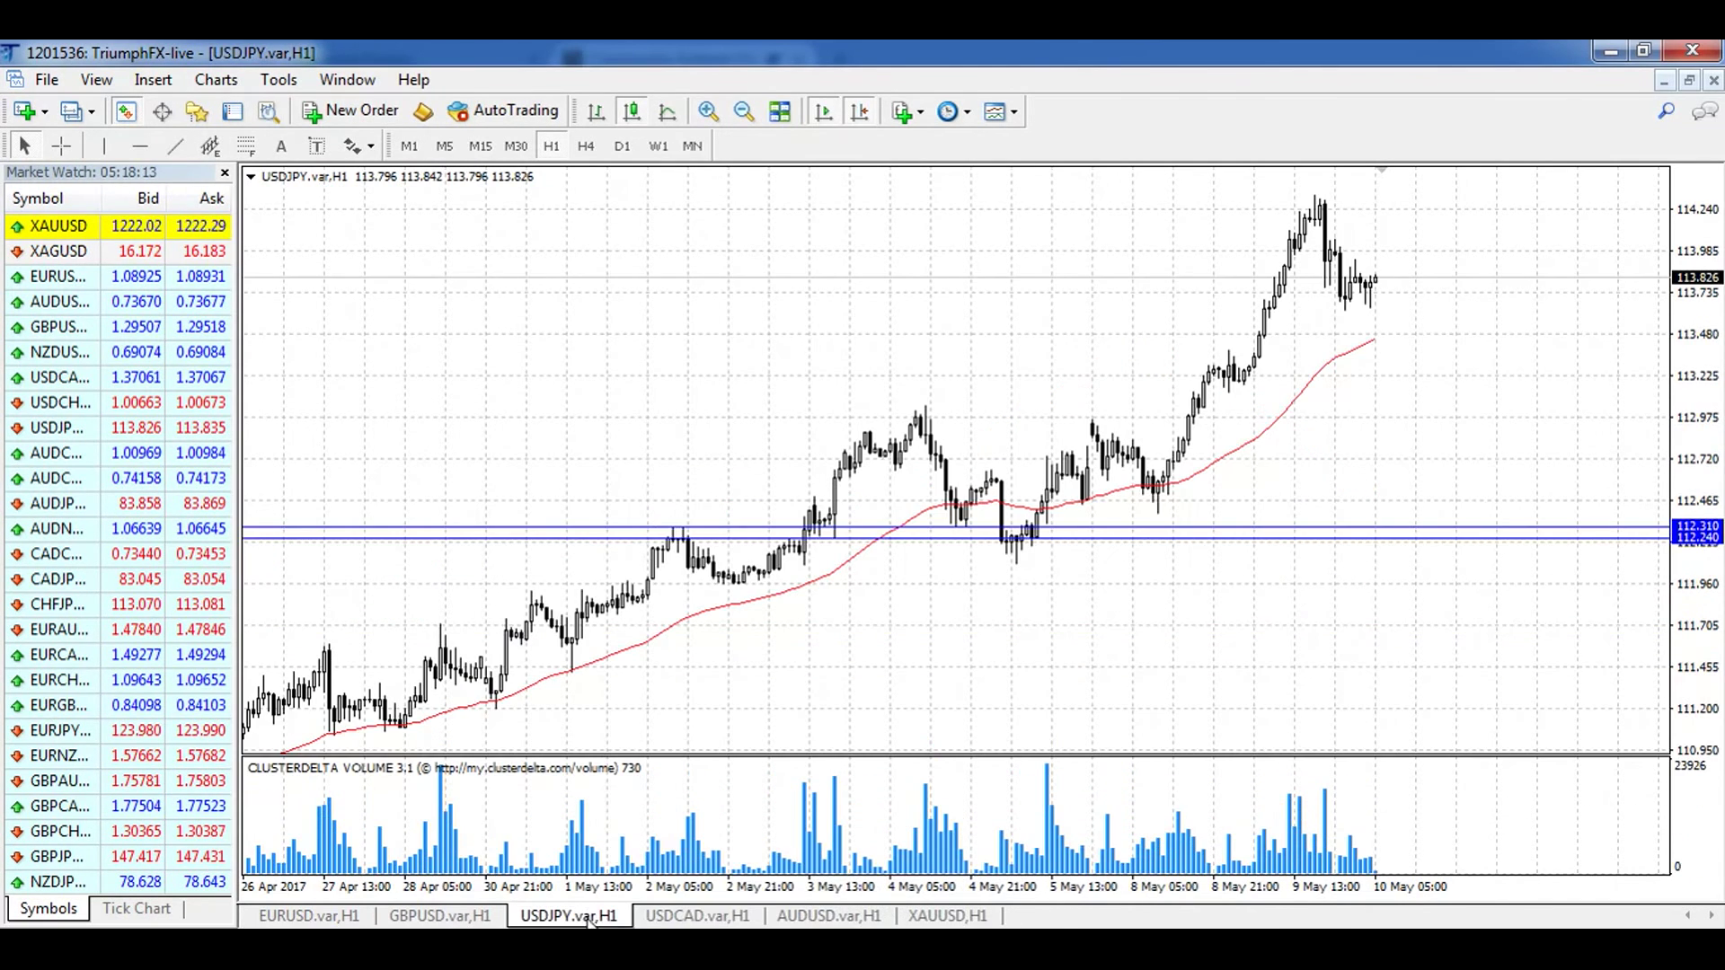
click(709, 915)
click(816, 915)
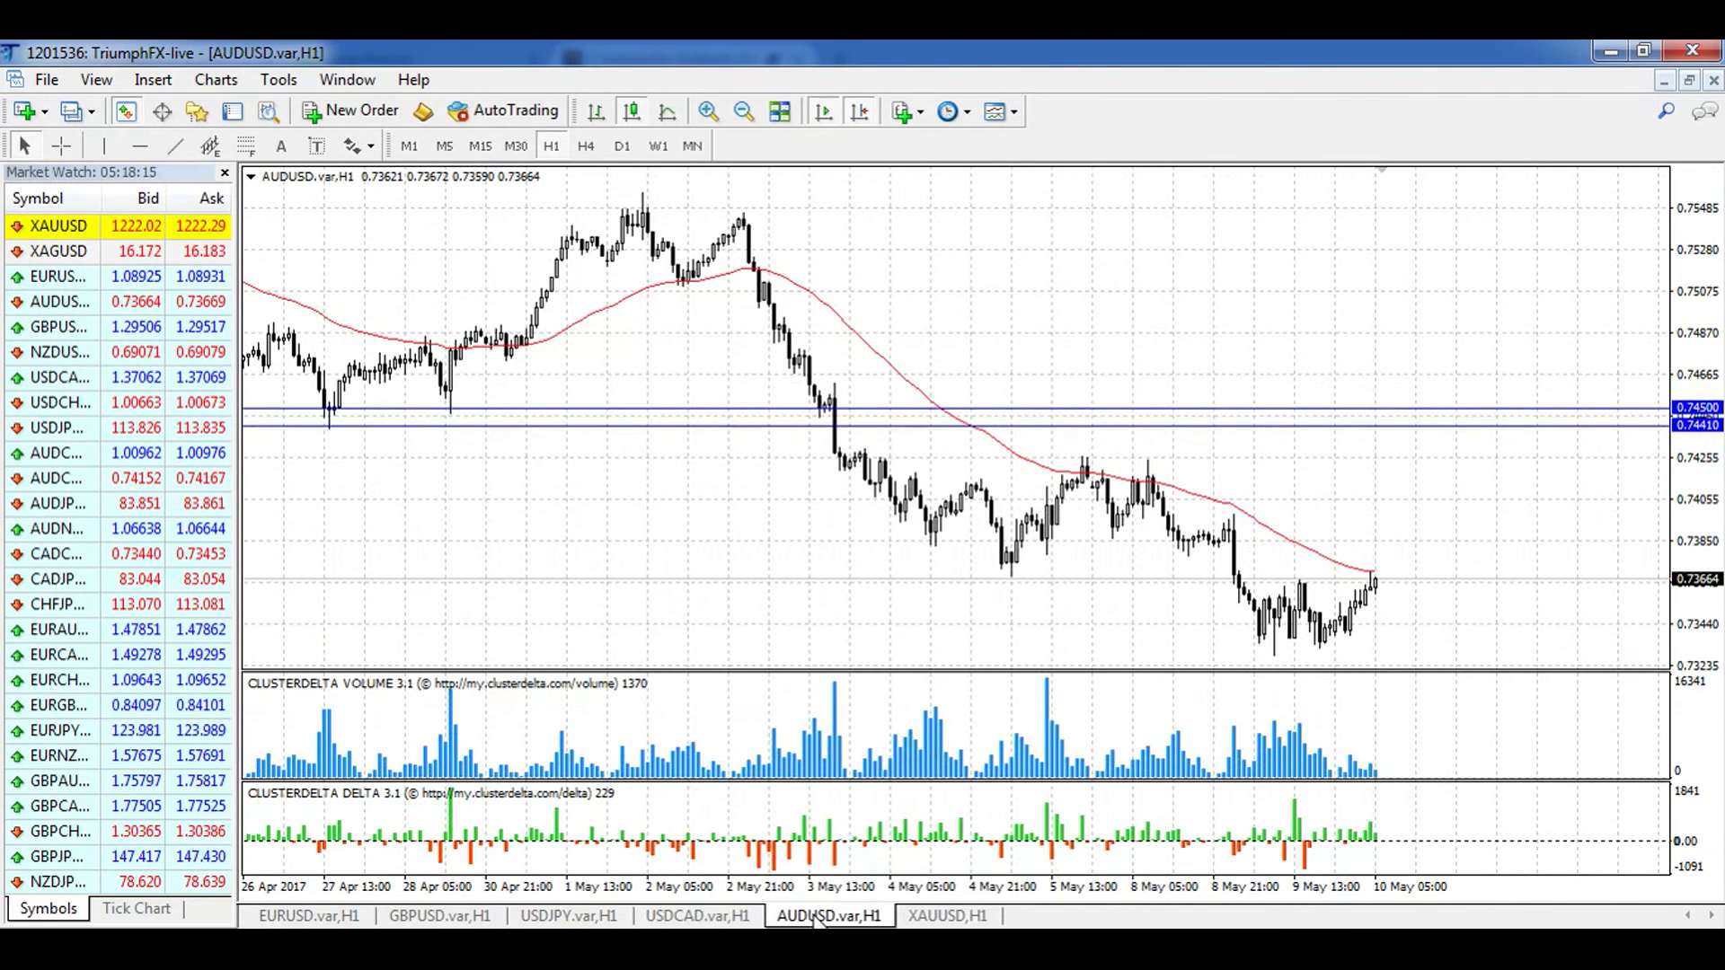